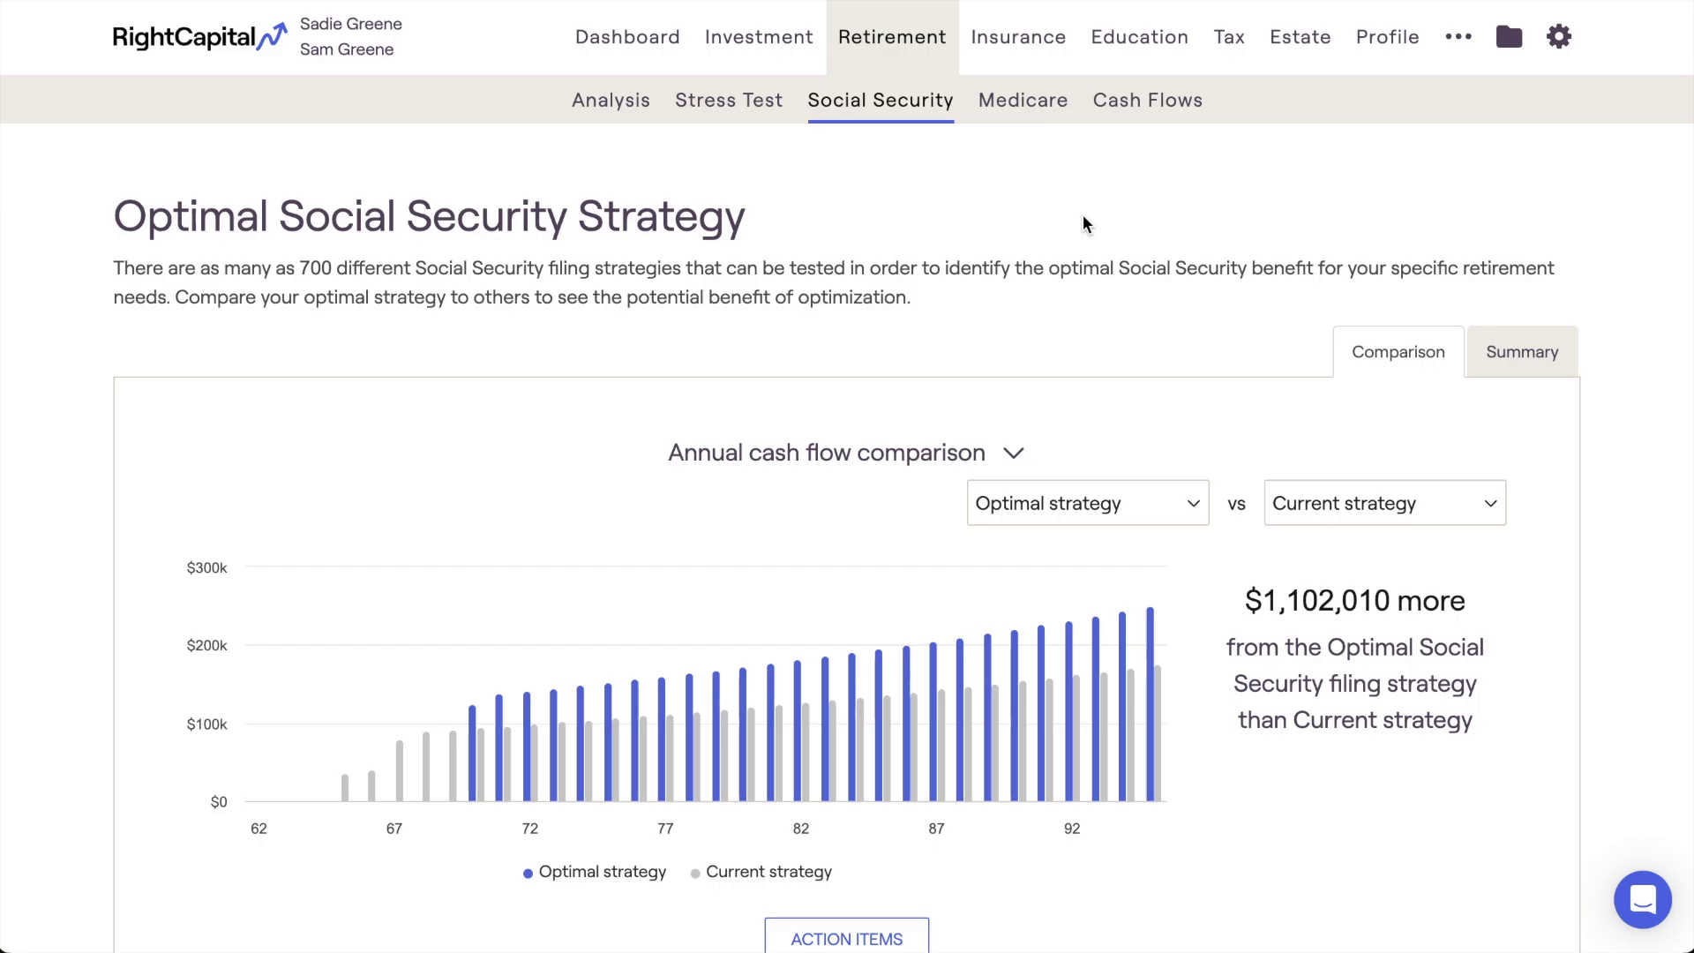
# Step: Scroll down to the strategy comparison and check the filing strategy list without changing it
pyautogui.scroll(-3, 1083, 222)
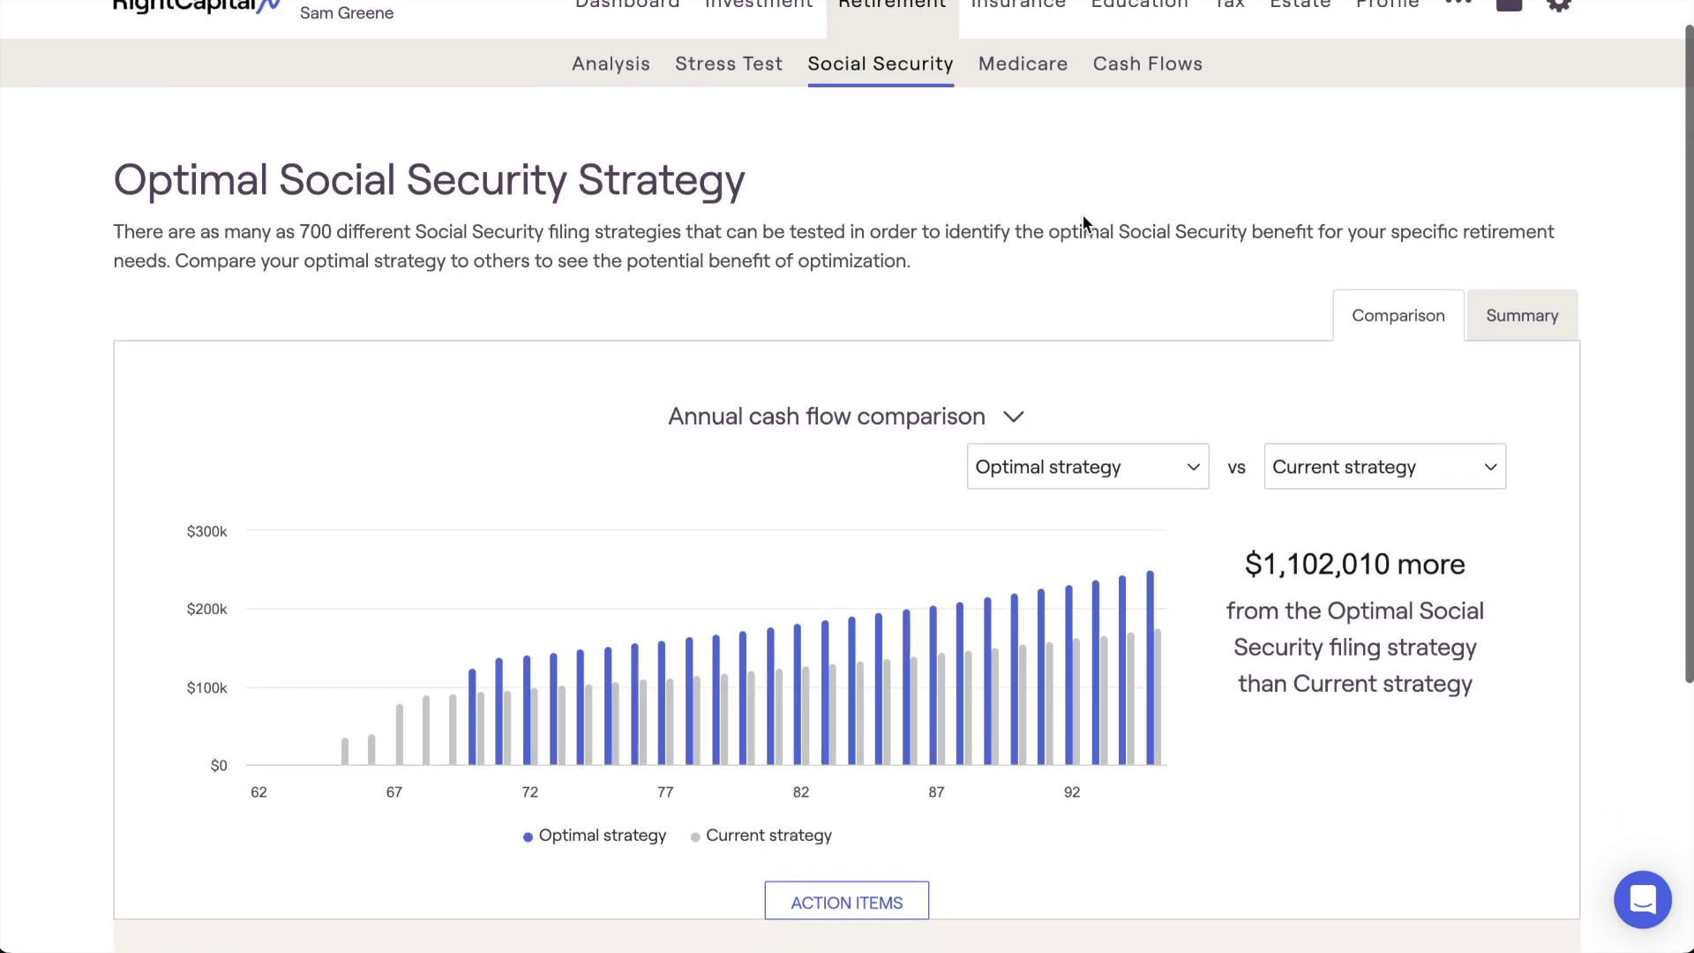
pyautogui.scroll(-2, 1083, 222)
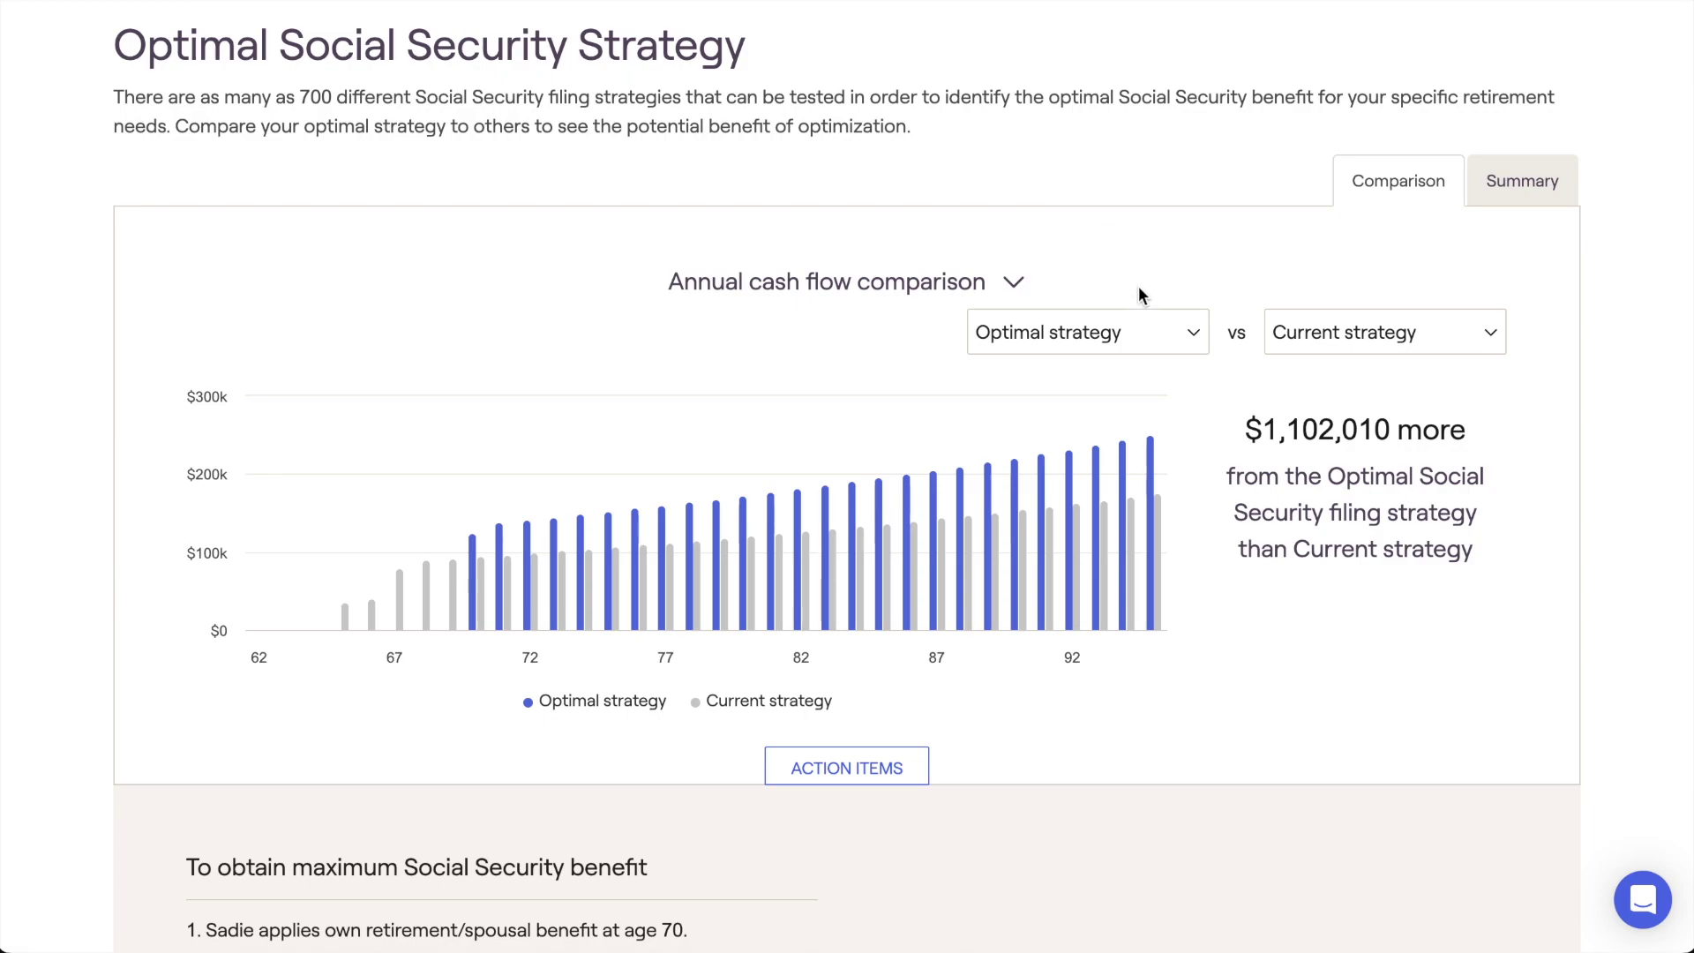
pyautogui.click(1177, 344)
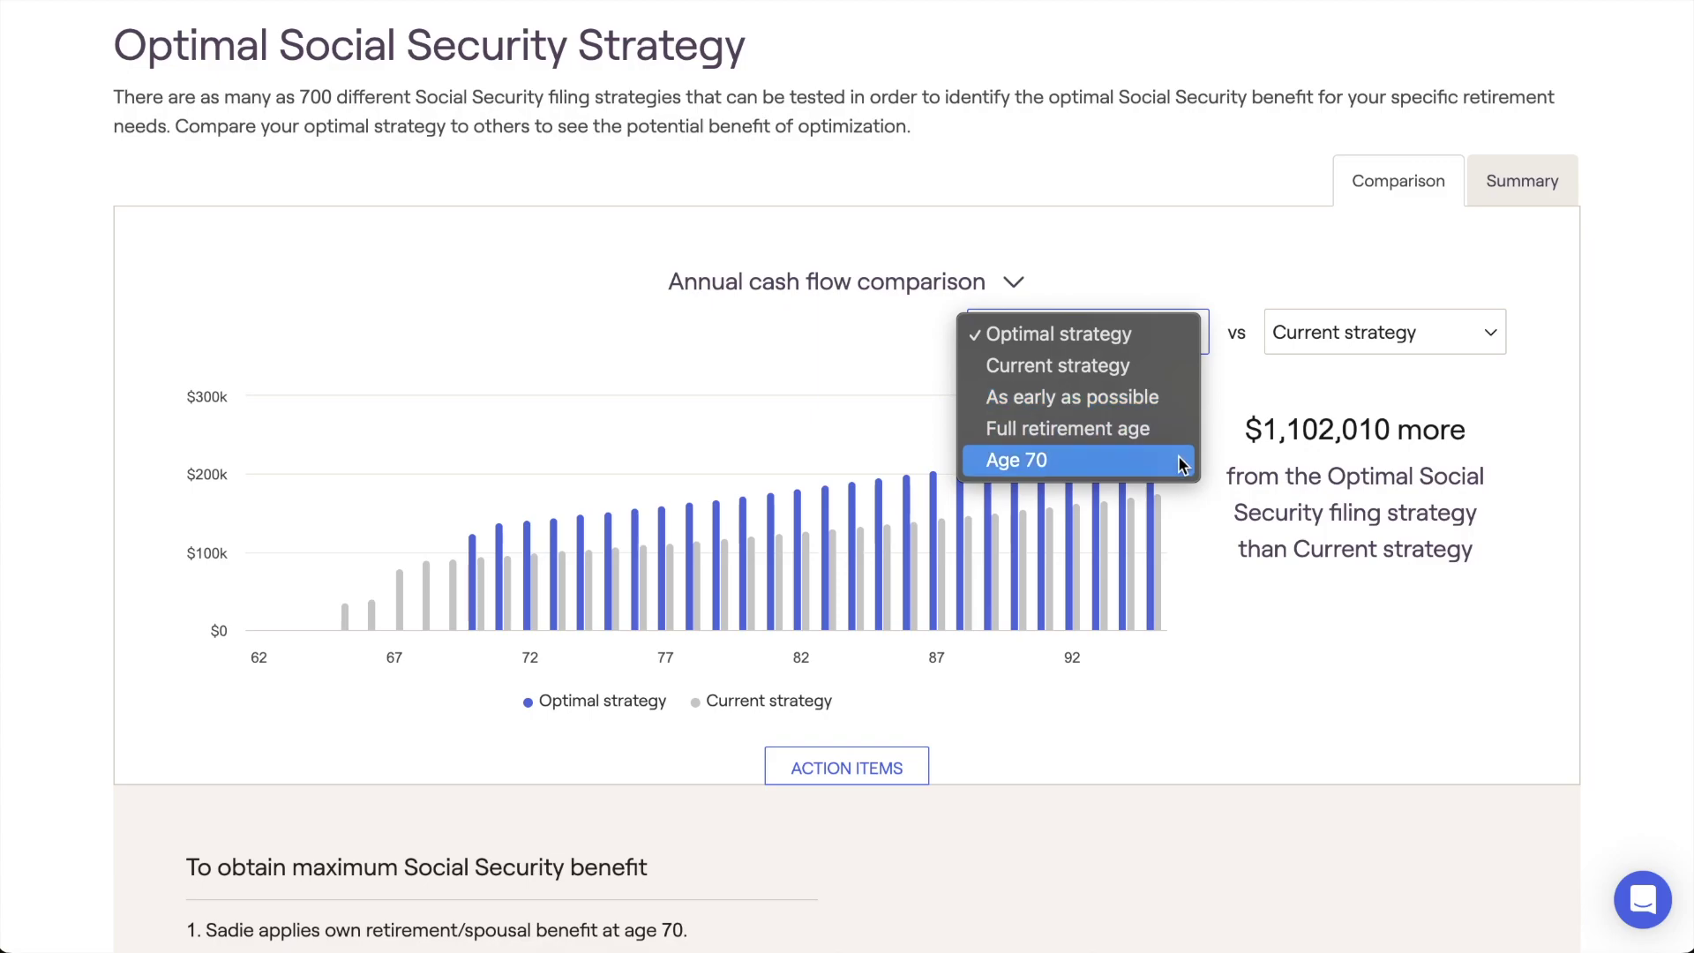
pyautogui.click(1221, 405)
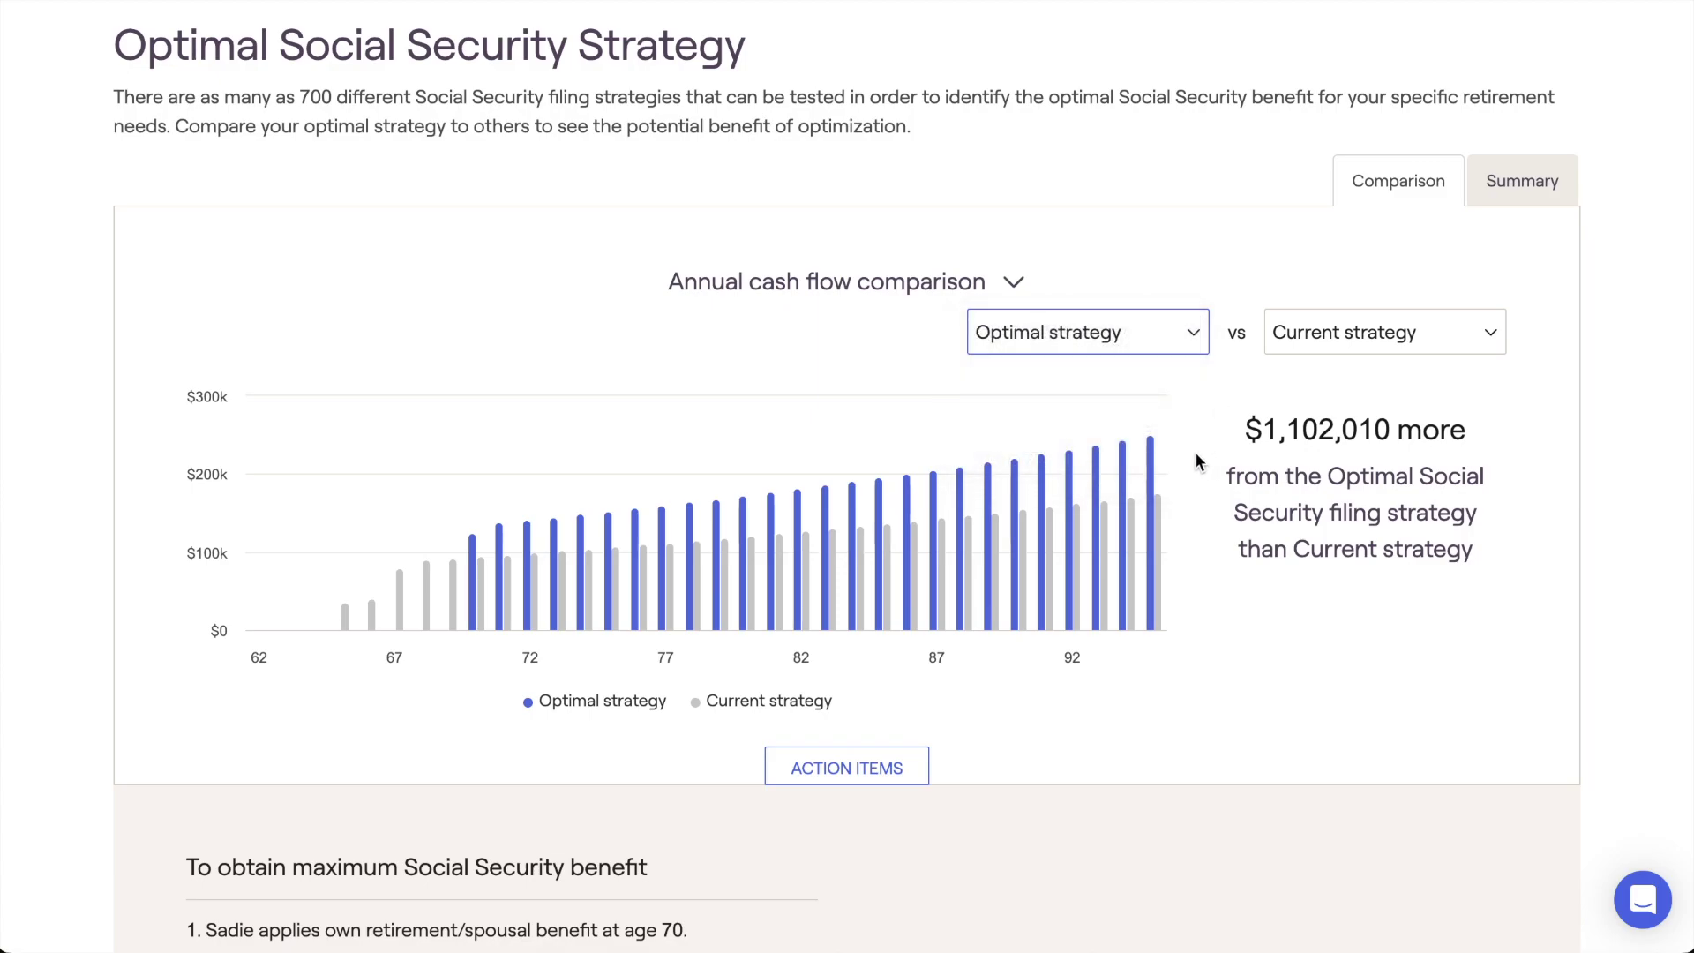
pyautogui.moveTo(1160, 505)
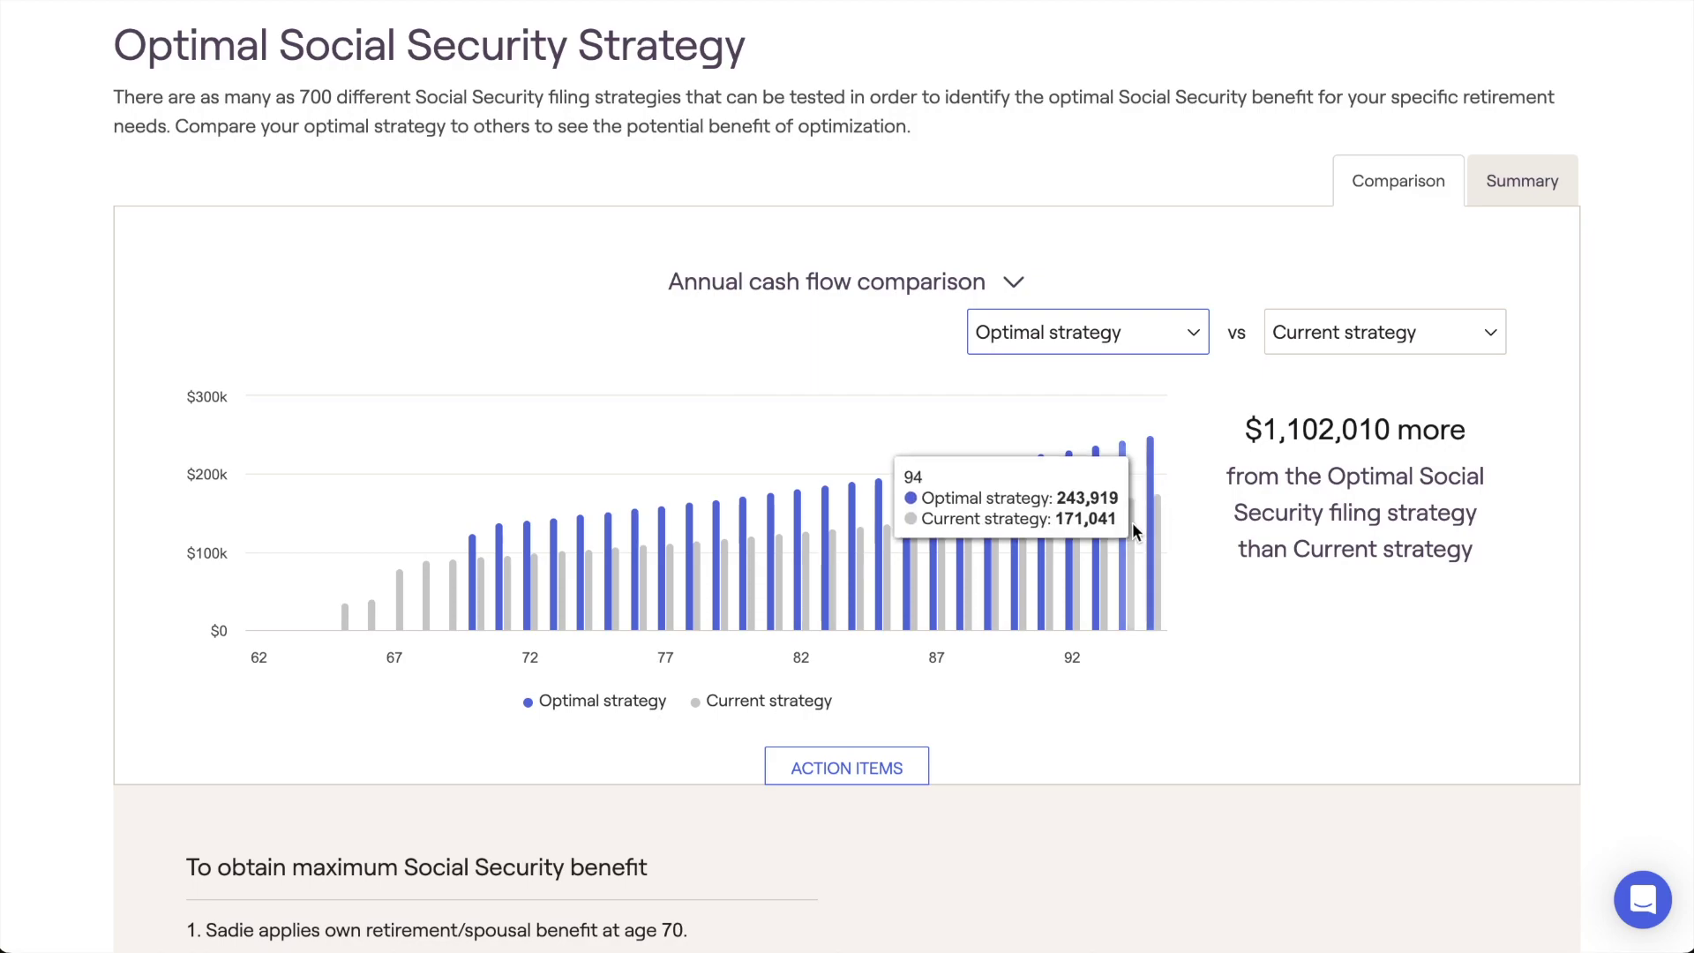
pyautogui.moveTo(1101, 547)
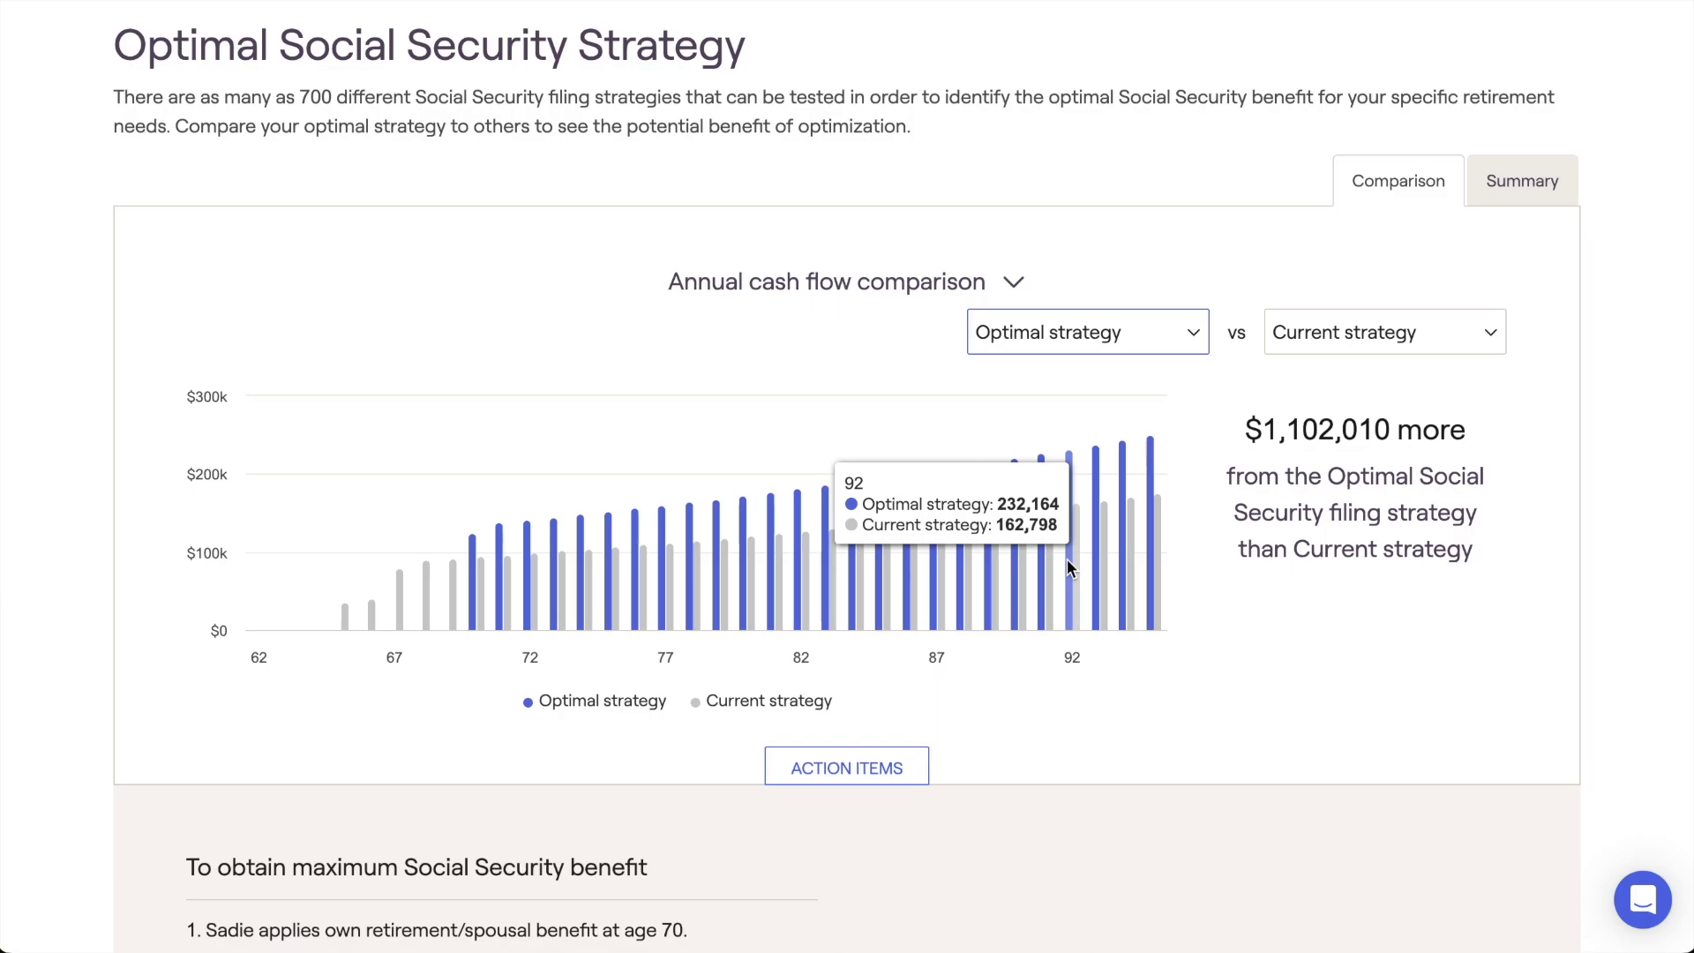
# Step: Switch the chart to Cumulative cash flow comparison and read the line values
pyautogui.click(1008, 283)
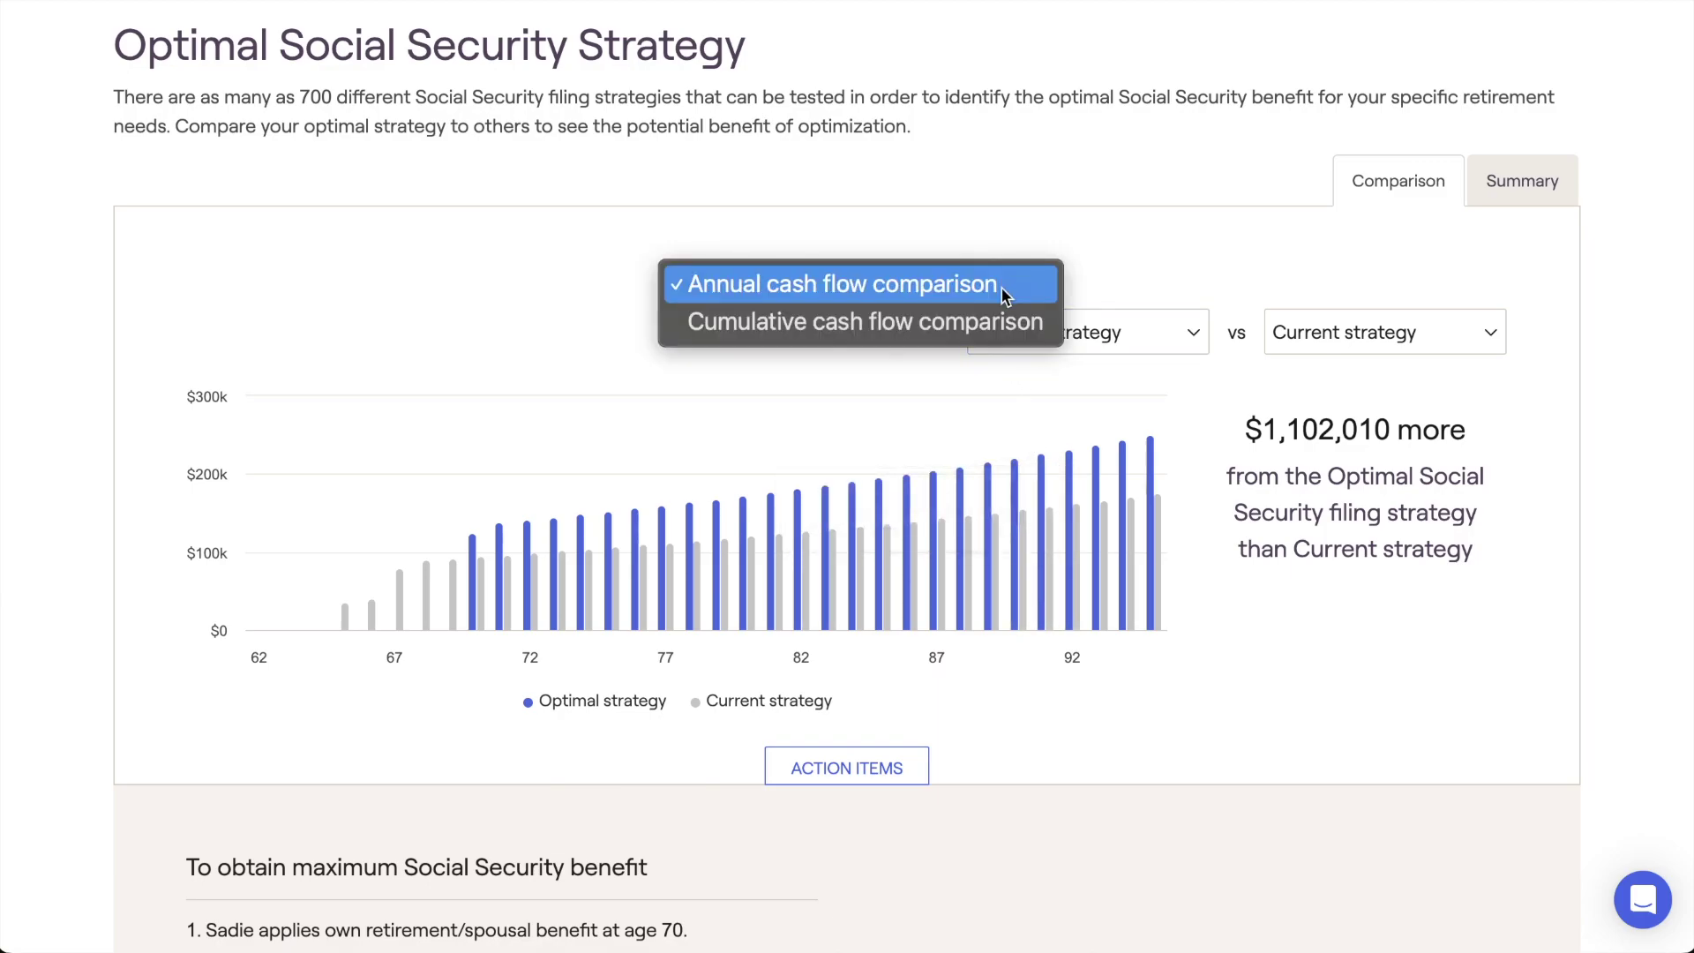
pyautogui.click(1000, 322)
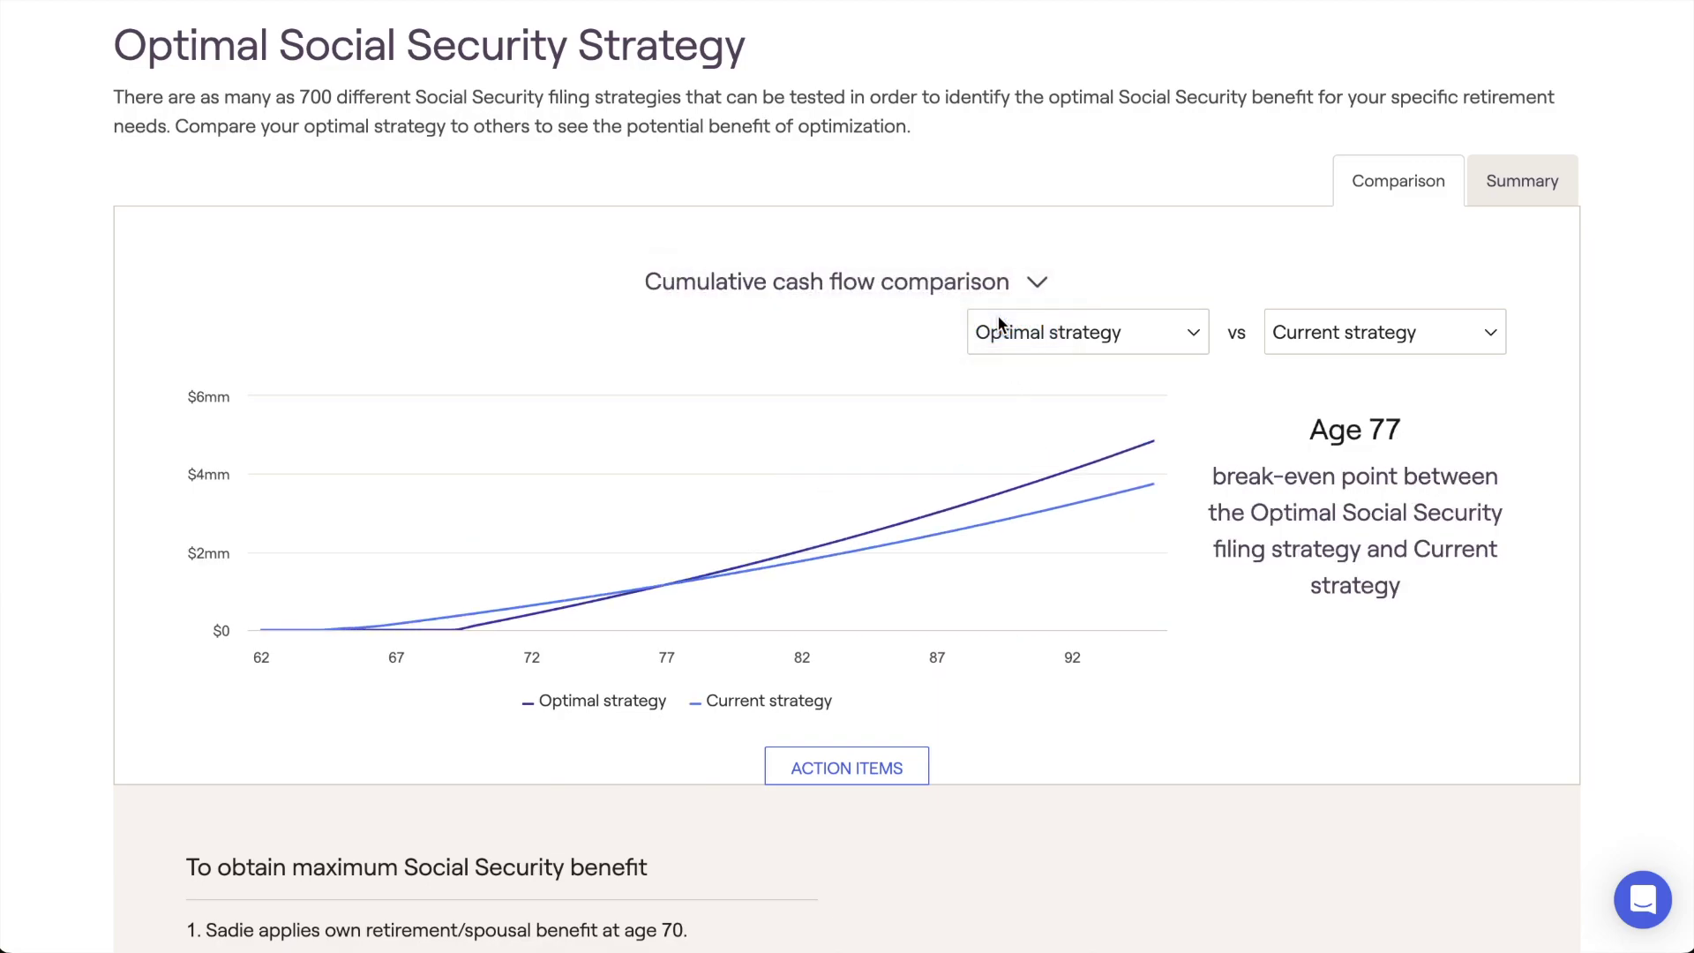
pyautogui.moveTo(838, 443)
pyautogui.click(1513, 202)
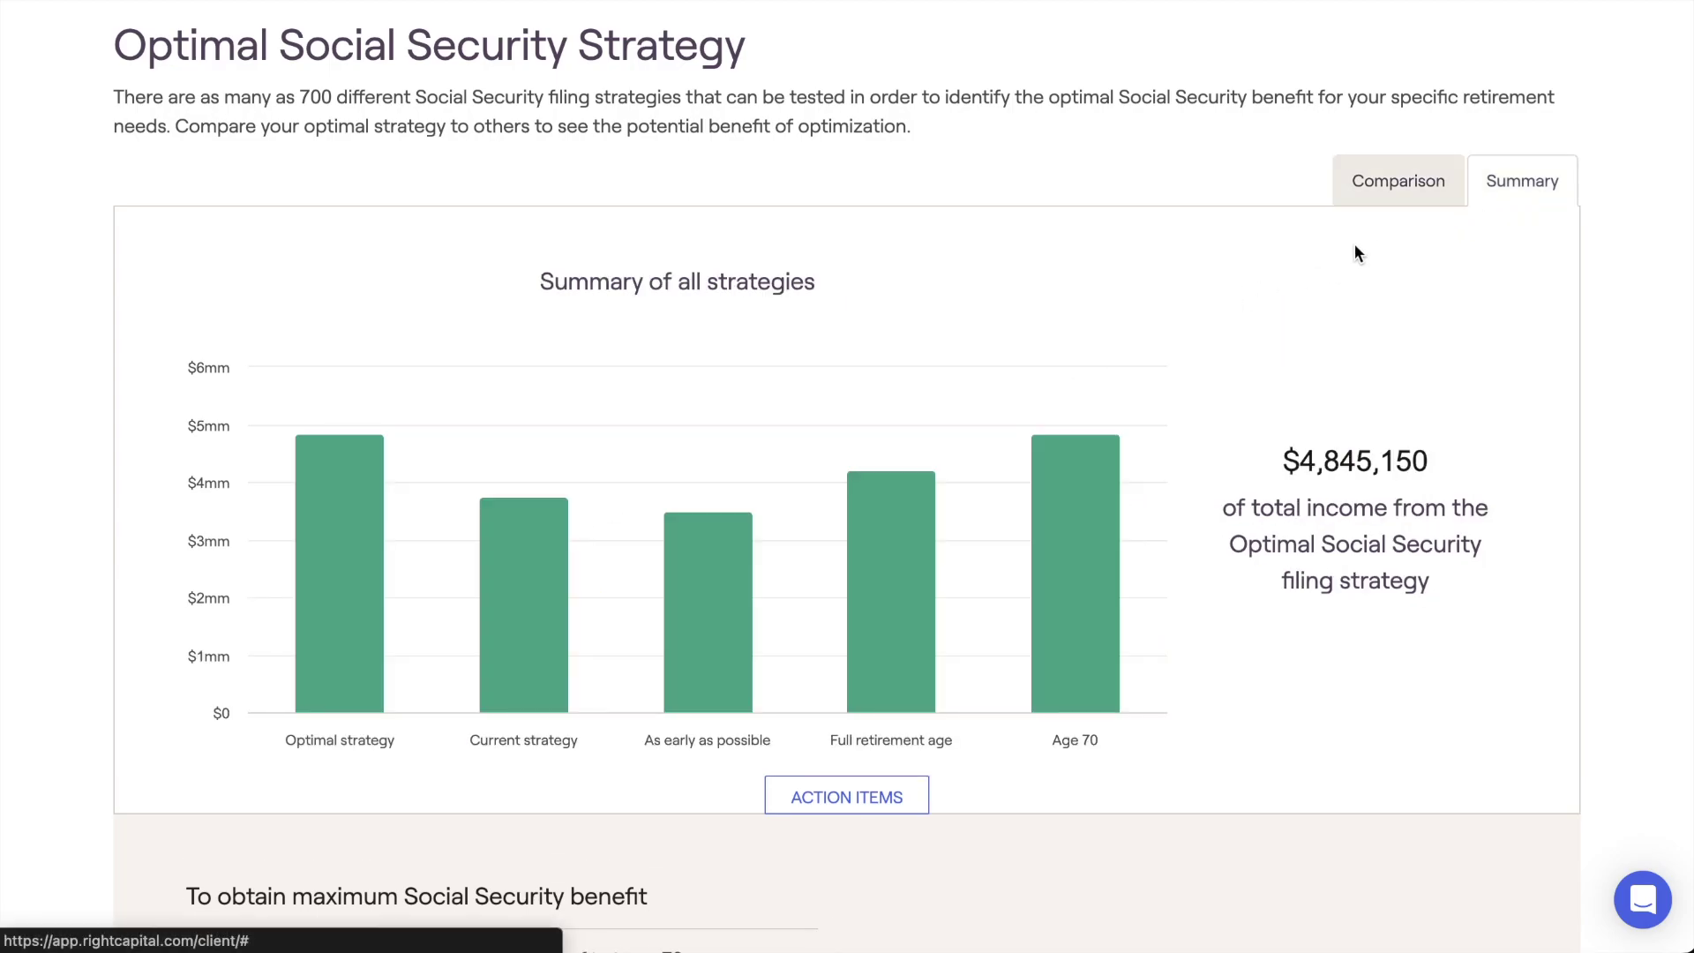
pyautogui.moveTo(1111, 447)
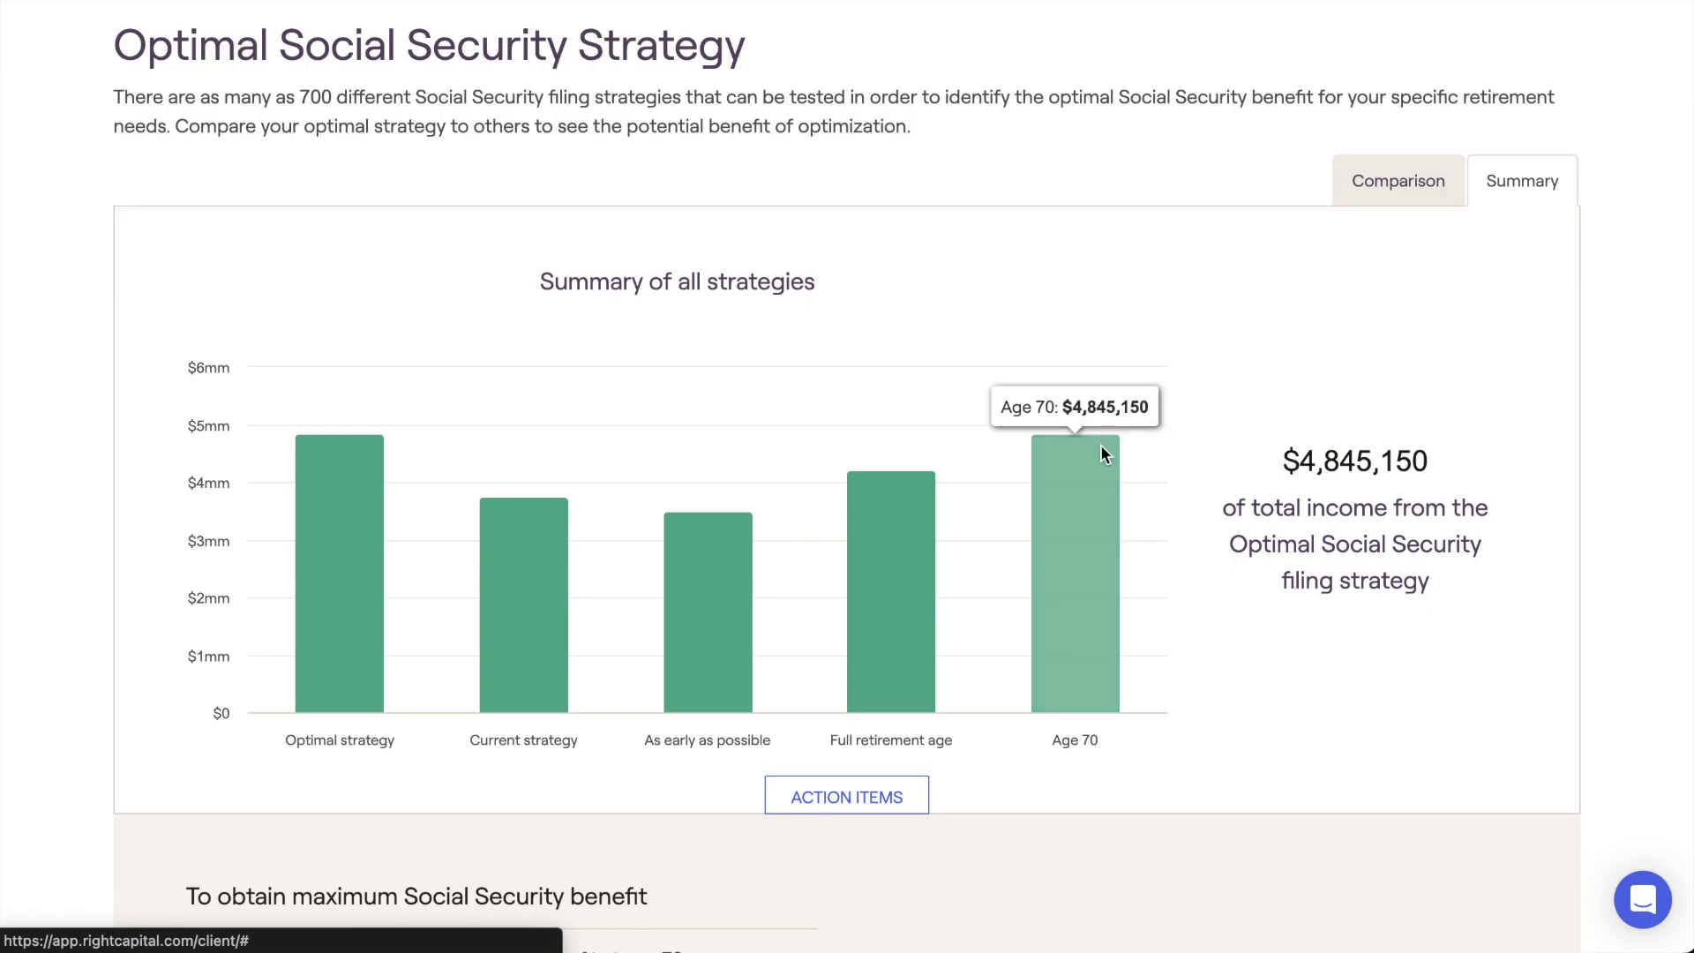
pyautogui.moveTo(965, 488)
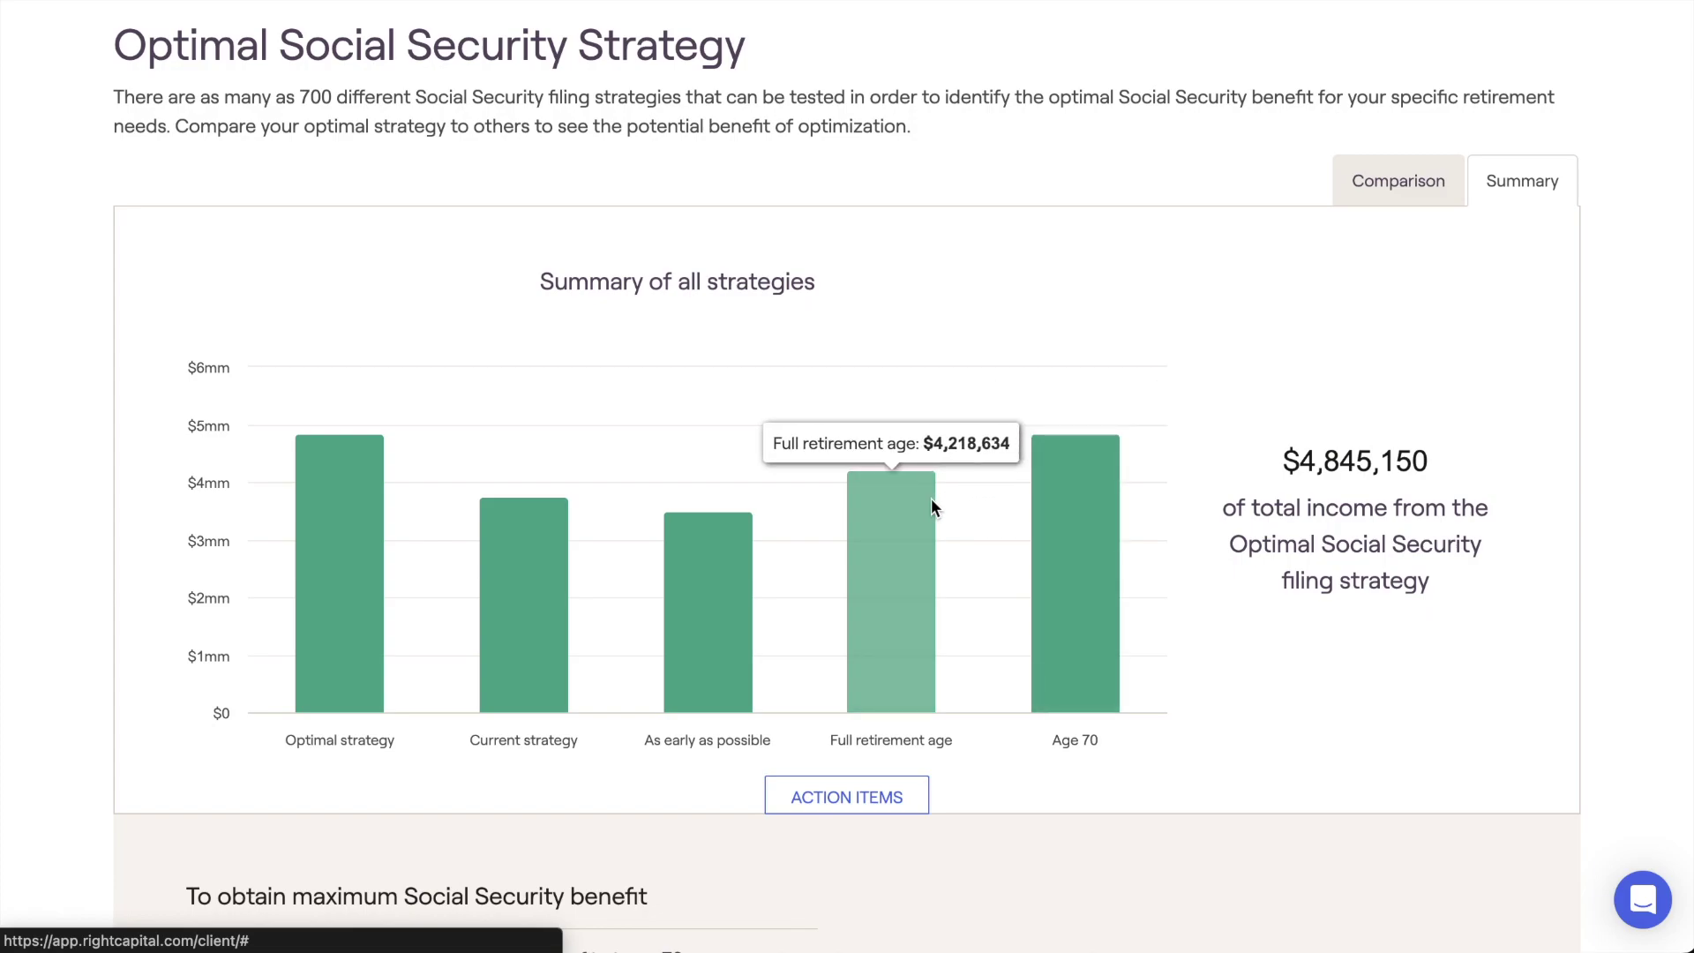
pyautogui.moveTo(747, 559)
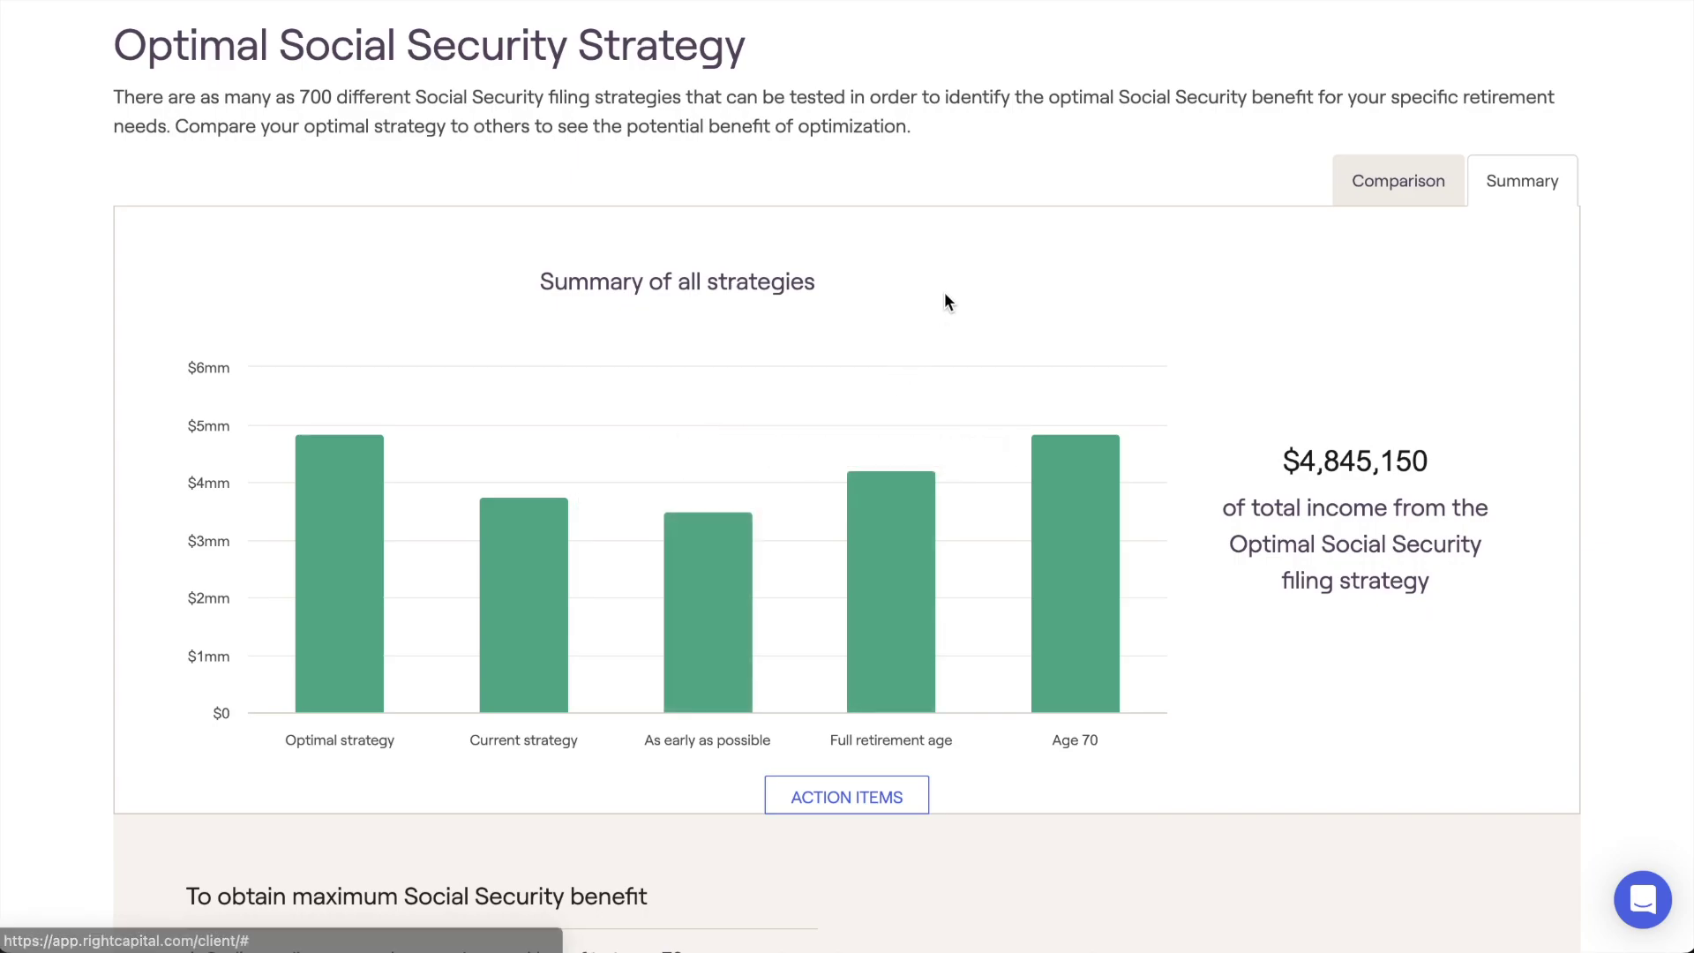
pyautogui.click(1356, 191)
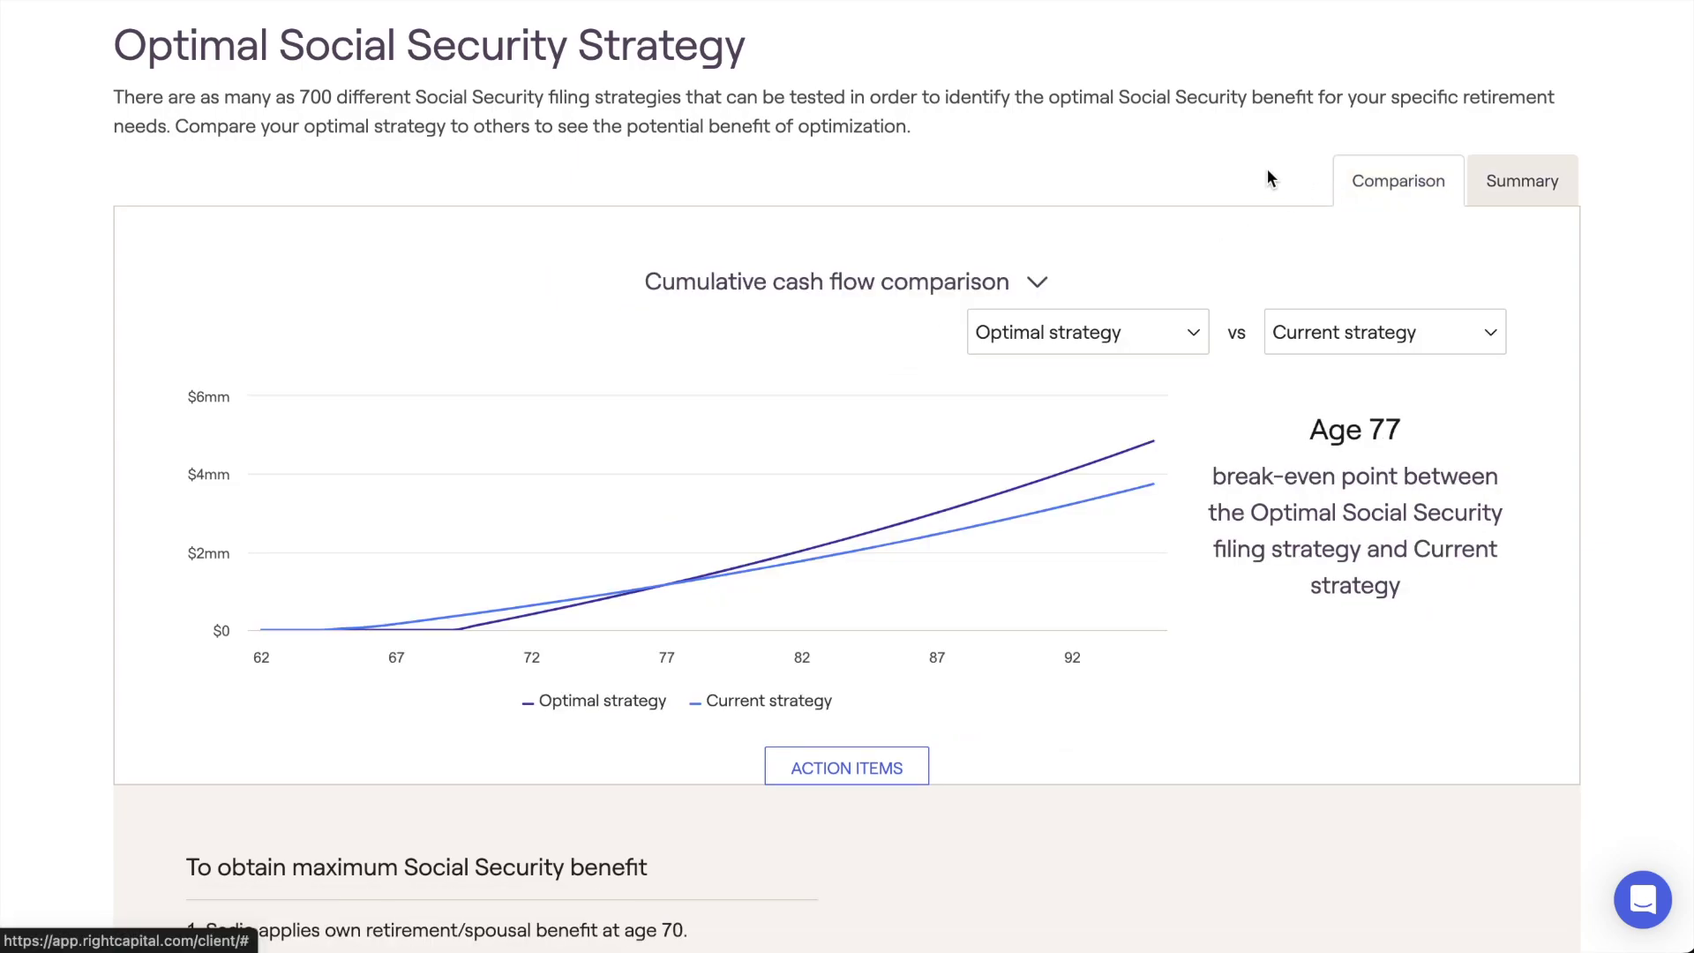
# Step: Switch the chart back to Annual cash flow comparison and scroll to the top
pyautogui.click(1049, 269)
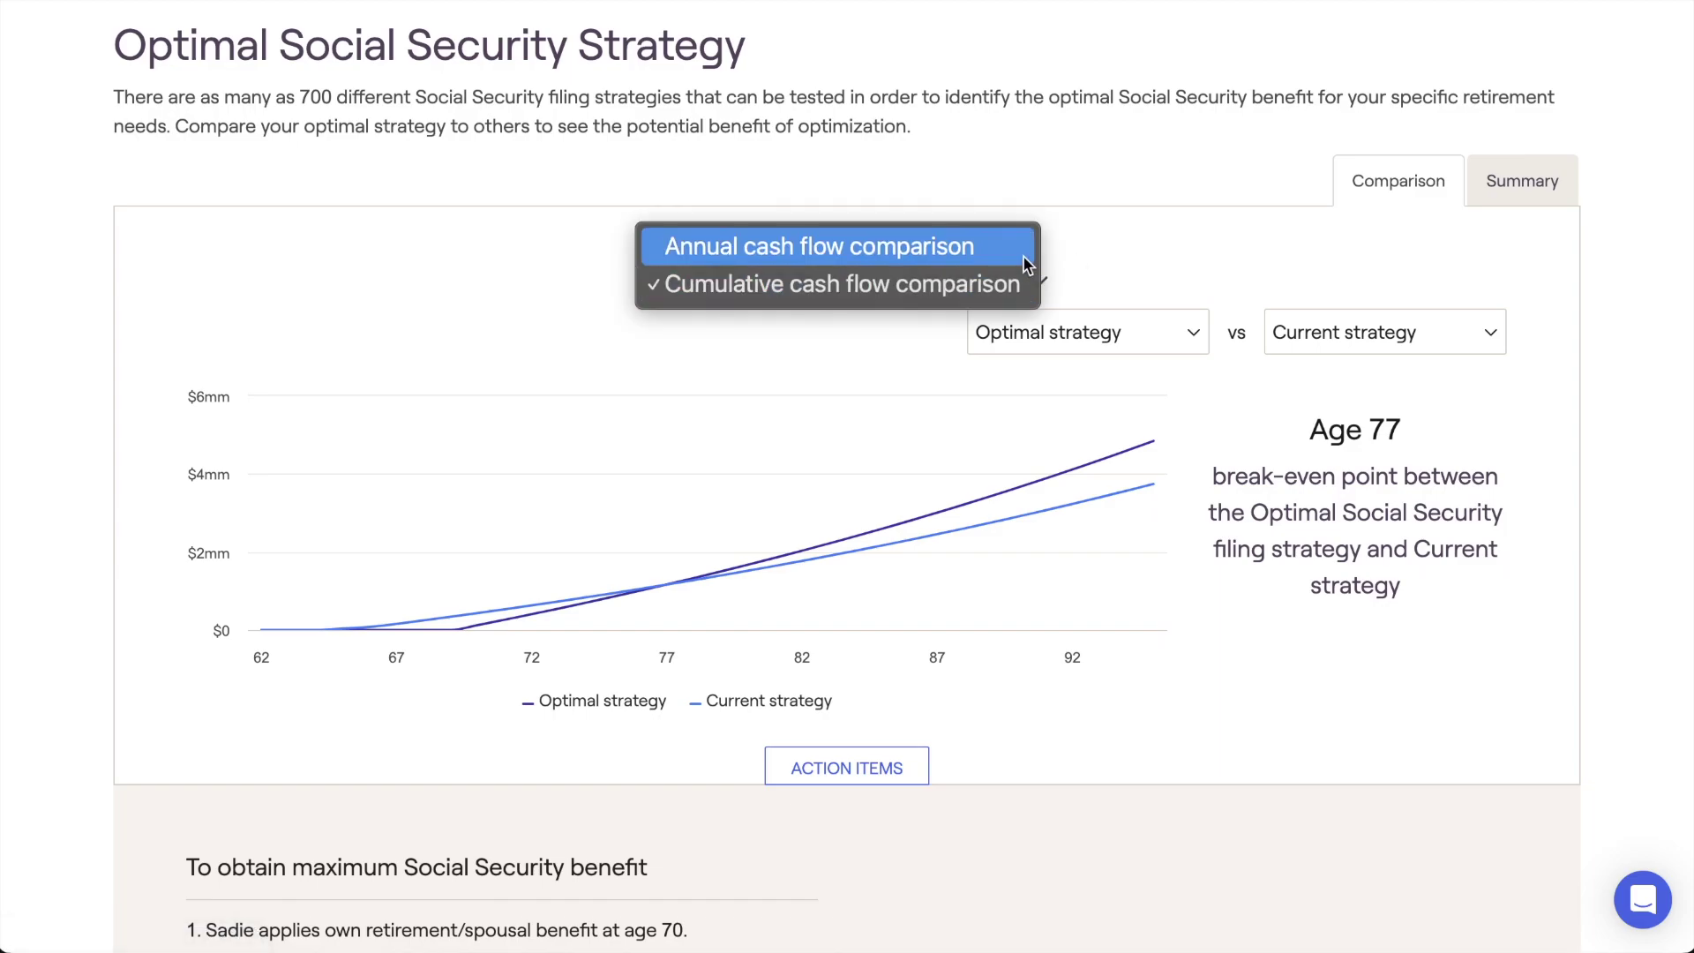
pyautogui.click(1023, 254)
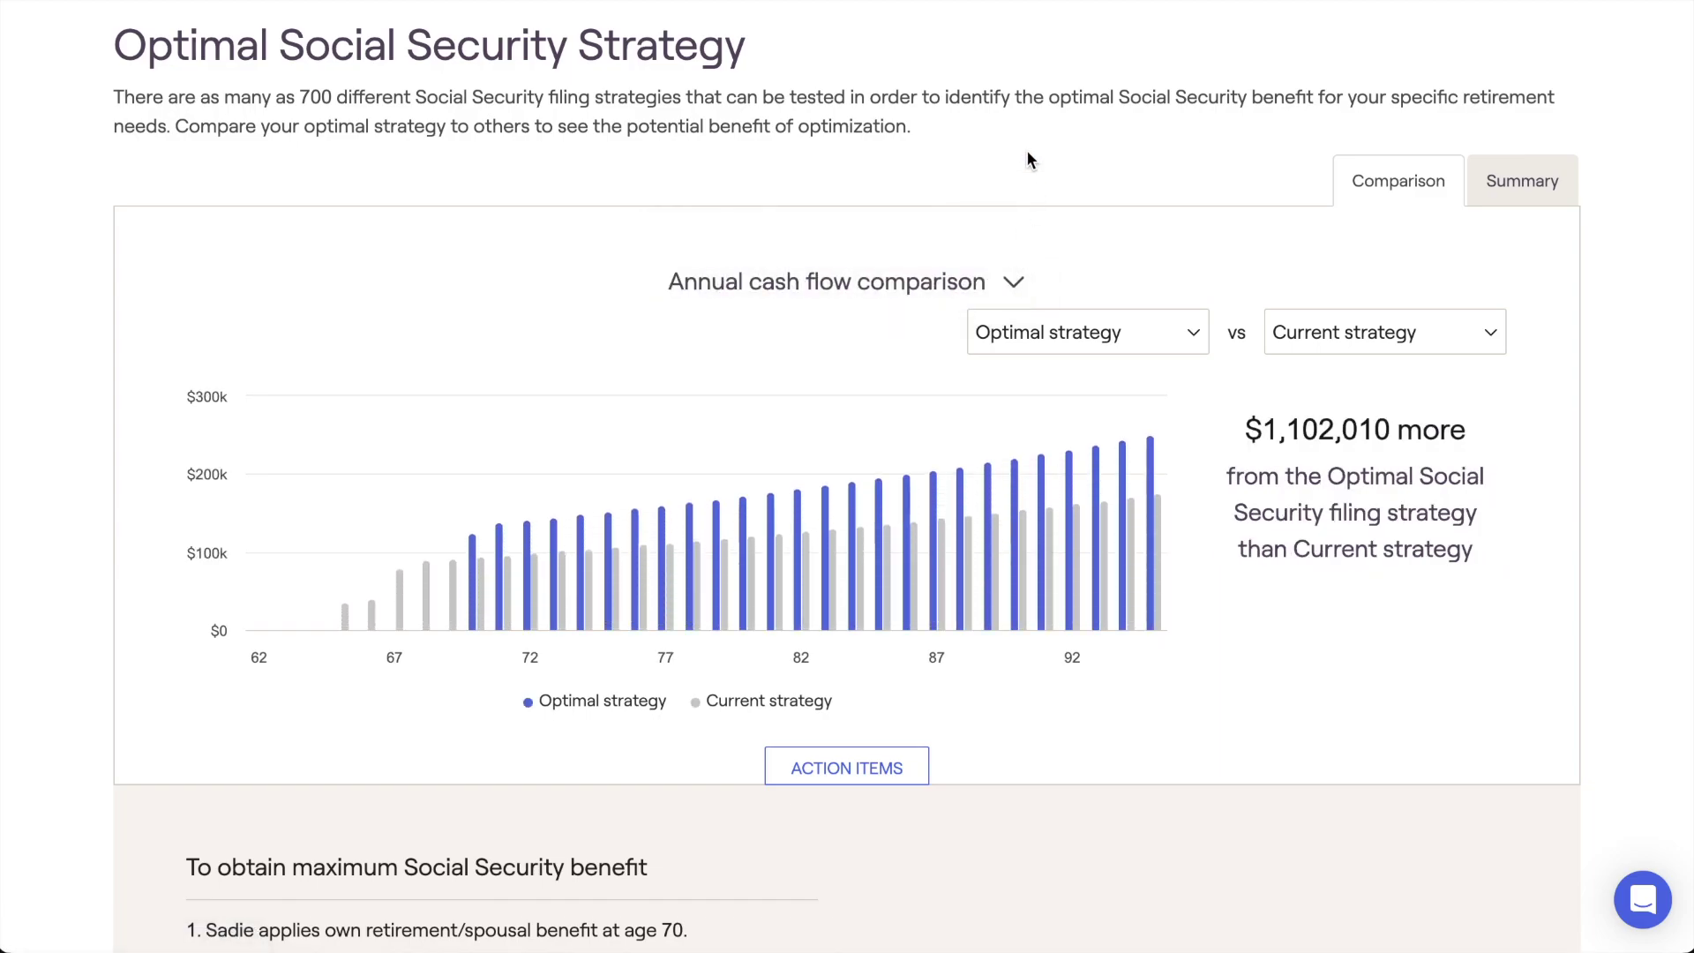
pyautogui.scroll(2, 1028, 159)
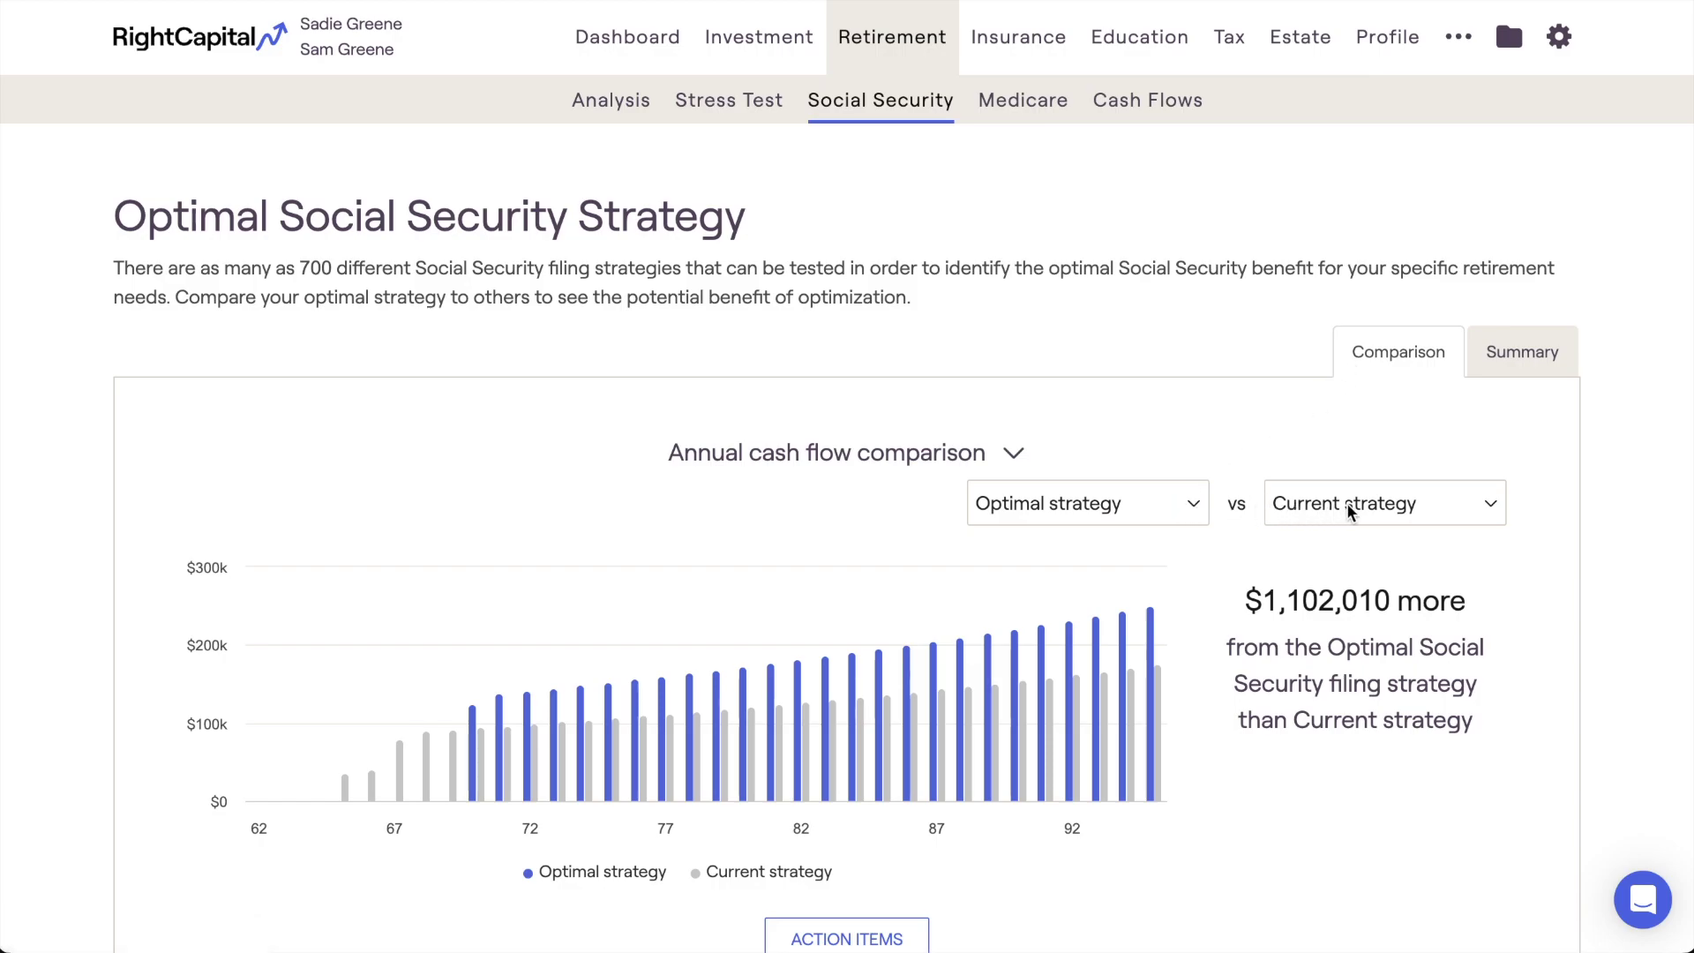
# Step: Check the chart view and strategy lists, keeping Annual cash flow and Optimal strategy
pyautogui.click(1016, 455)
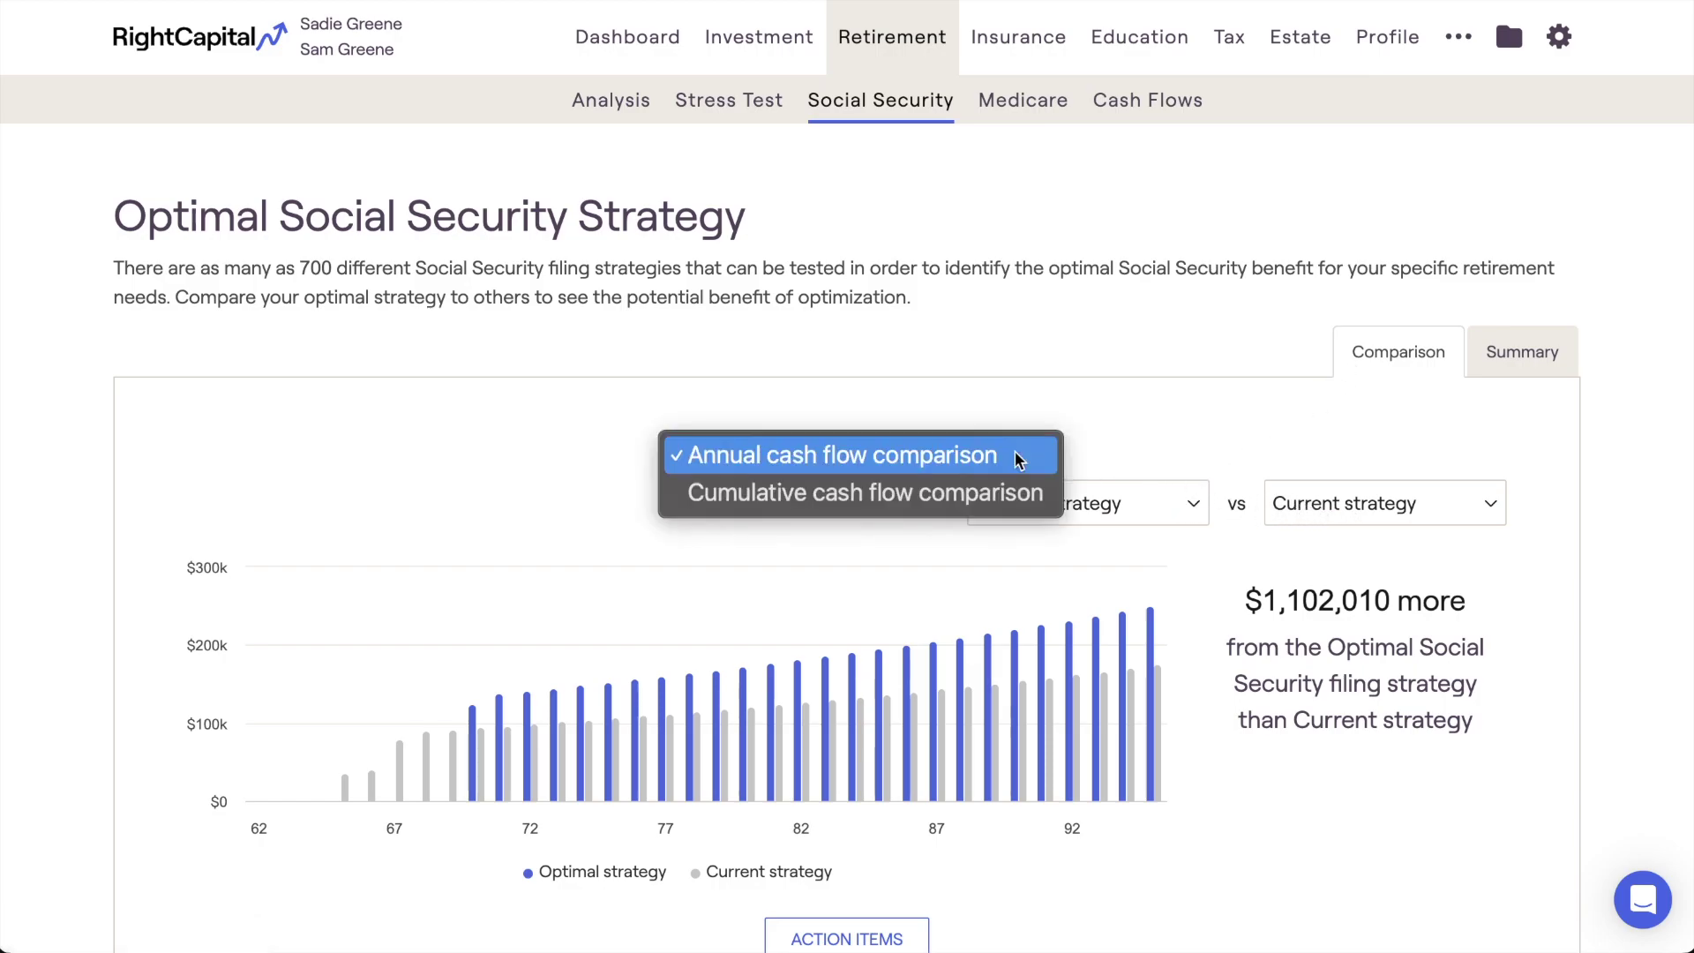
pyautogui.click(1101, 456)
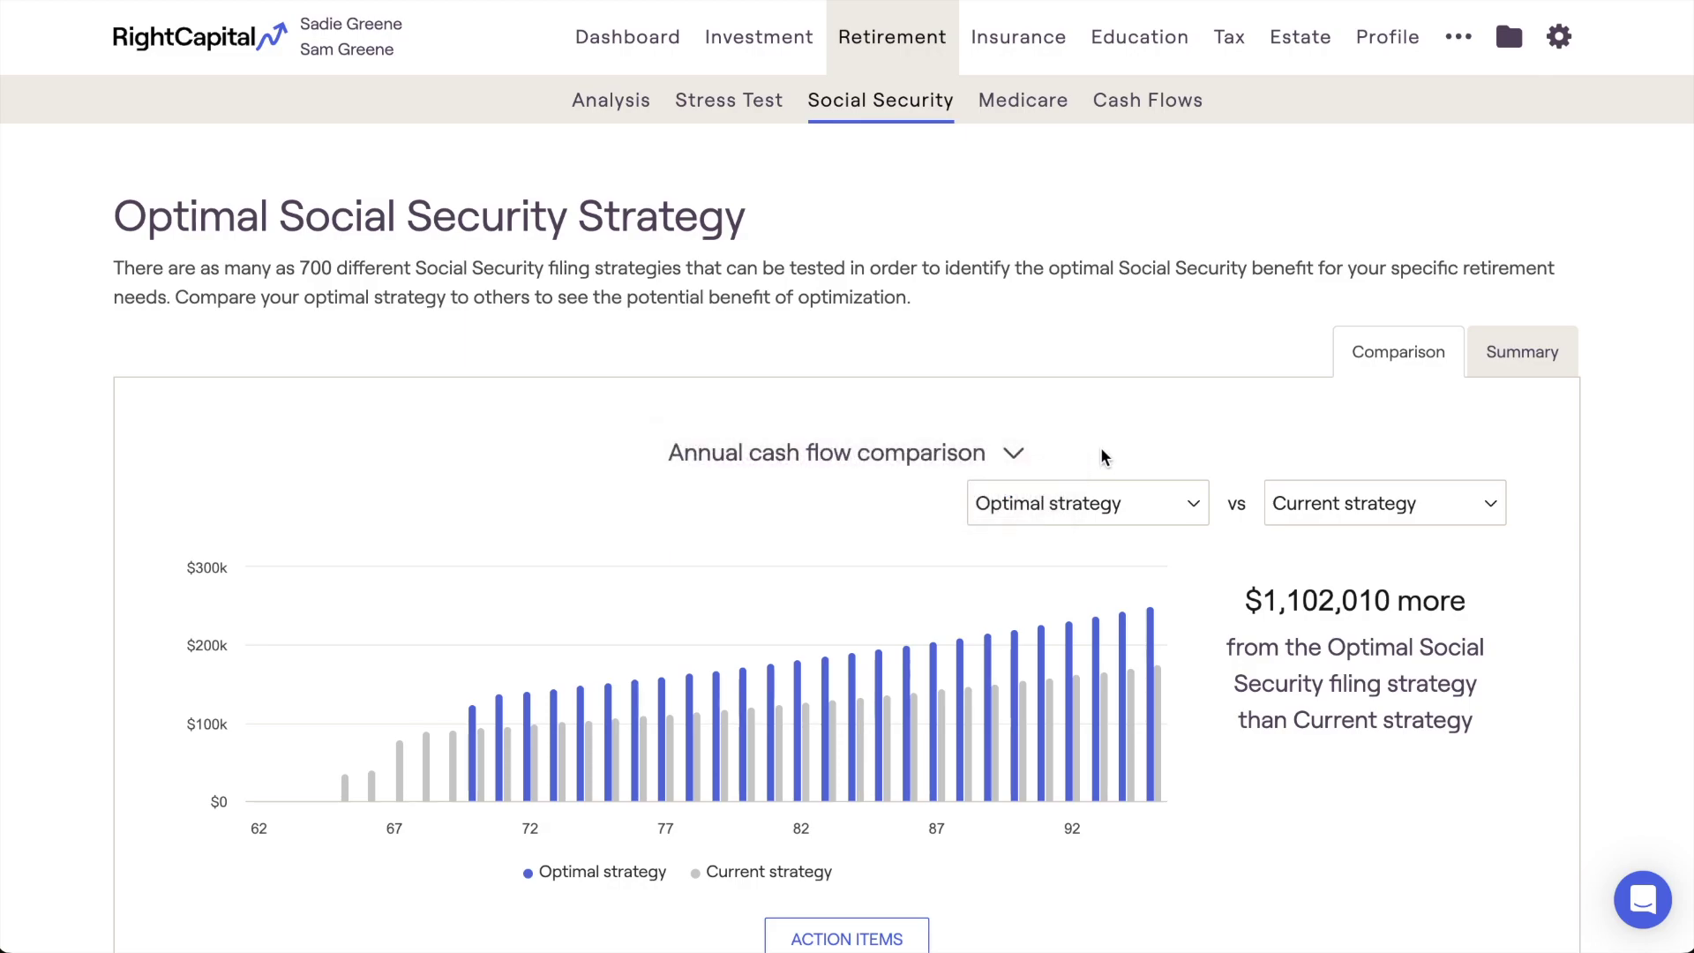
pyautogui.click(1152, 508)
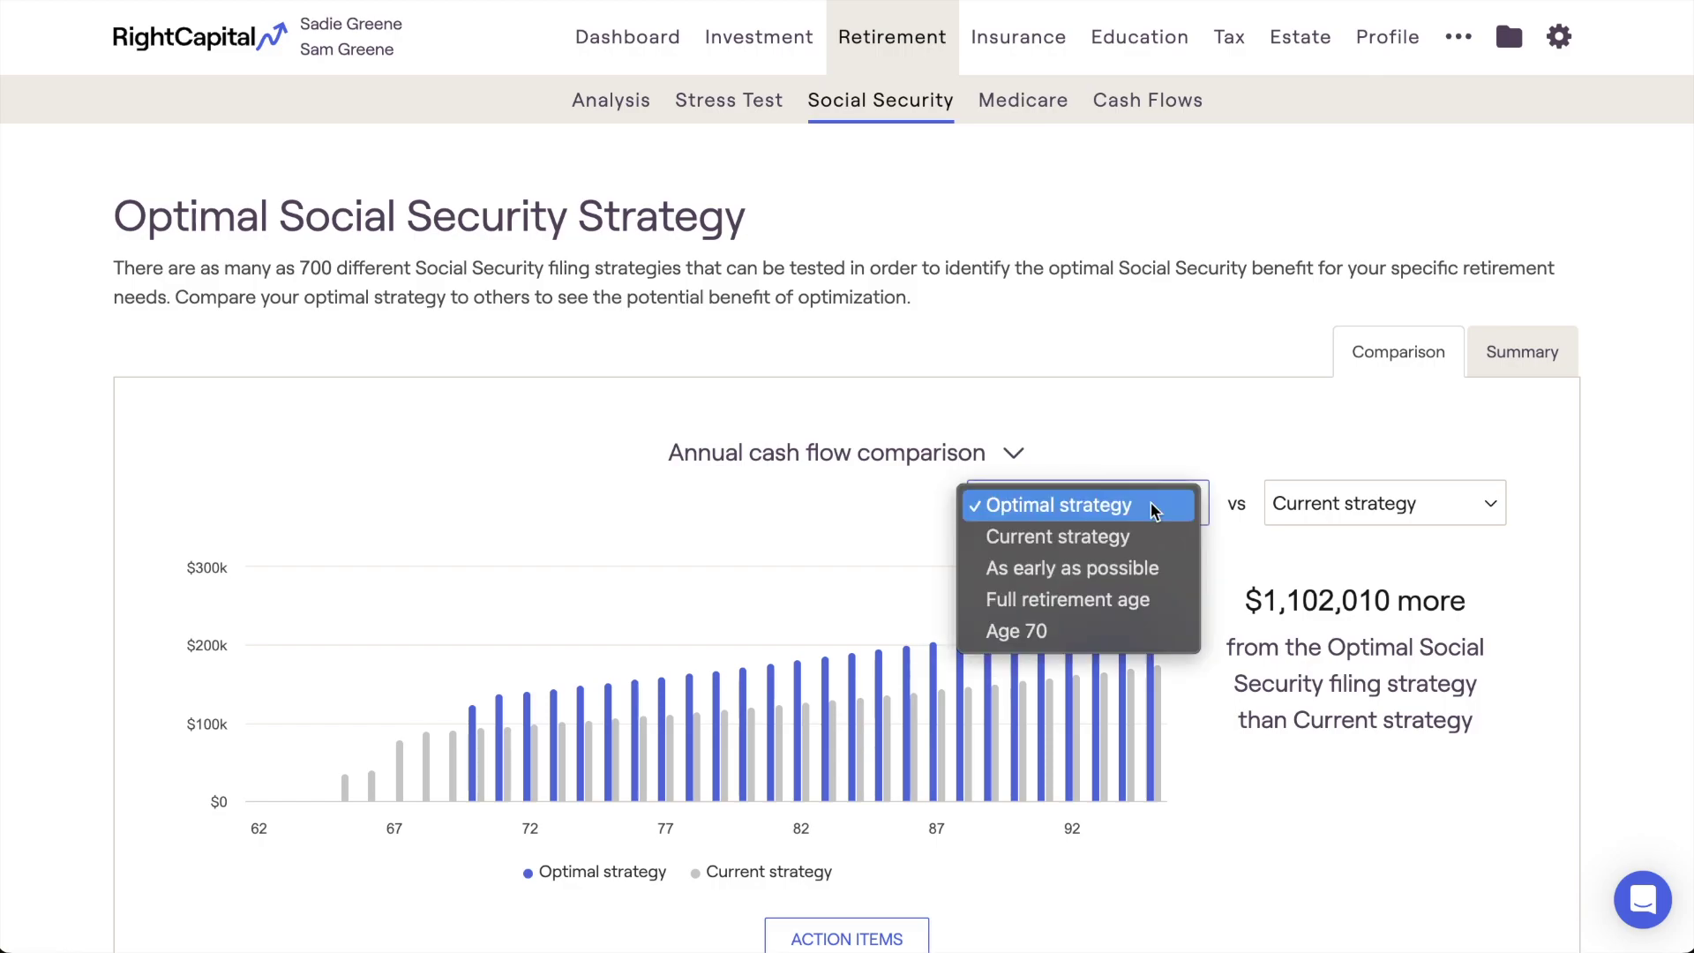
pyautogui.click(1172, 466)
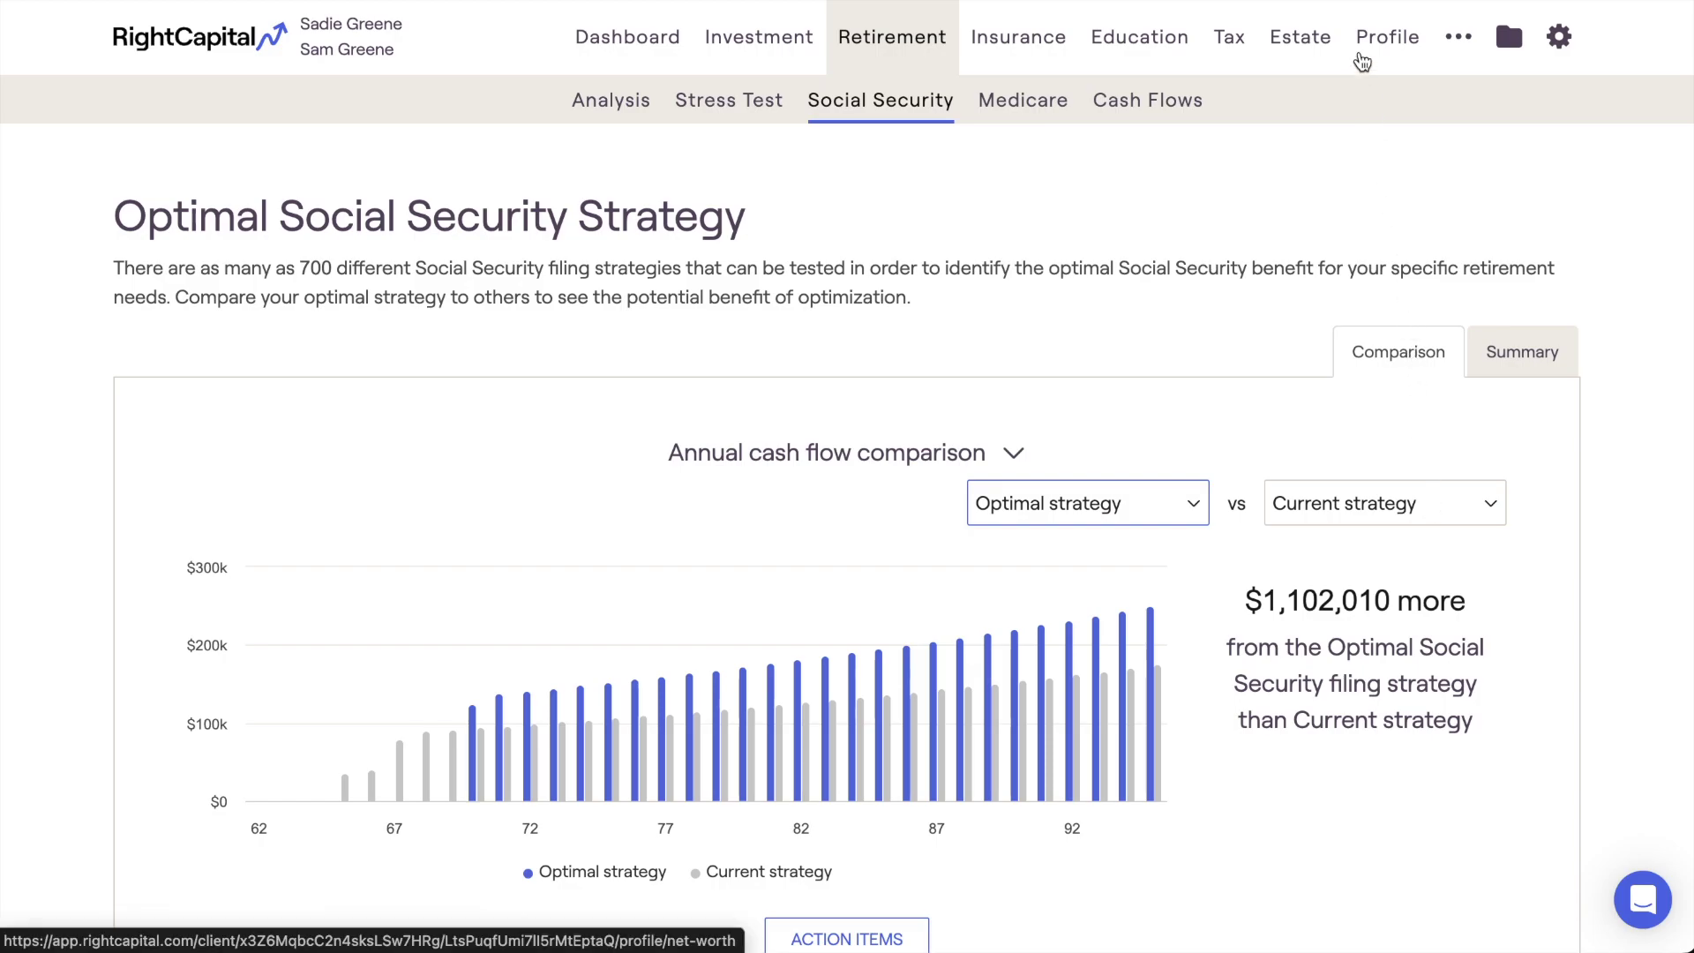
pyautogui.click(1361, 59)
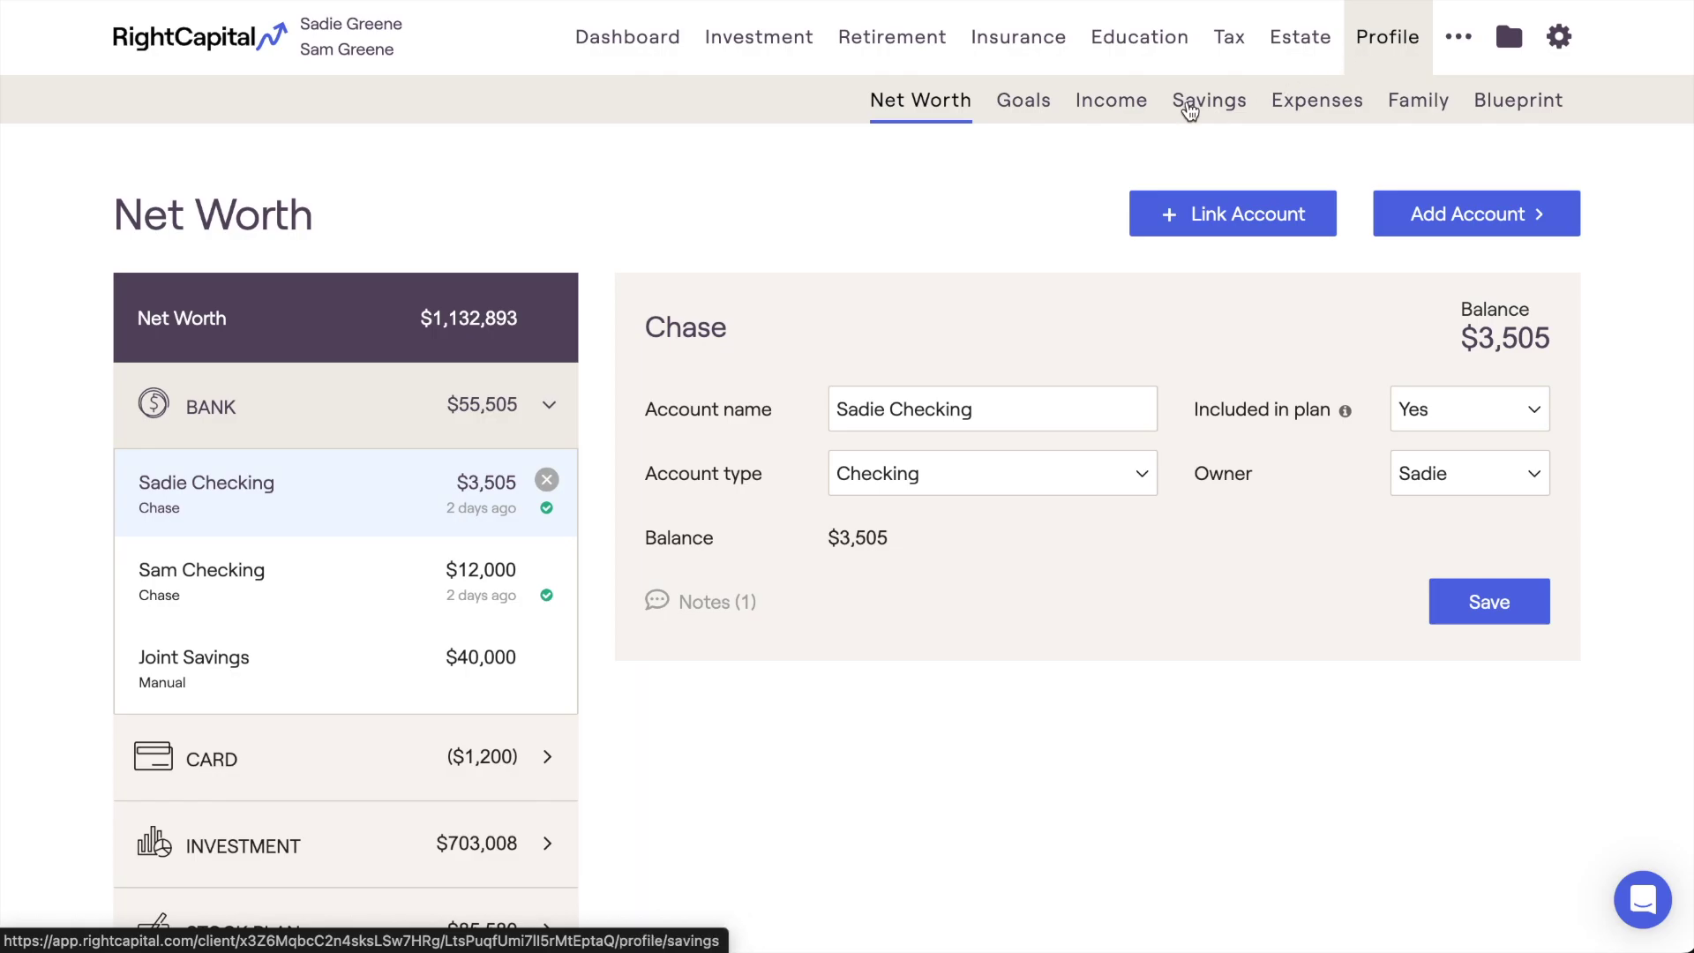
pyautogui.click(1146, 117)
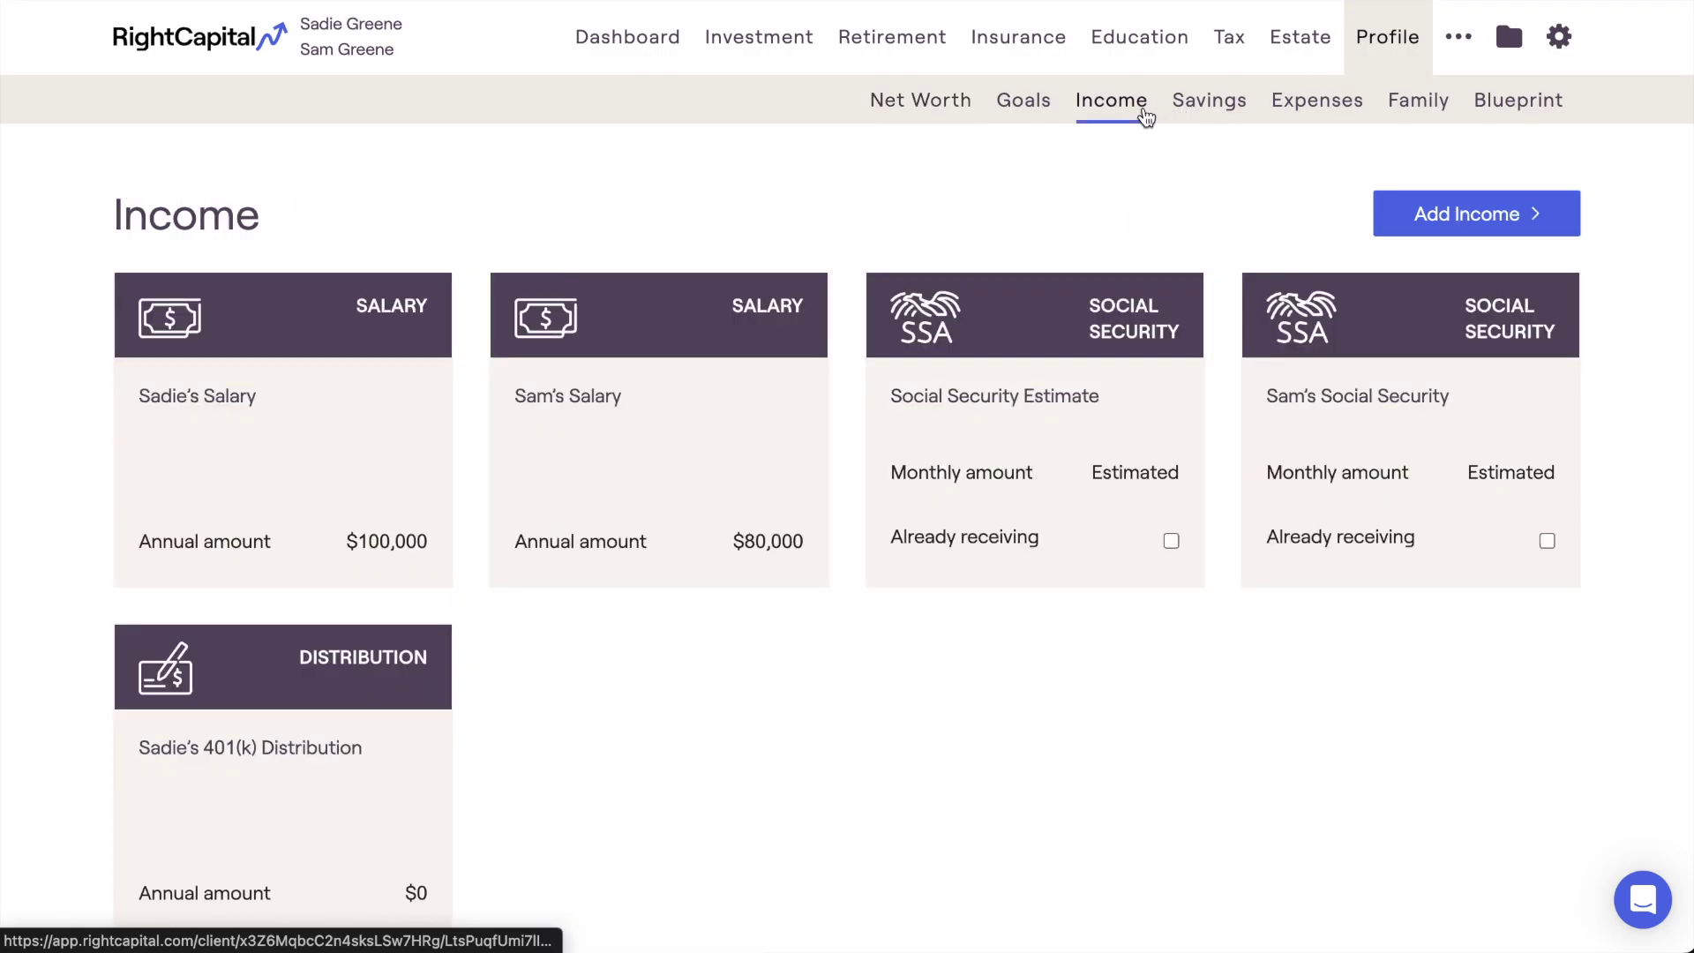
pyautogui.click(1055, 333)
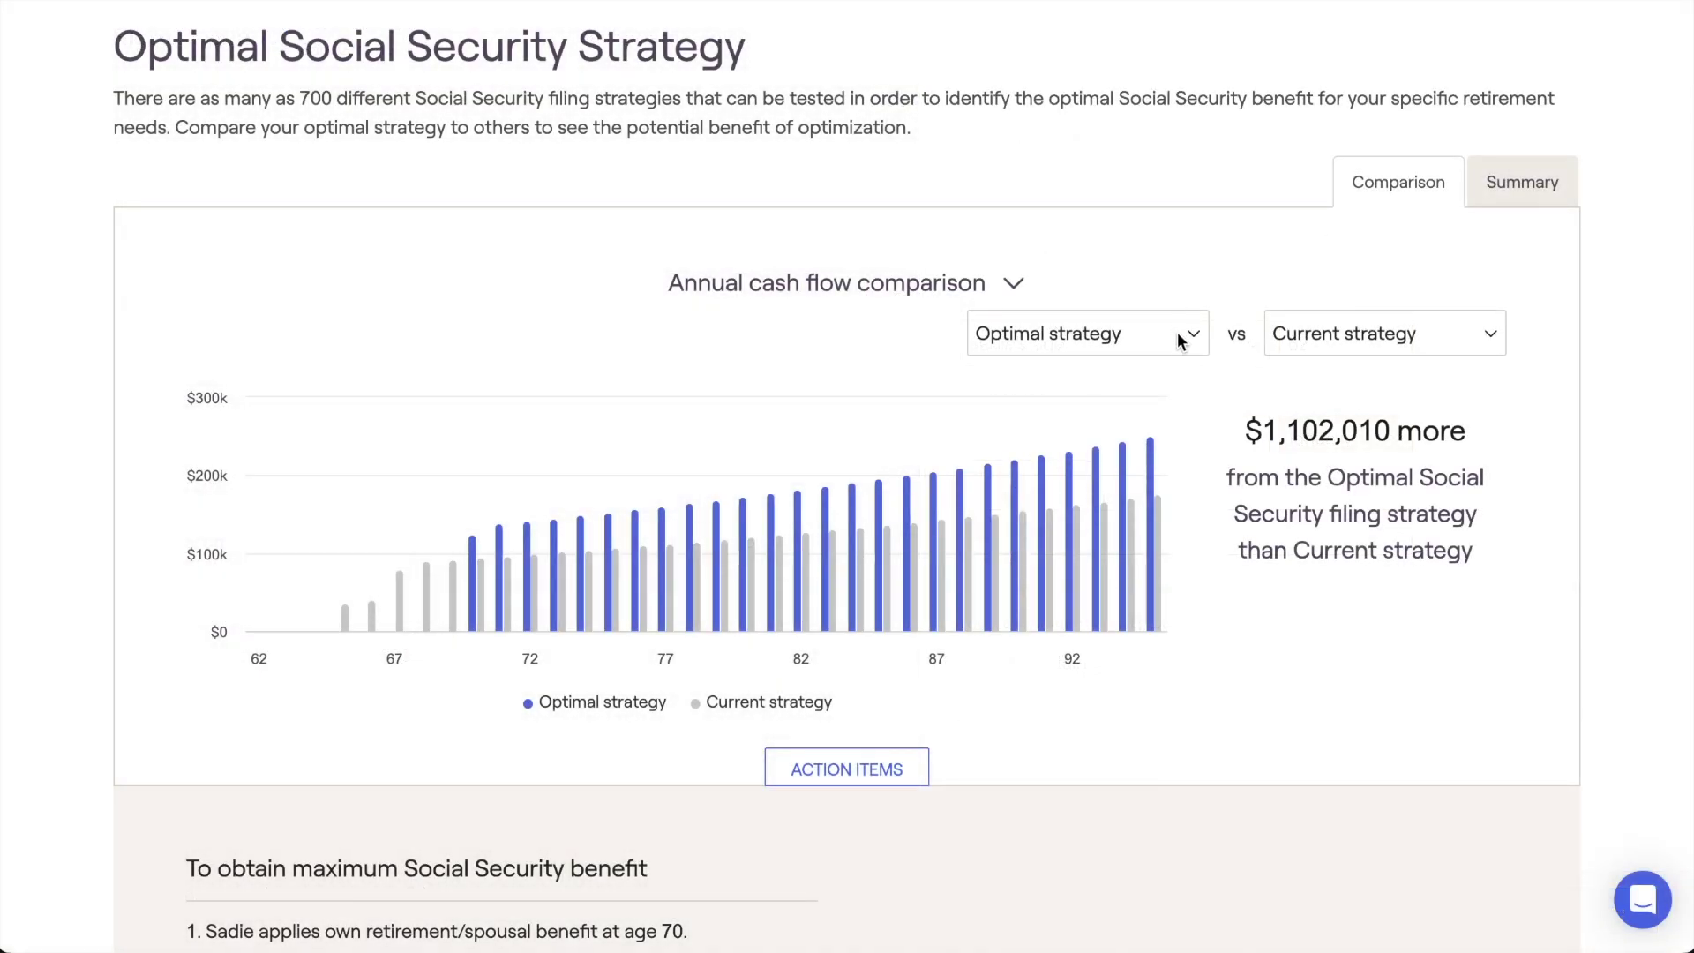
pyautogui.click(1180, 353)
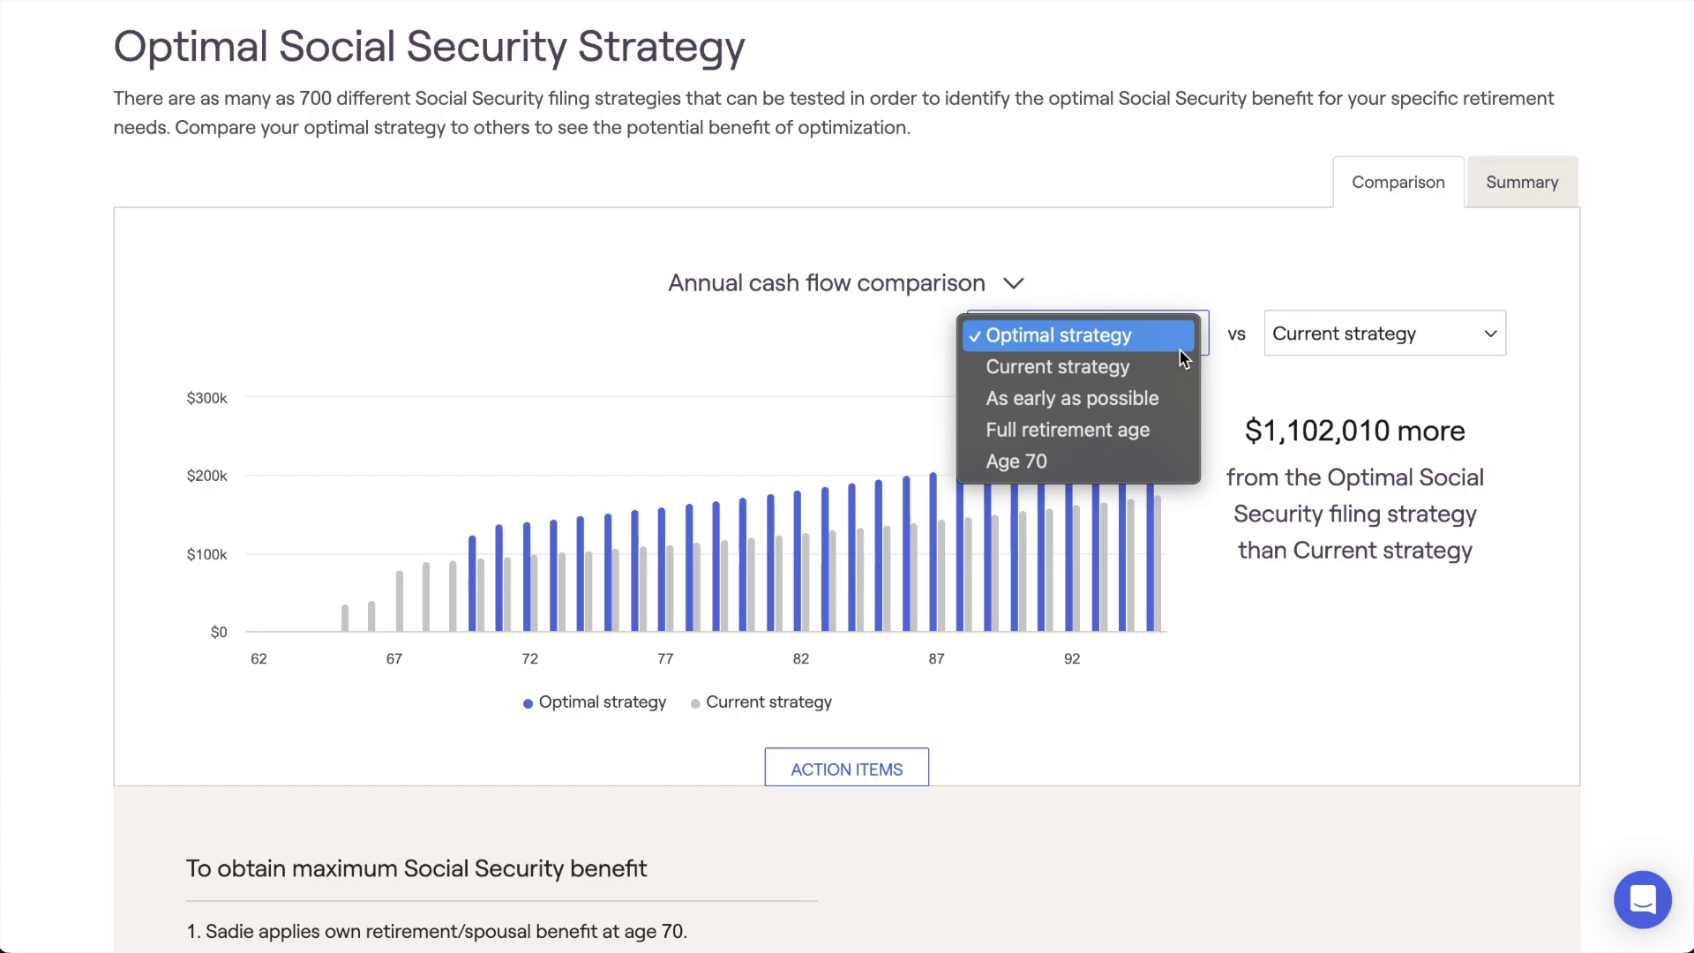
pyautogui.click(1178, 347)
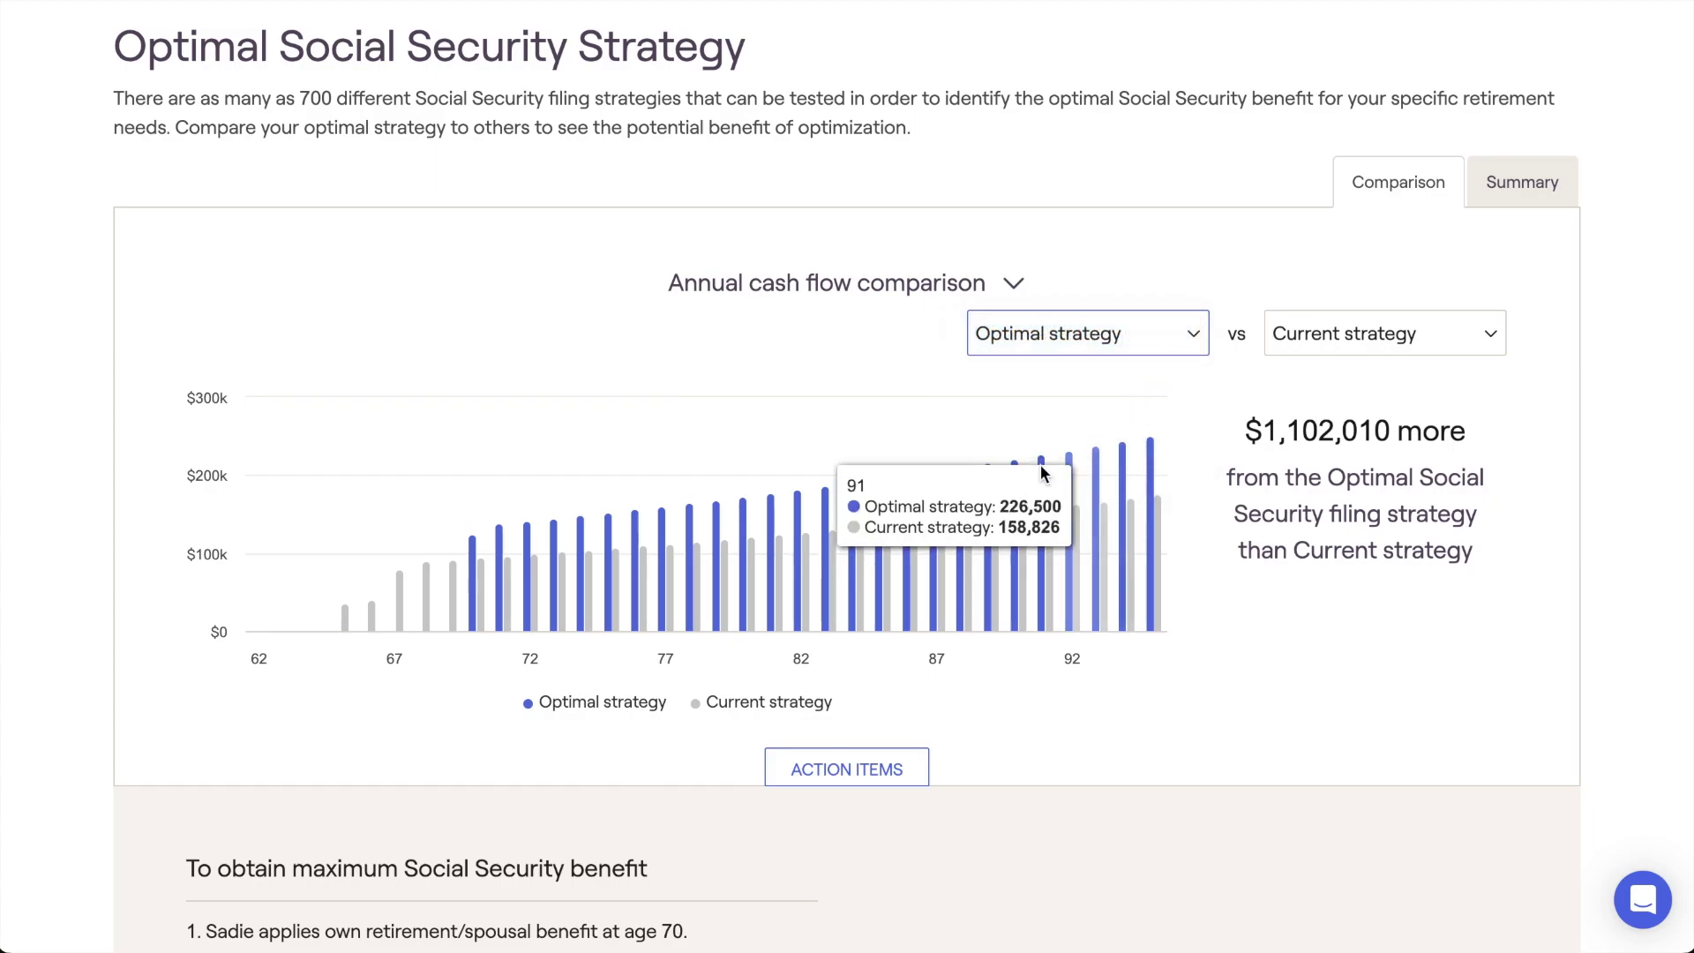
pyautogui.click(808, 703)
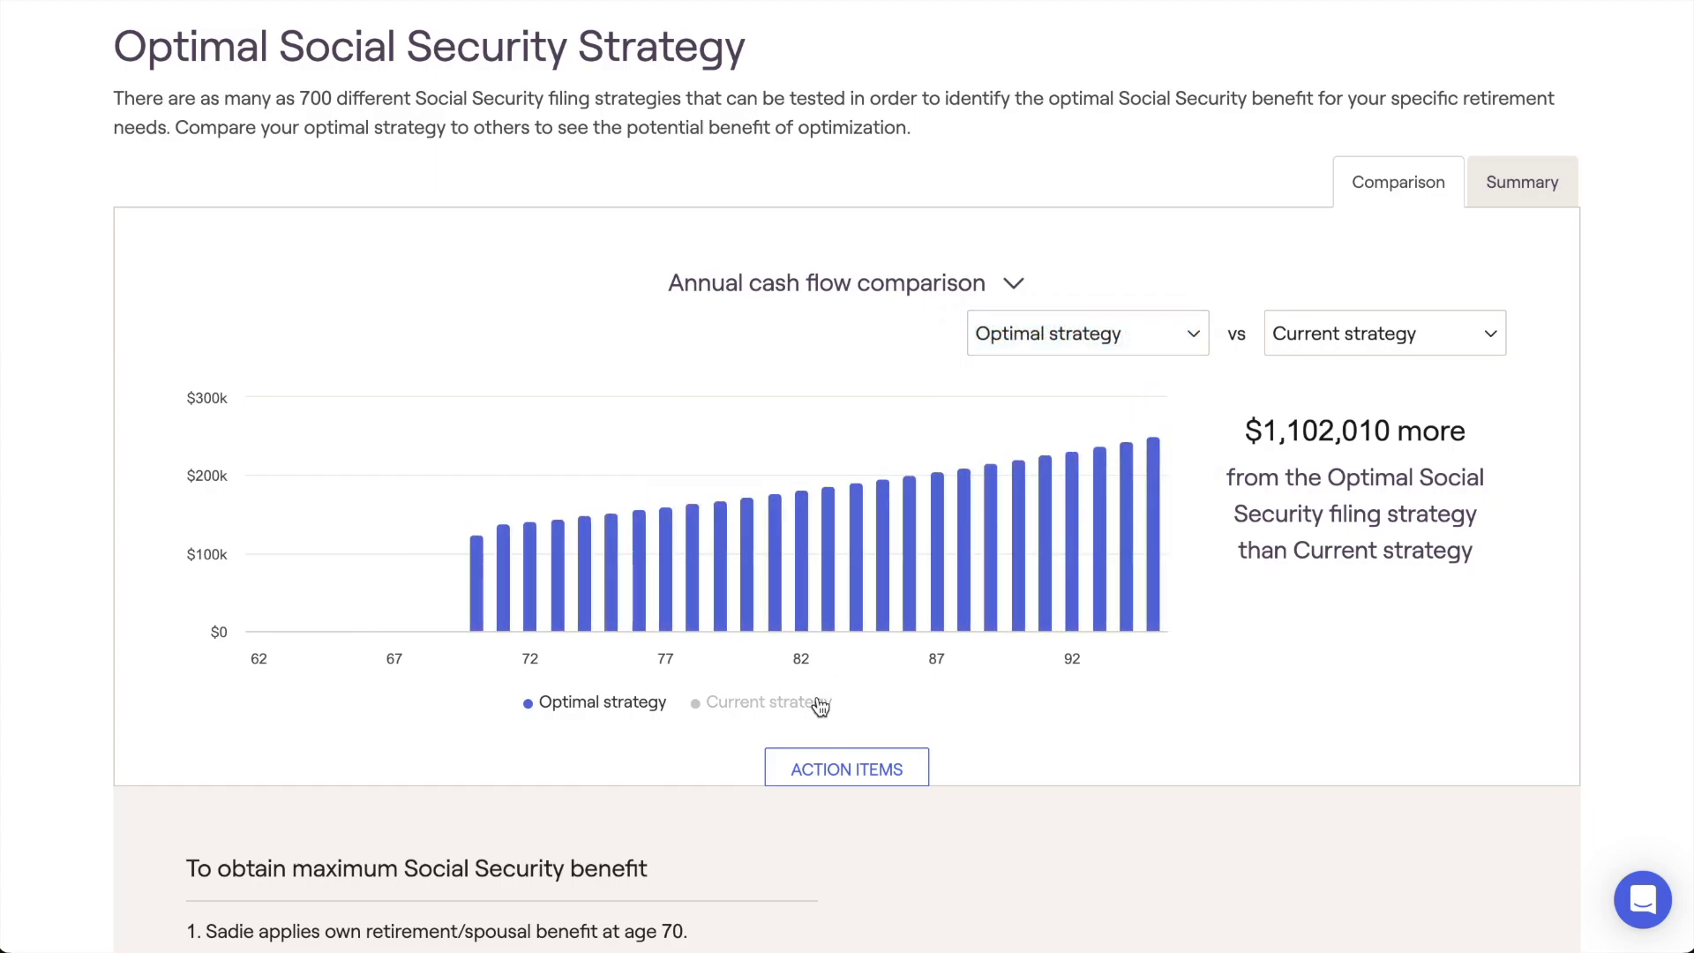
pyautogui.moveTo(476, 624)
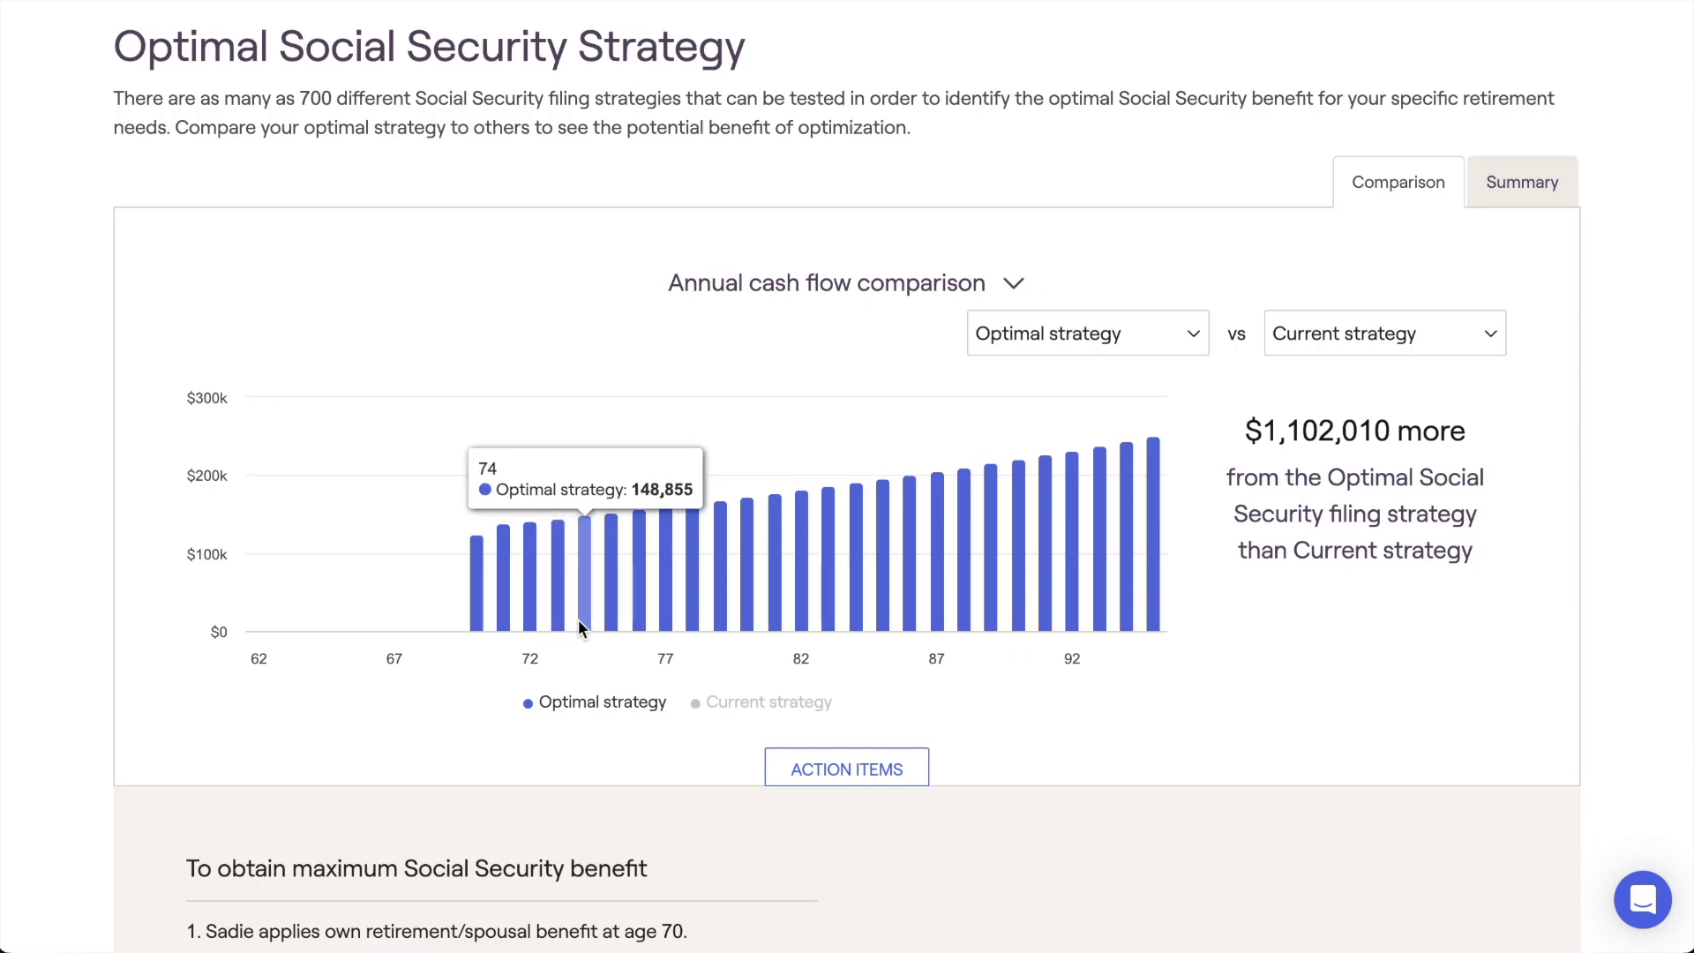
pyautogui.click(739, 706)
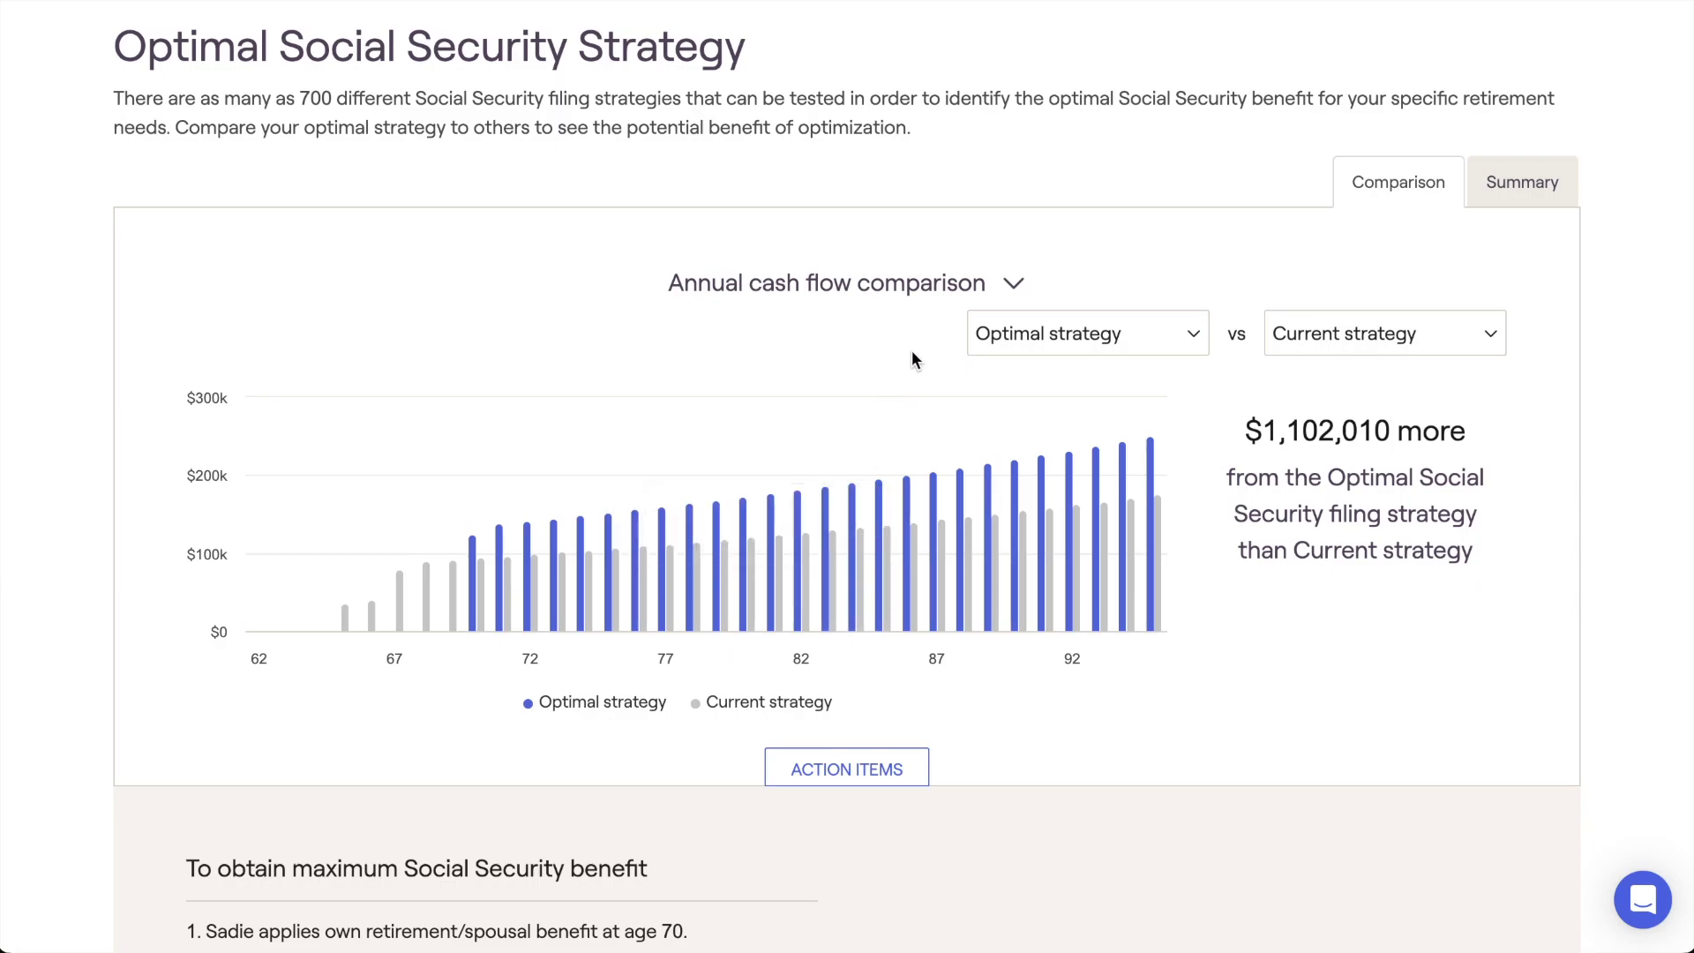
pyautogui.moveTo(1158, 414)
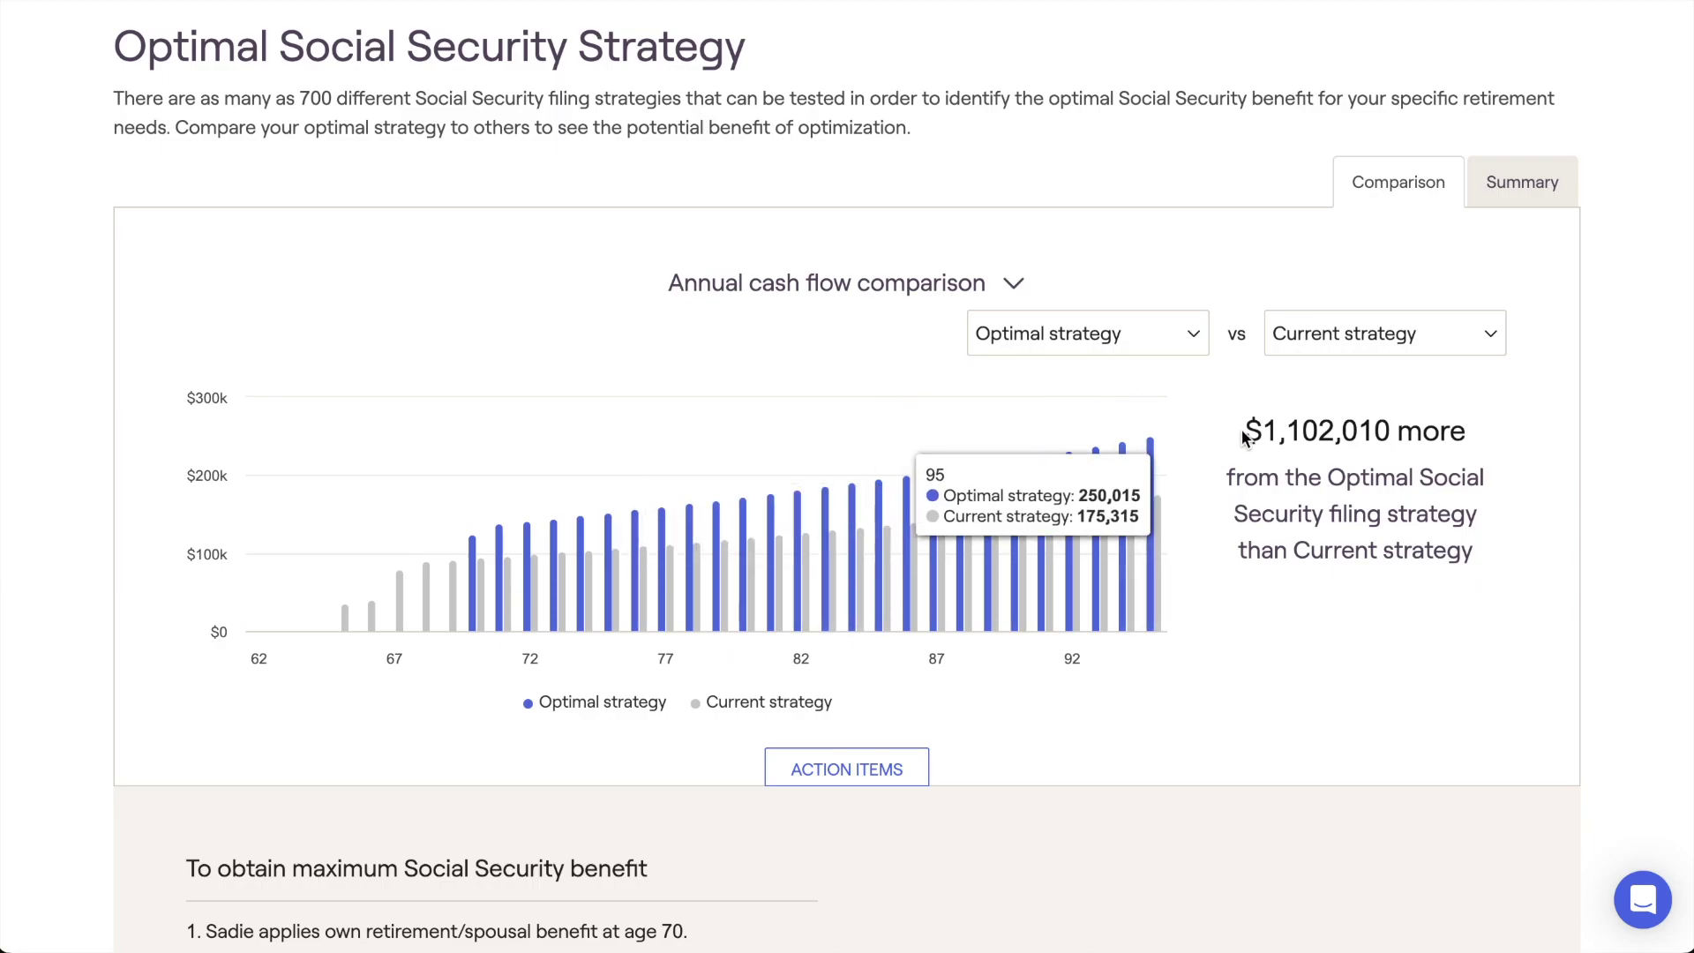
pyautogui.moveTo(1243, 431); pyautogui.dragTo(1471, 432)
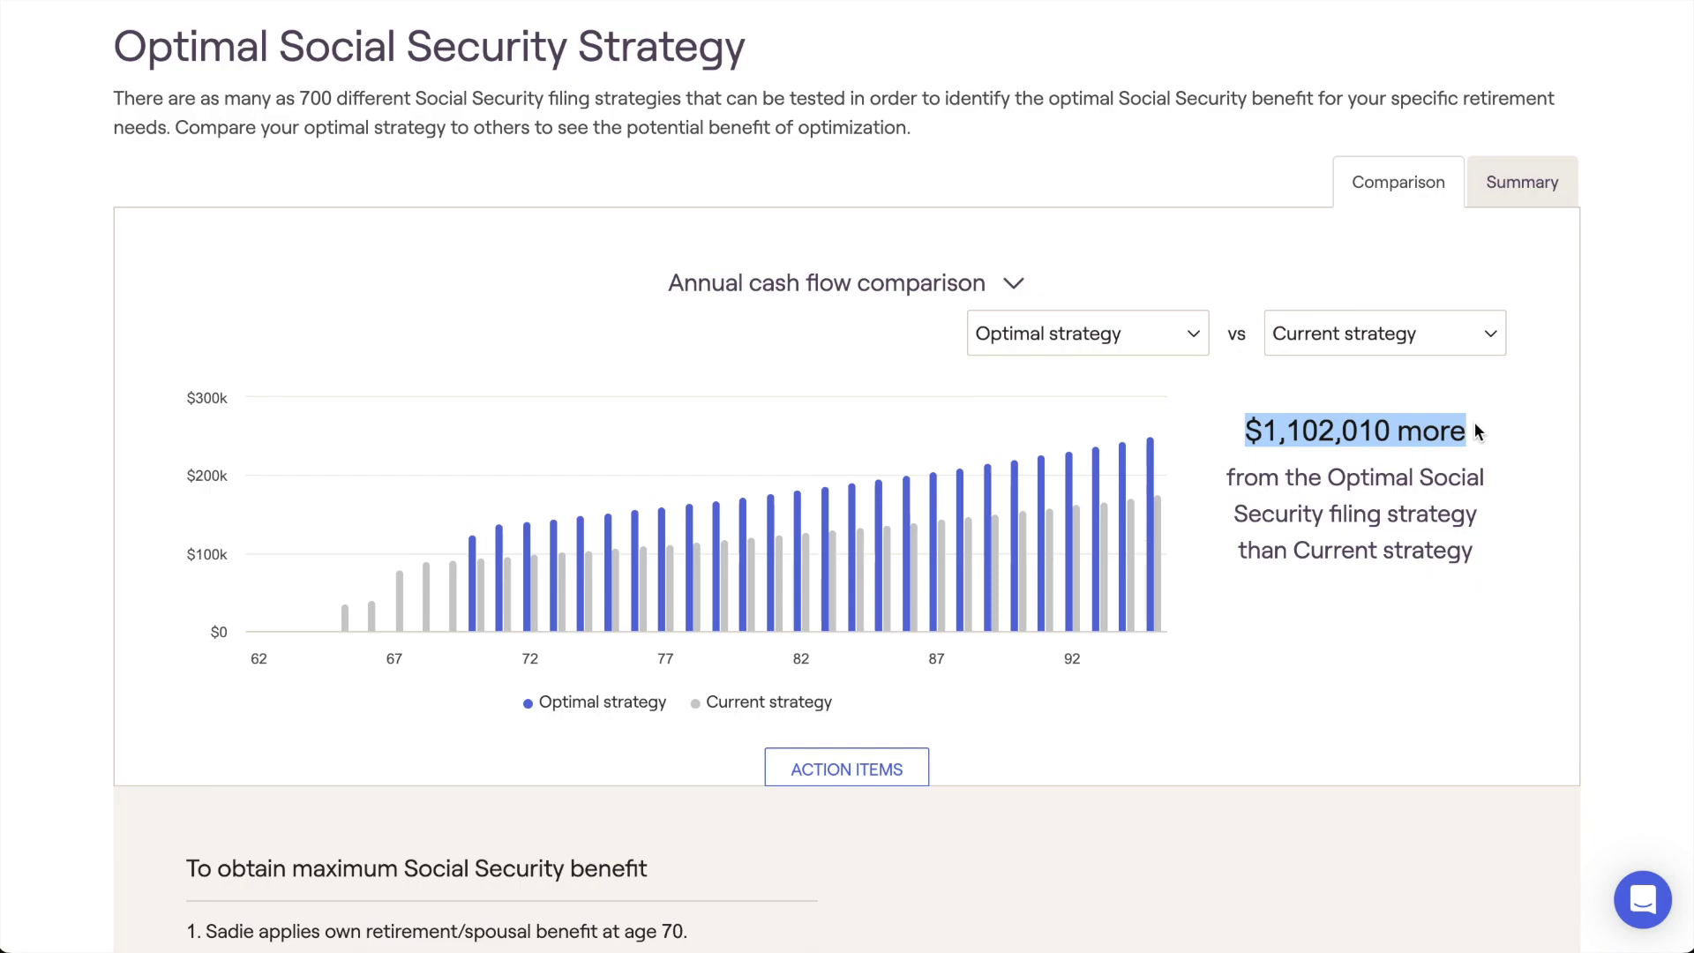
pyautogui.moveTo(1328, 479); pyautogui.dragTo(1480, 515)
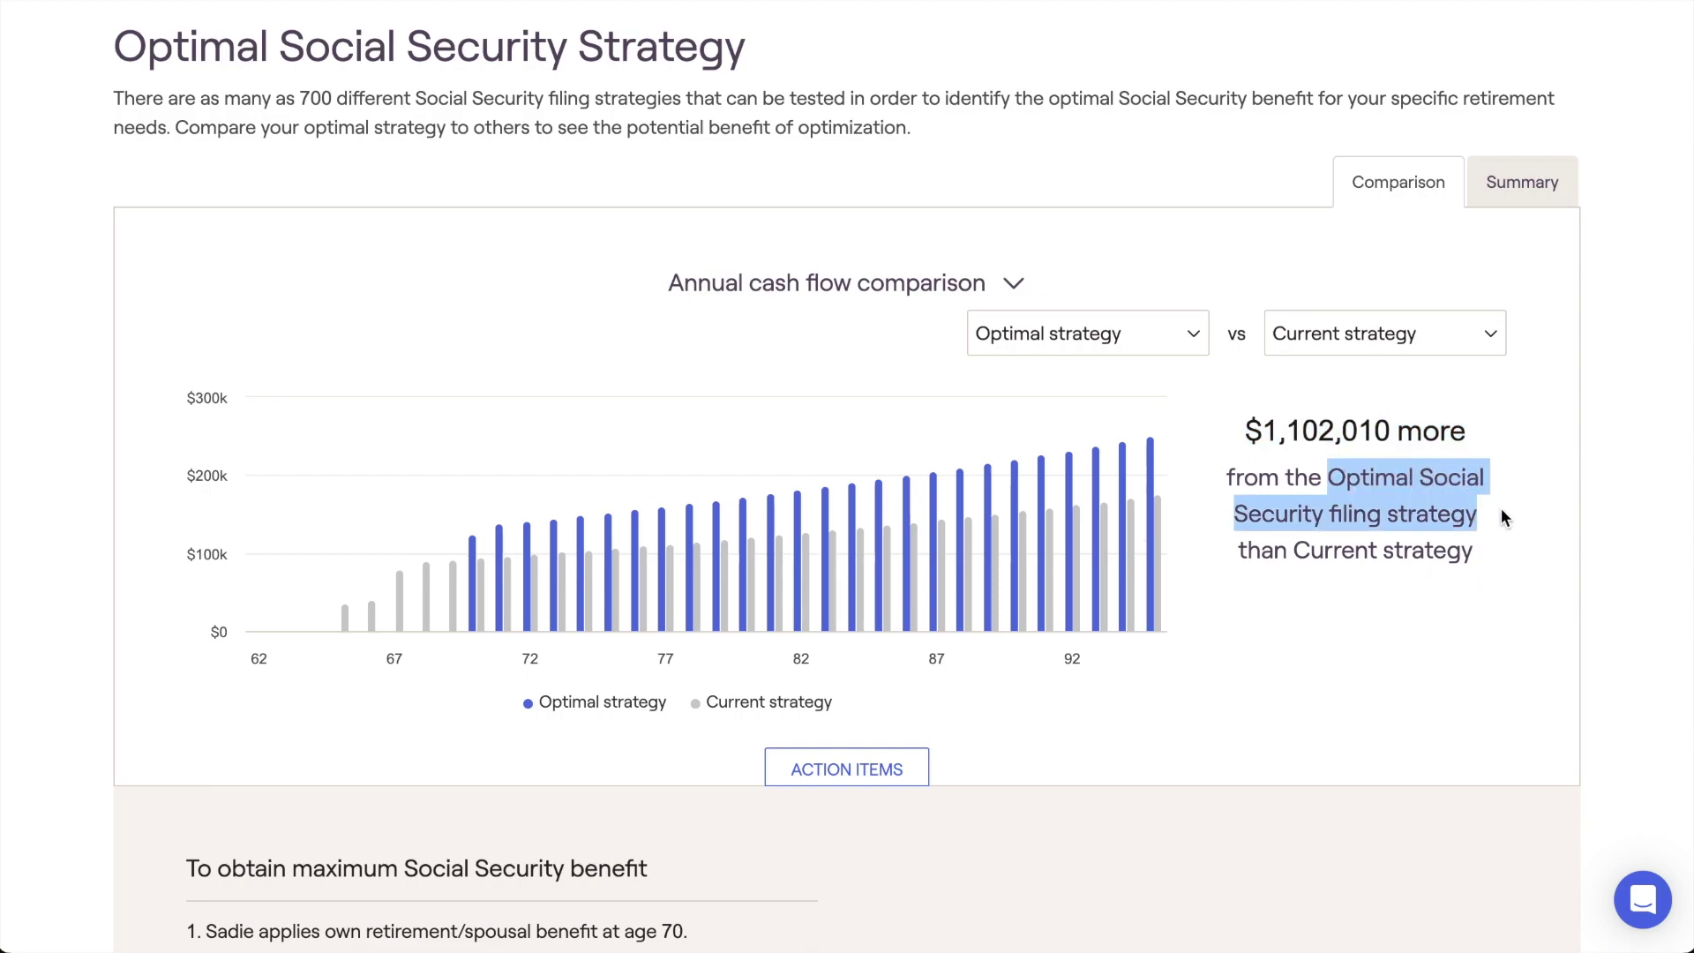
pyautogui.click(1501, 511)
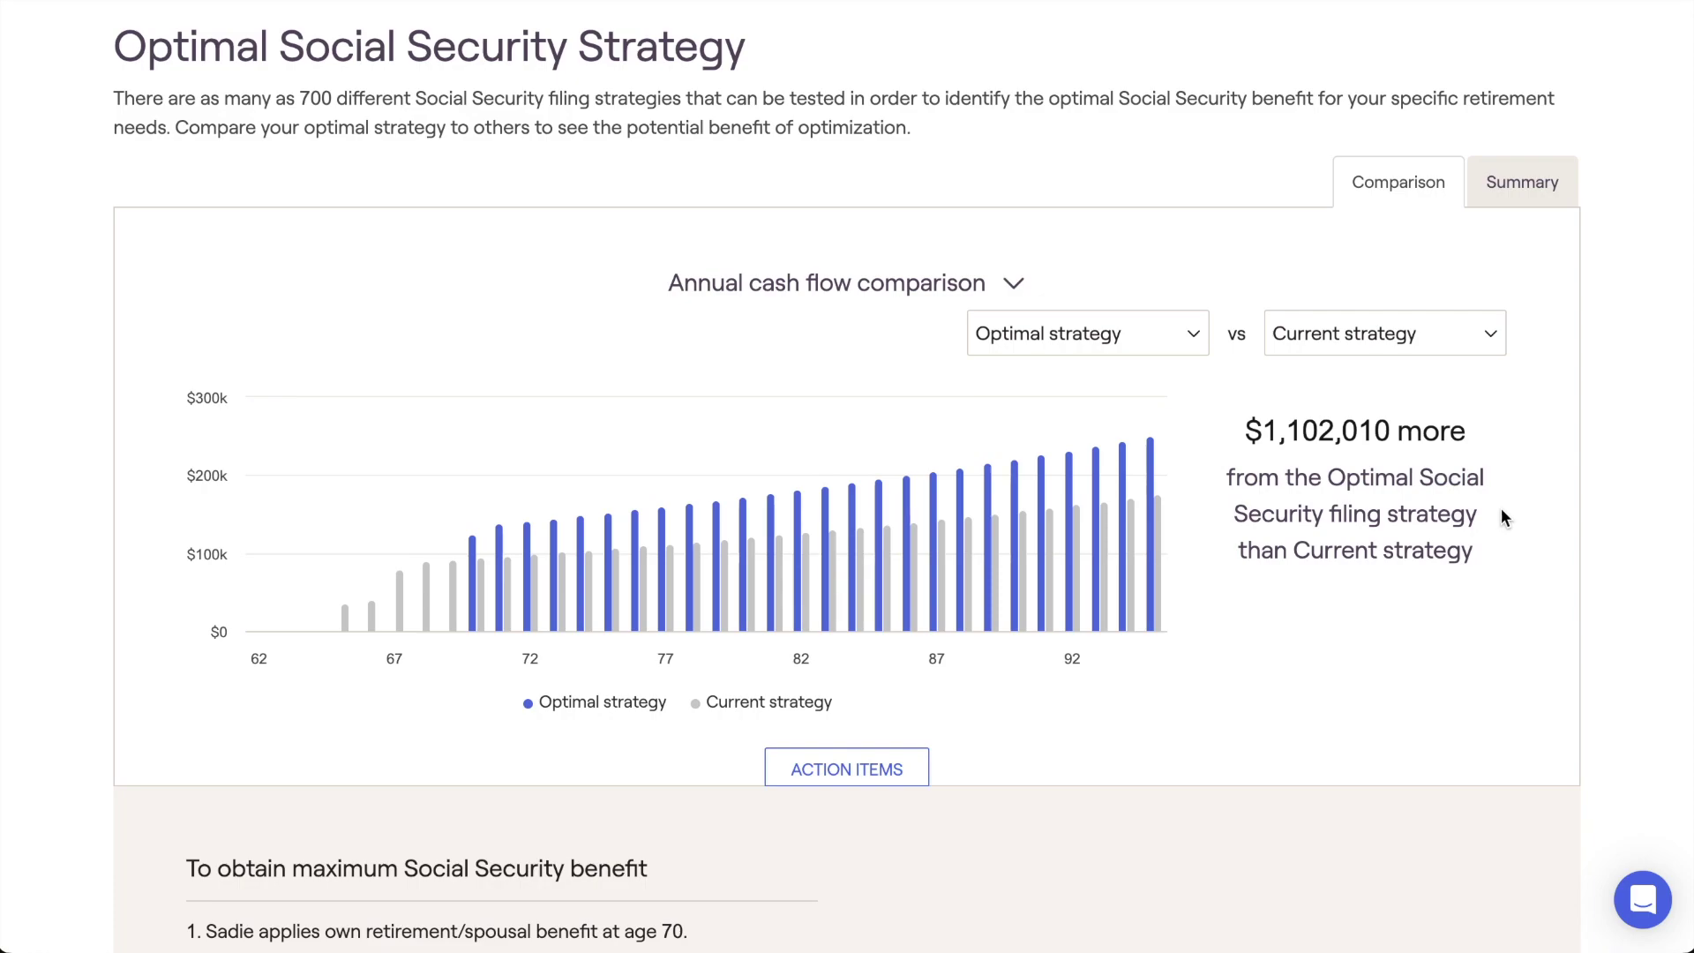
pyautogui.scroll(-5, 1502, 517)
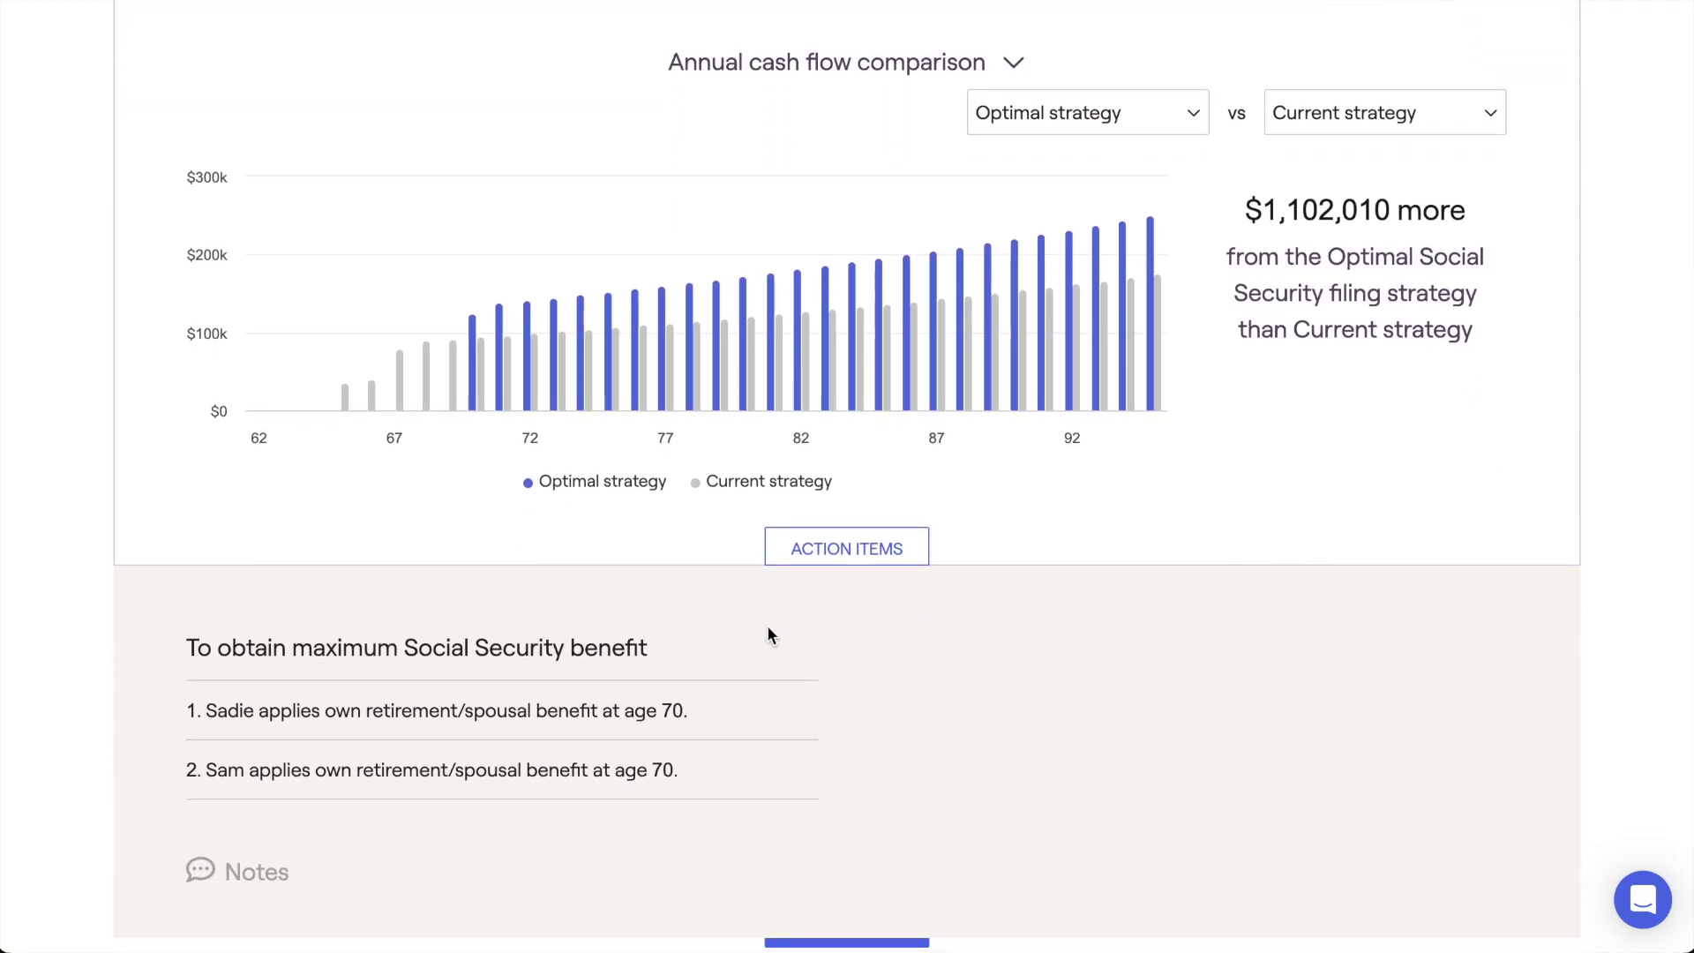
pyautogui.moveTo(671, 650); pyautogui.dragTo(184, 642)
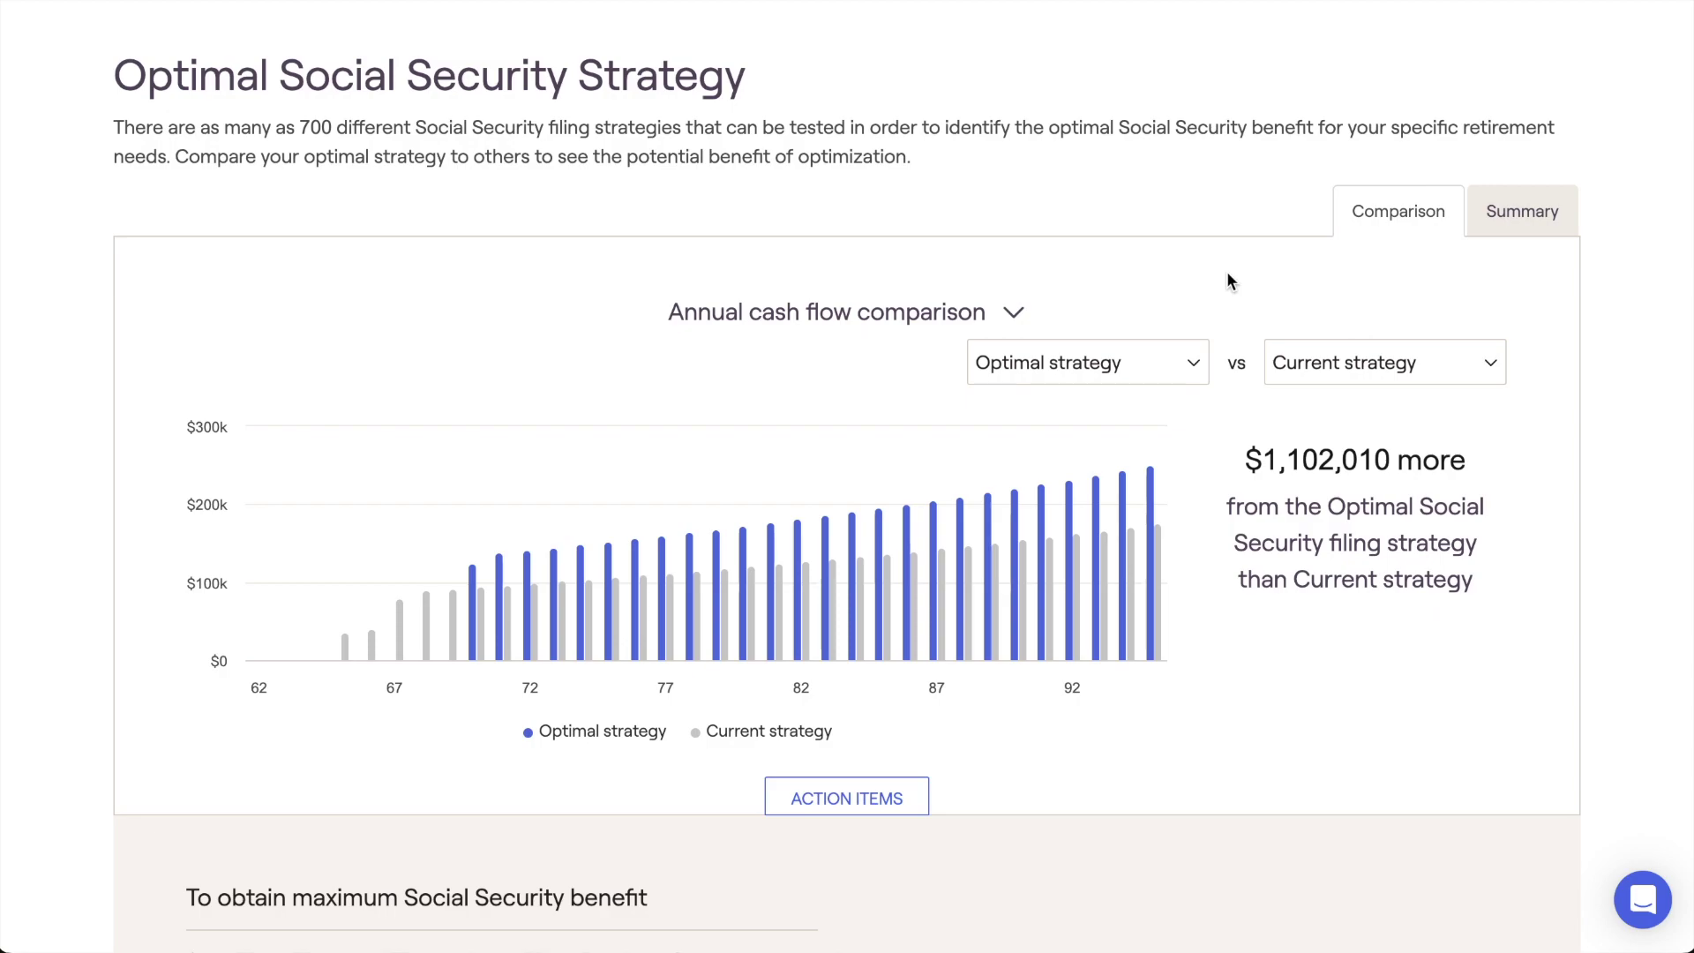
# Step: Compare filing As early as possible against filing at Age 70
pyautogui.click(1163, 366)
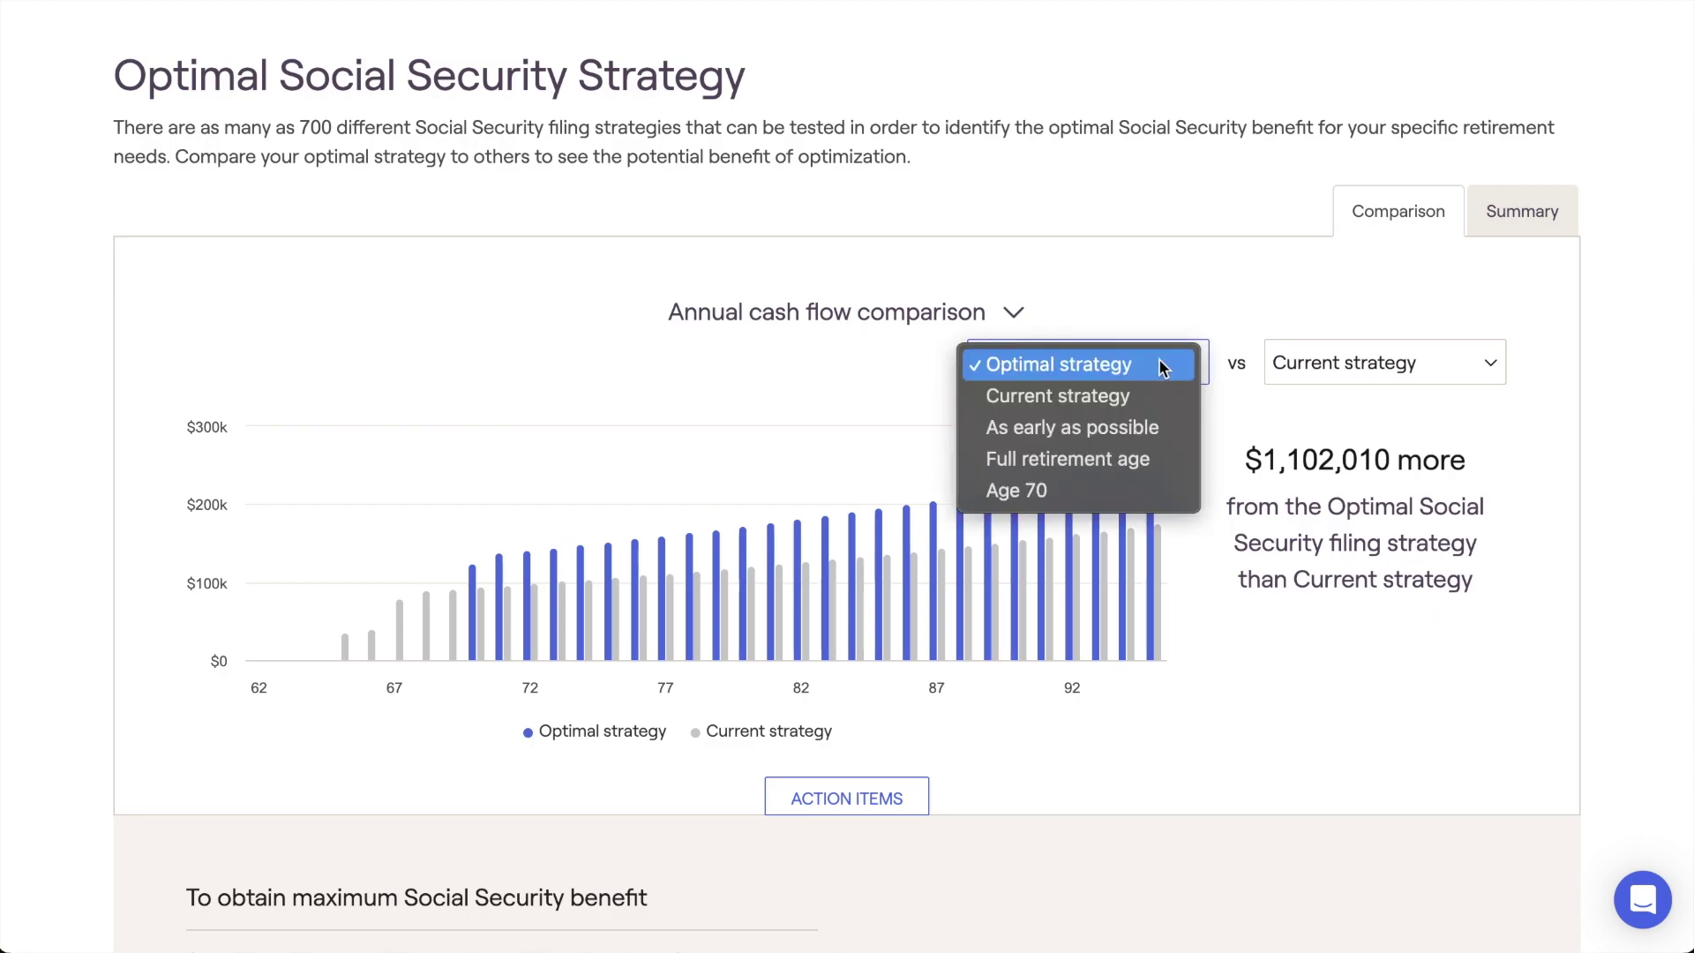
pyautogui.click(1187, 423)
pyautogui.click(1289, 378)
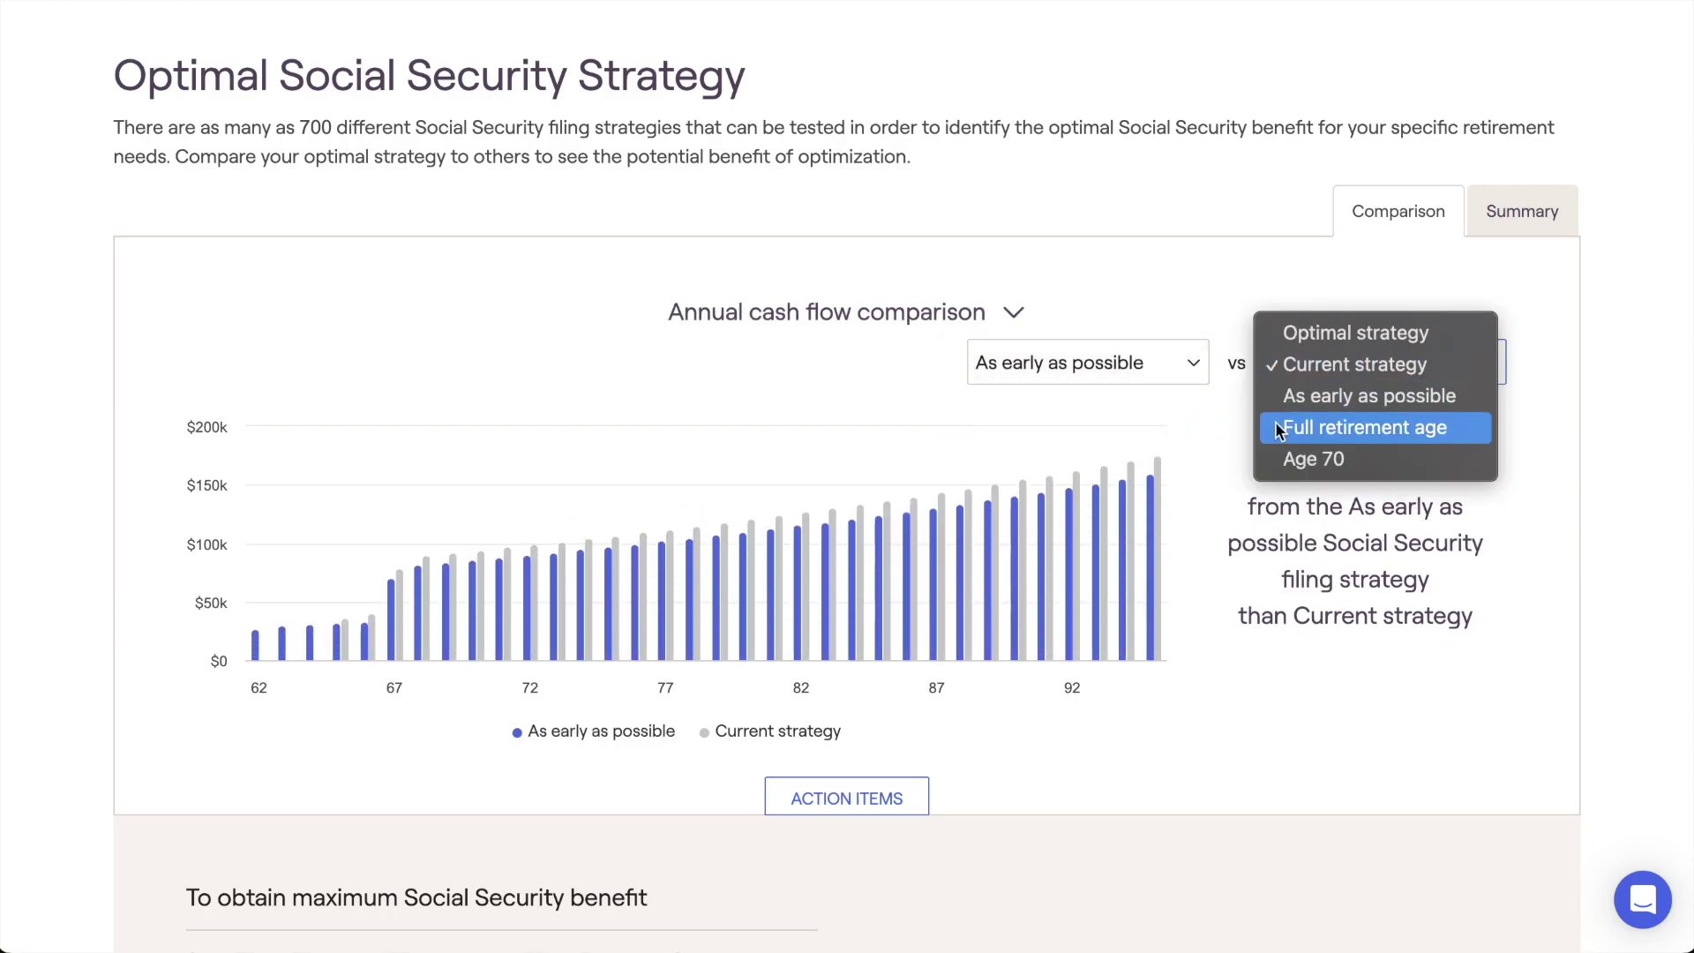
pyautogui.click(1270, 458)
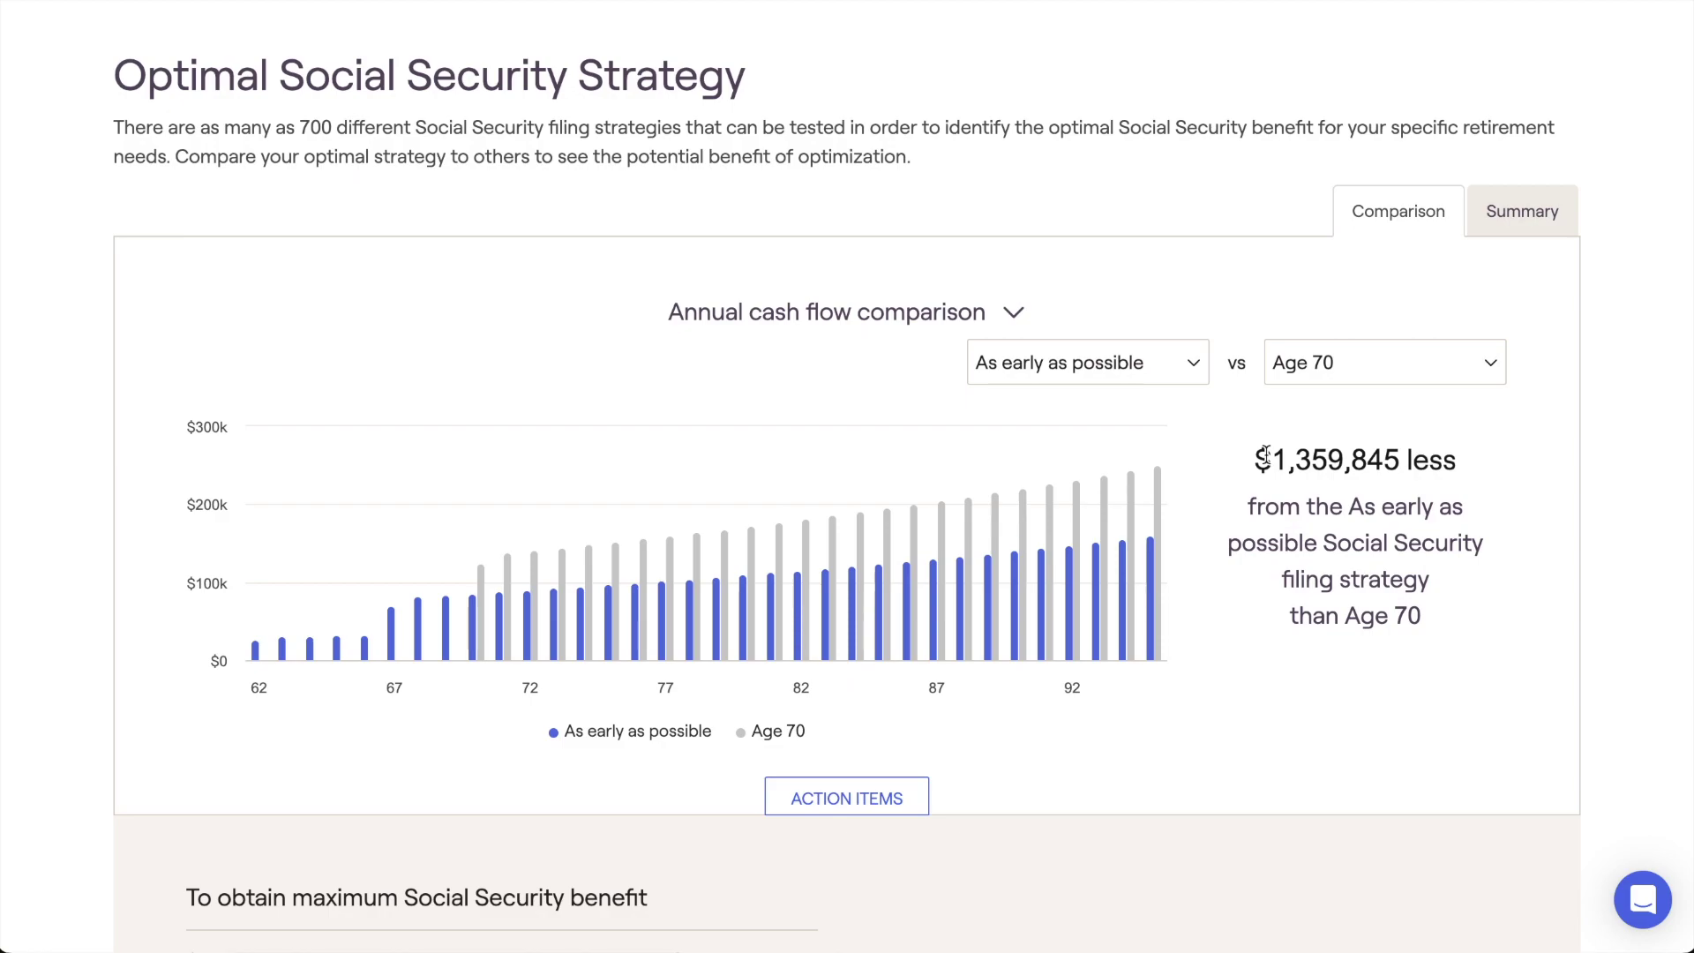
# Step: Switch to Cumulative cash flow comparison and highlight the Age 77 break-even point
pyautogui.click(1026, 316)
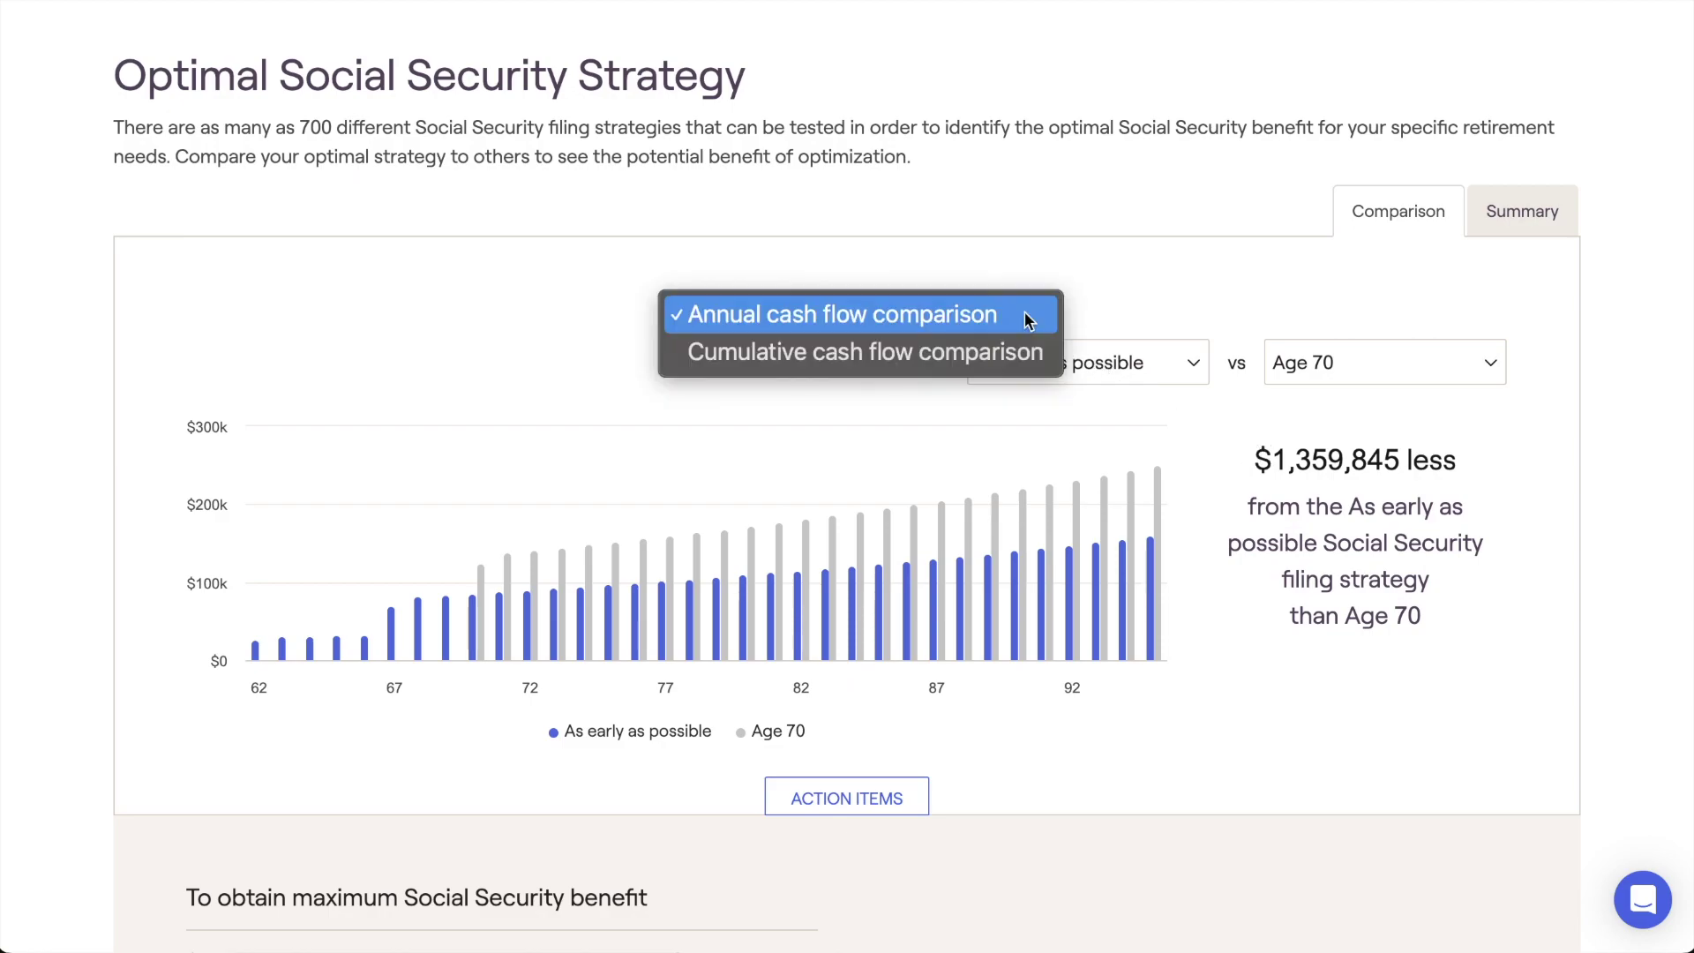
pyautogui.click(1025, 314)
pyautogui.moveTo(956, 474)
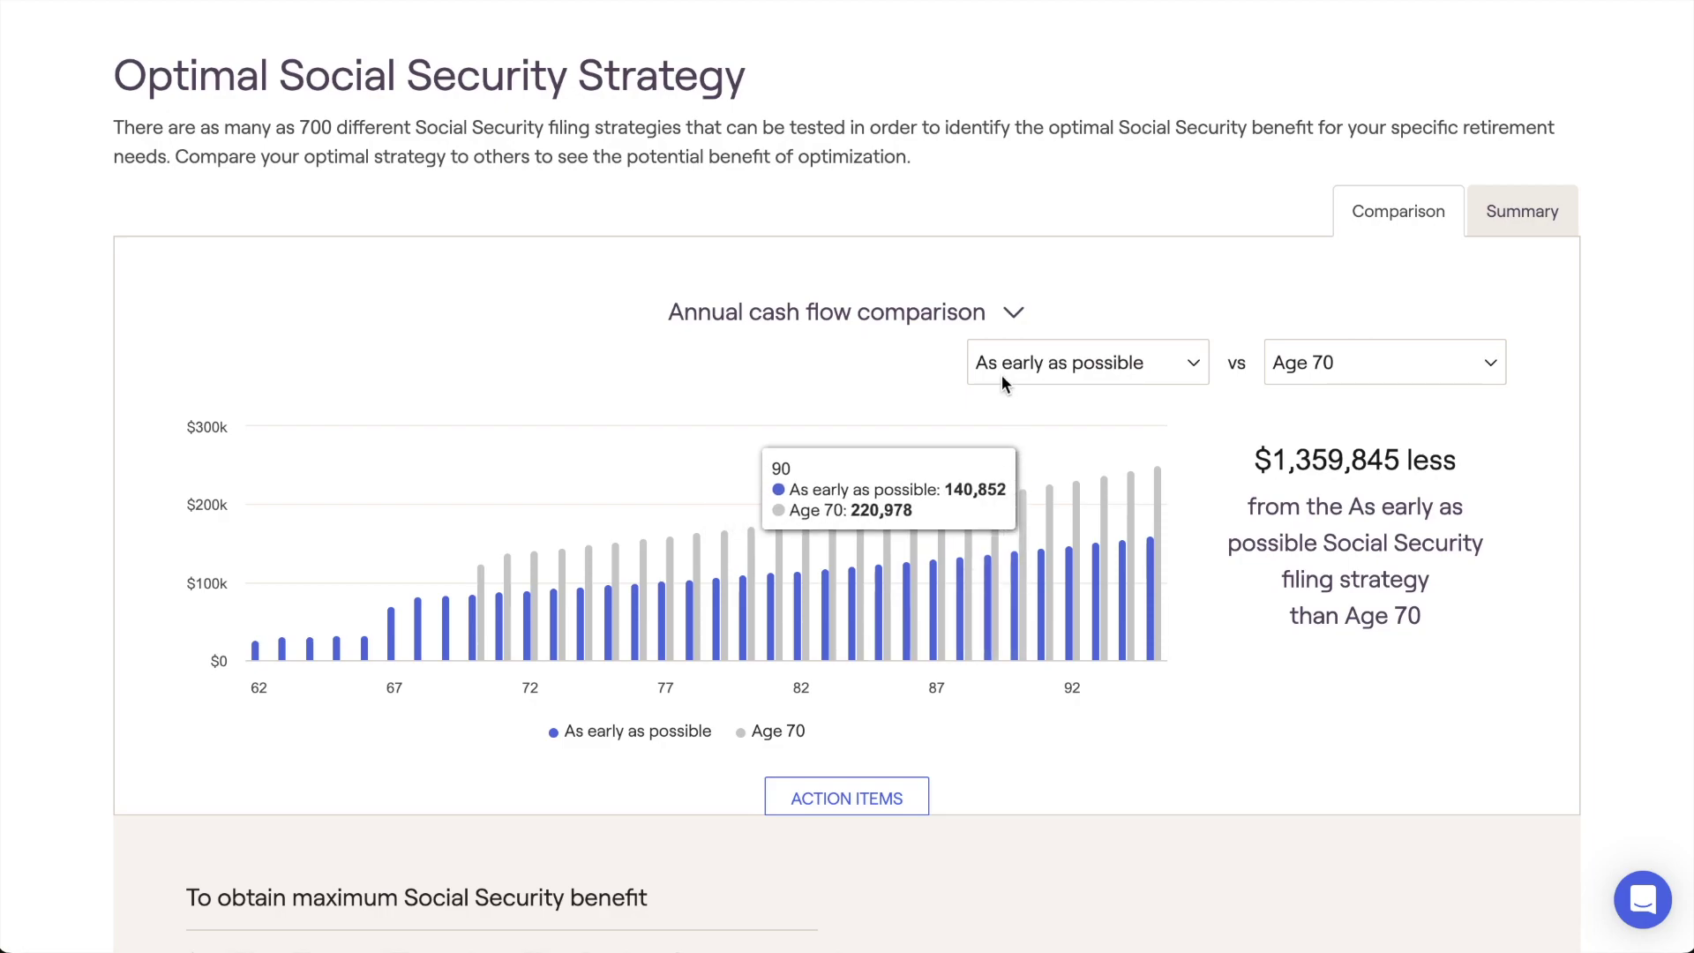
pyautogui.click(993, 326)
pyautogui.click(995, 348)
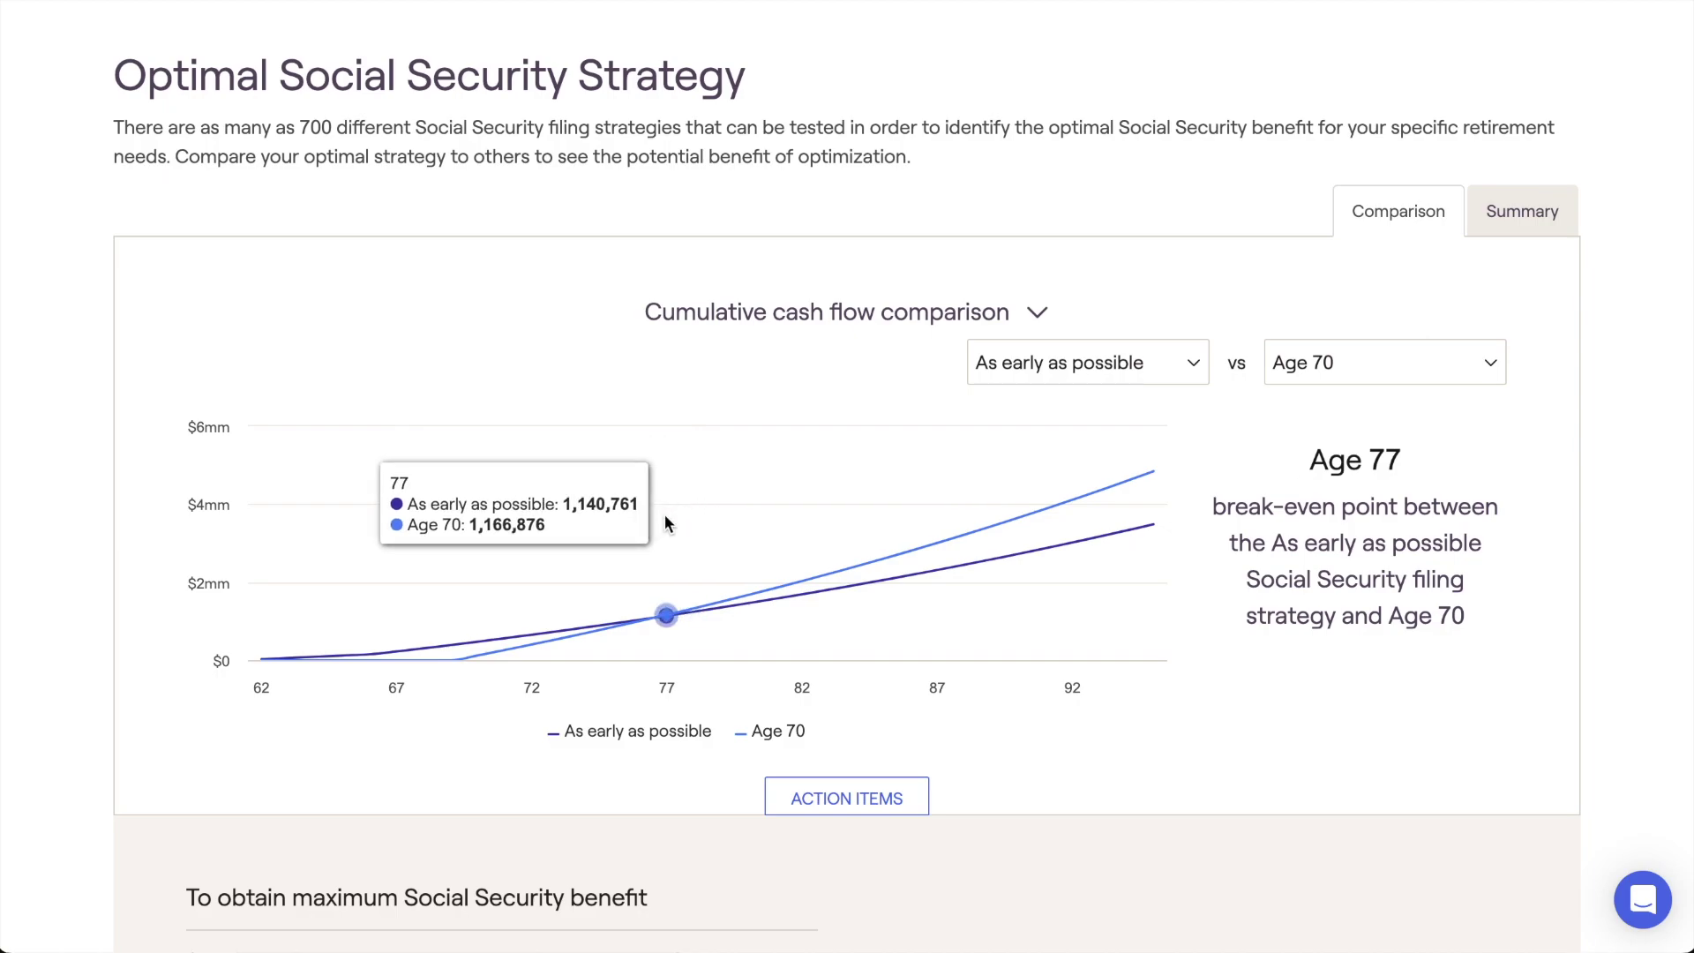
pyautogui.moveTo(1255, 468); pyautogui.dragTo(1403, 507)
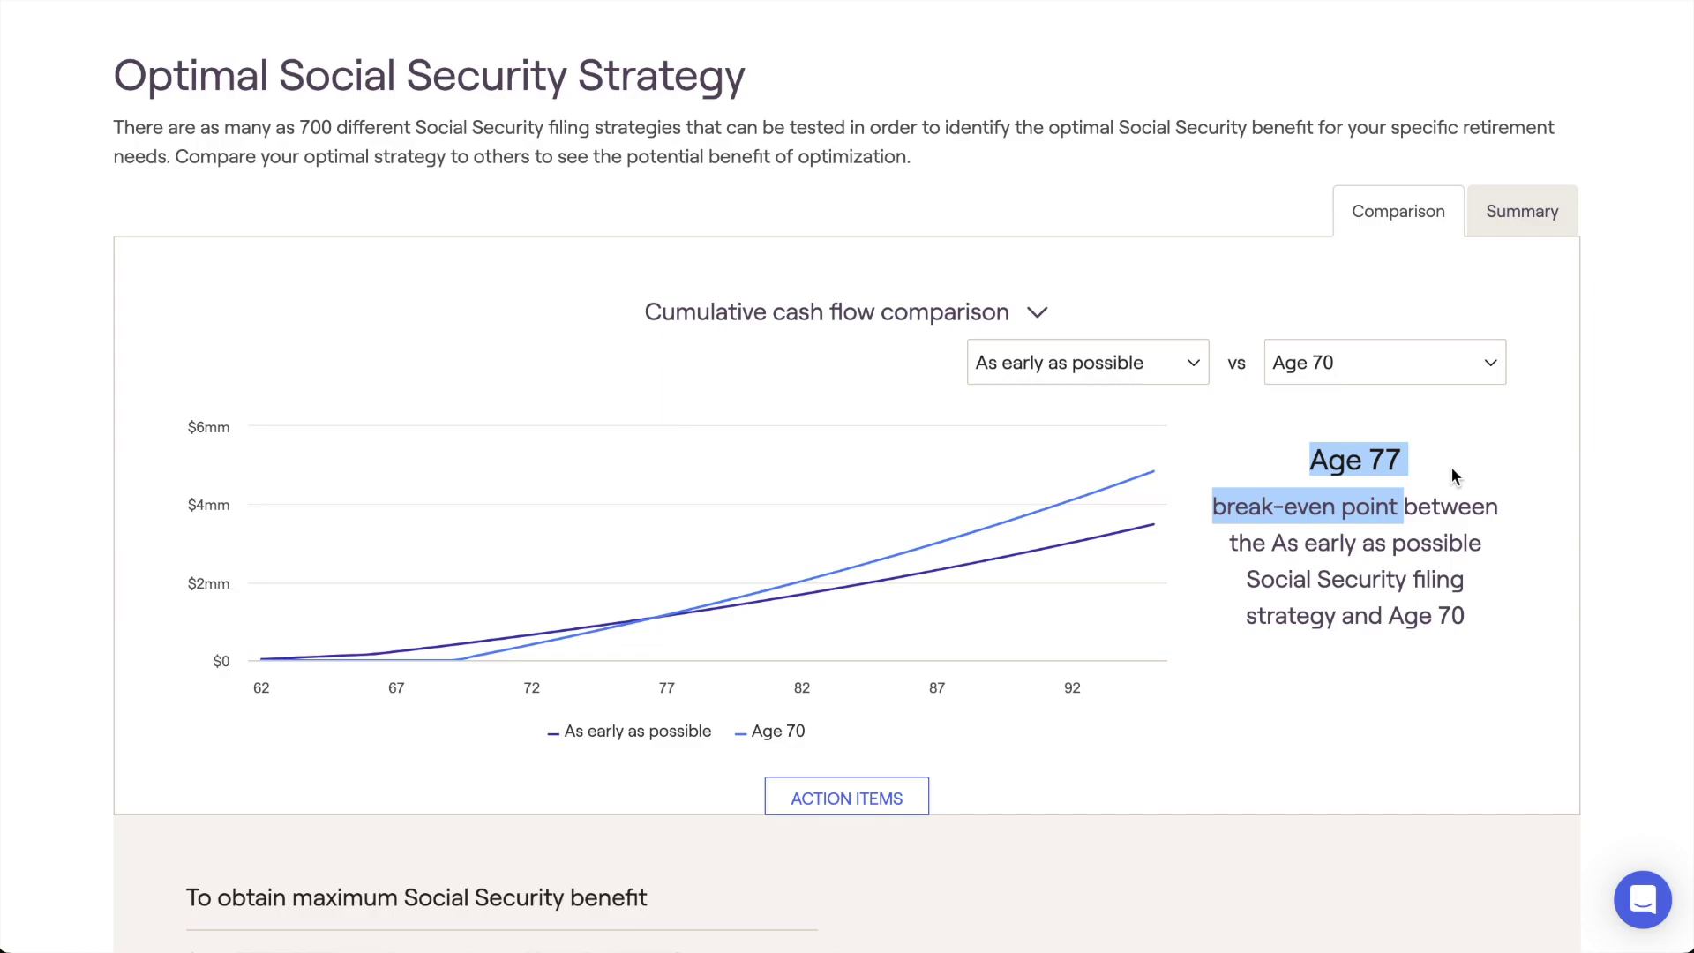
pyautogui.click(1506, 236)
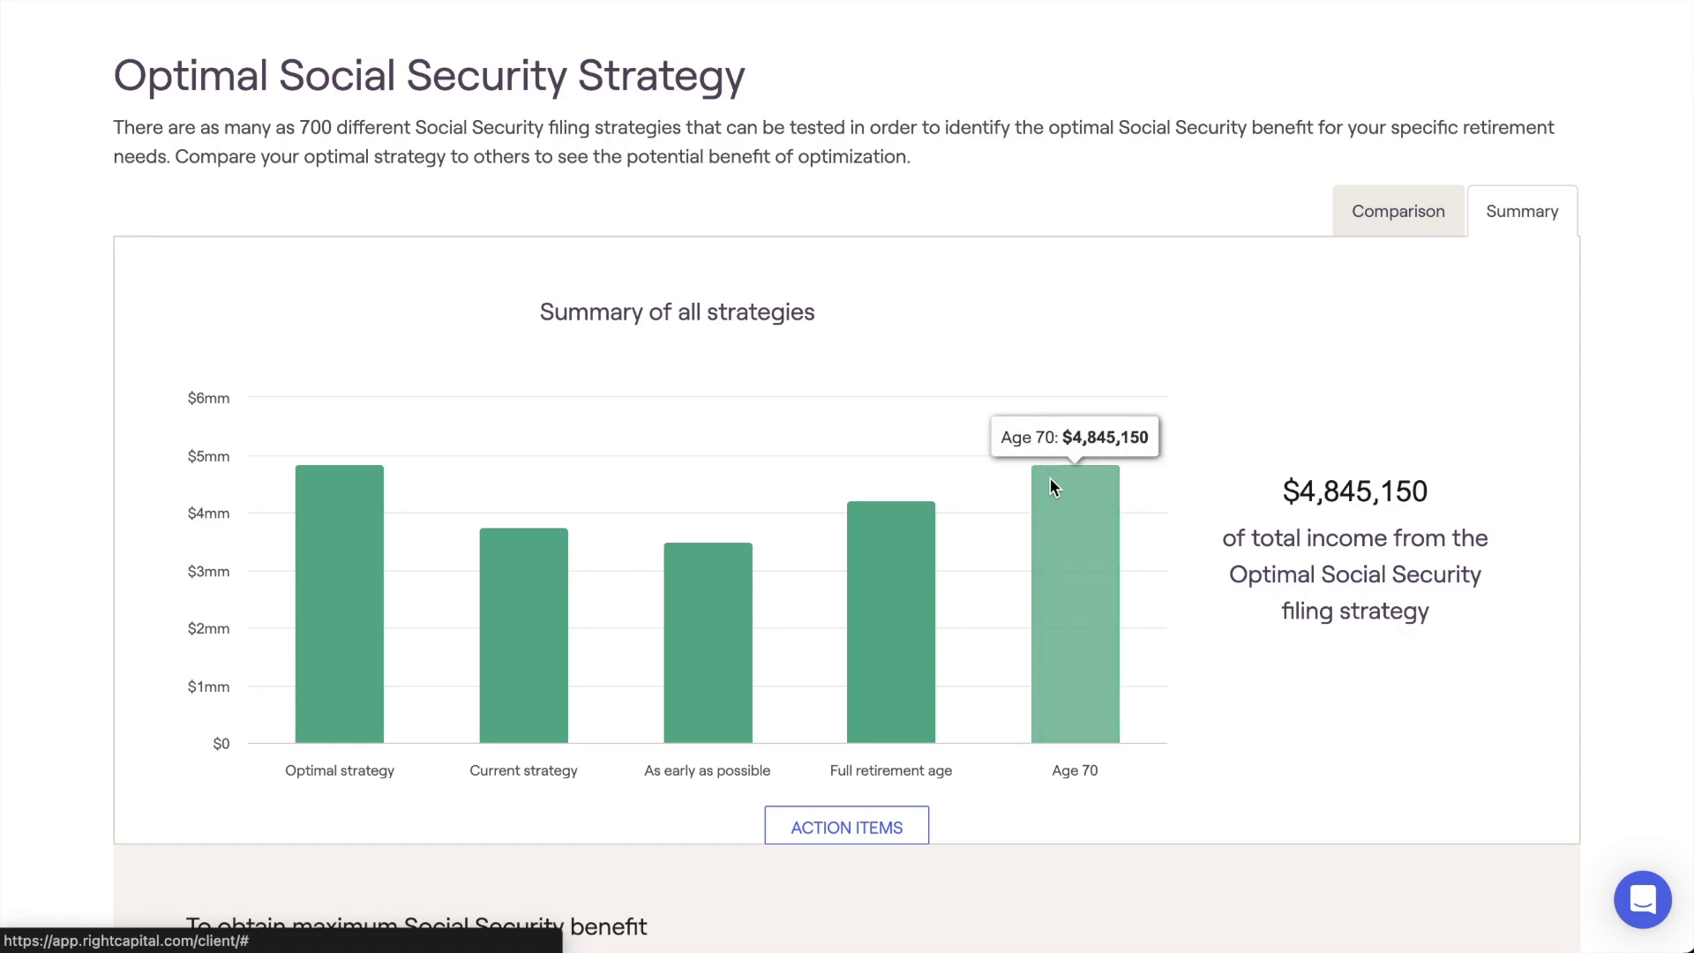
# Step: Read each strategy's total income, e.g. Full retirement age $4,218,634 versus Optimal $4,845,150
pyautogui.moveTo(886, 555)
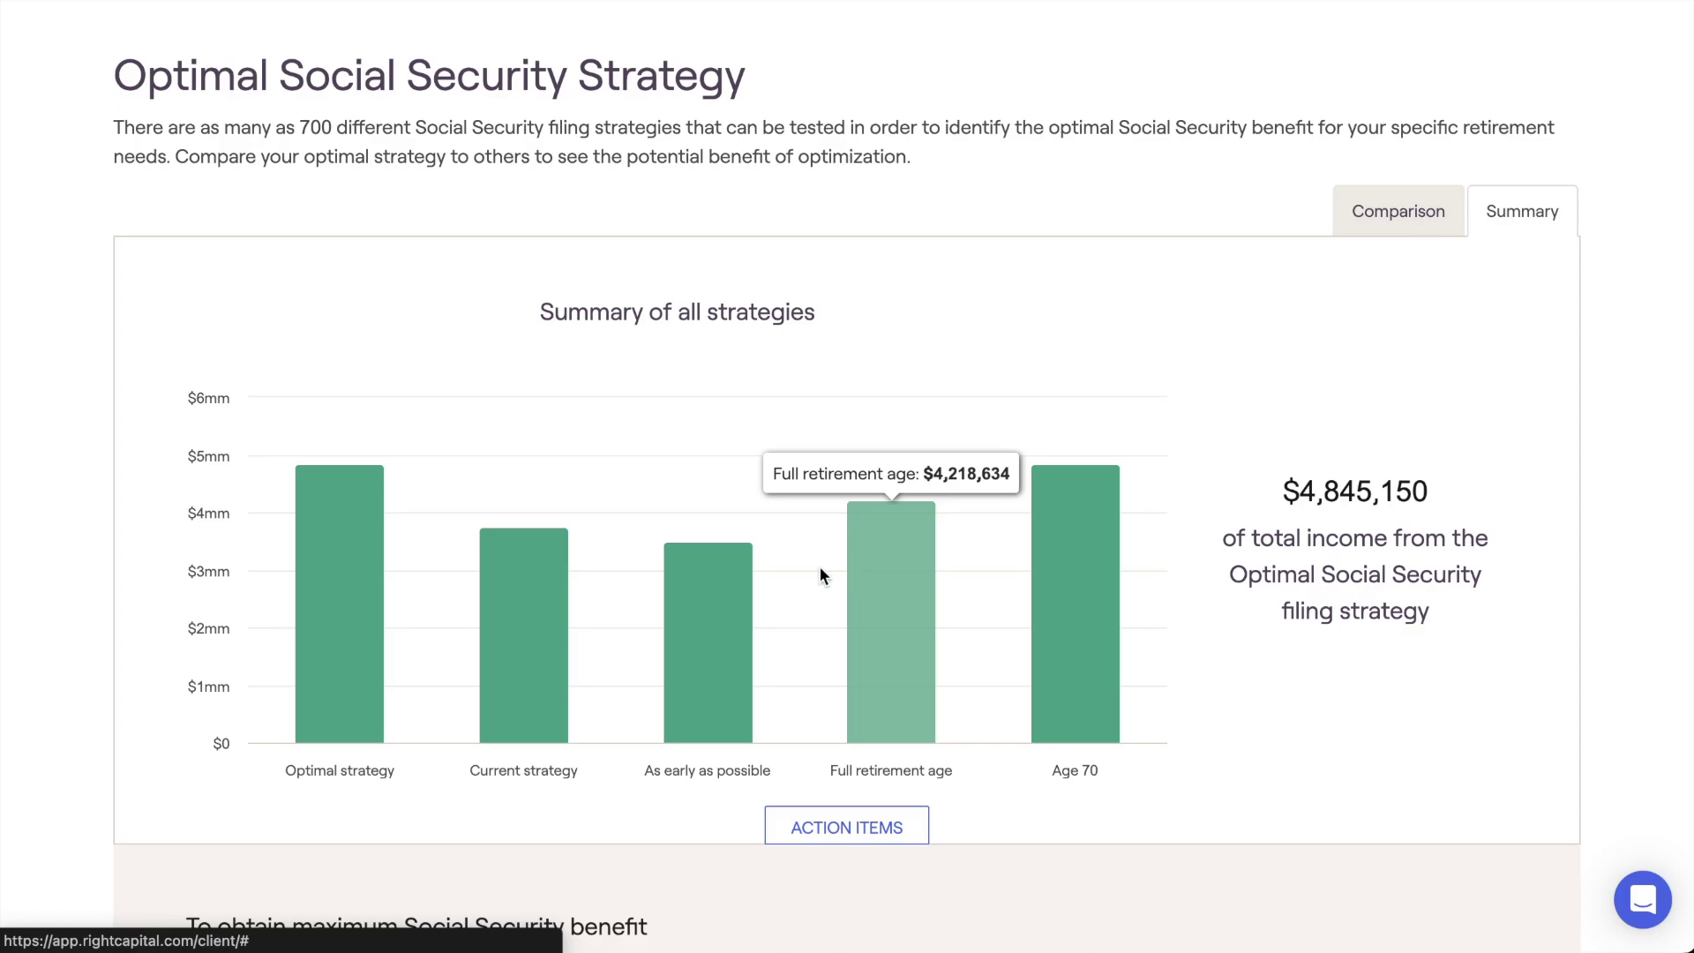
pyautogui.moveTo(706, 607)
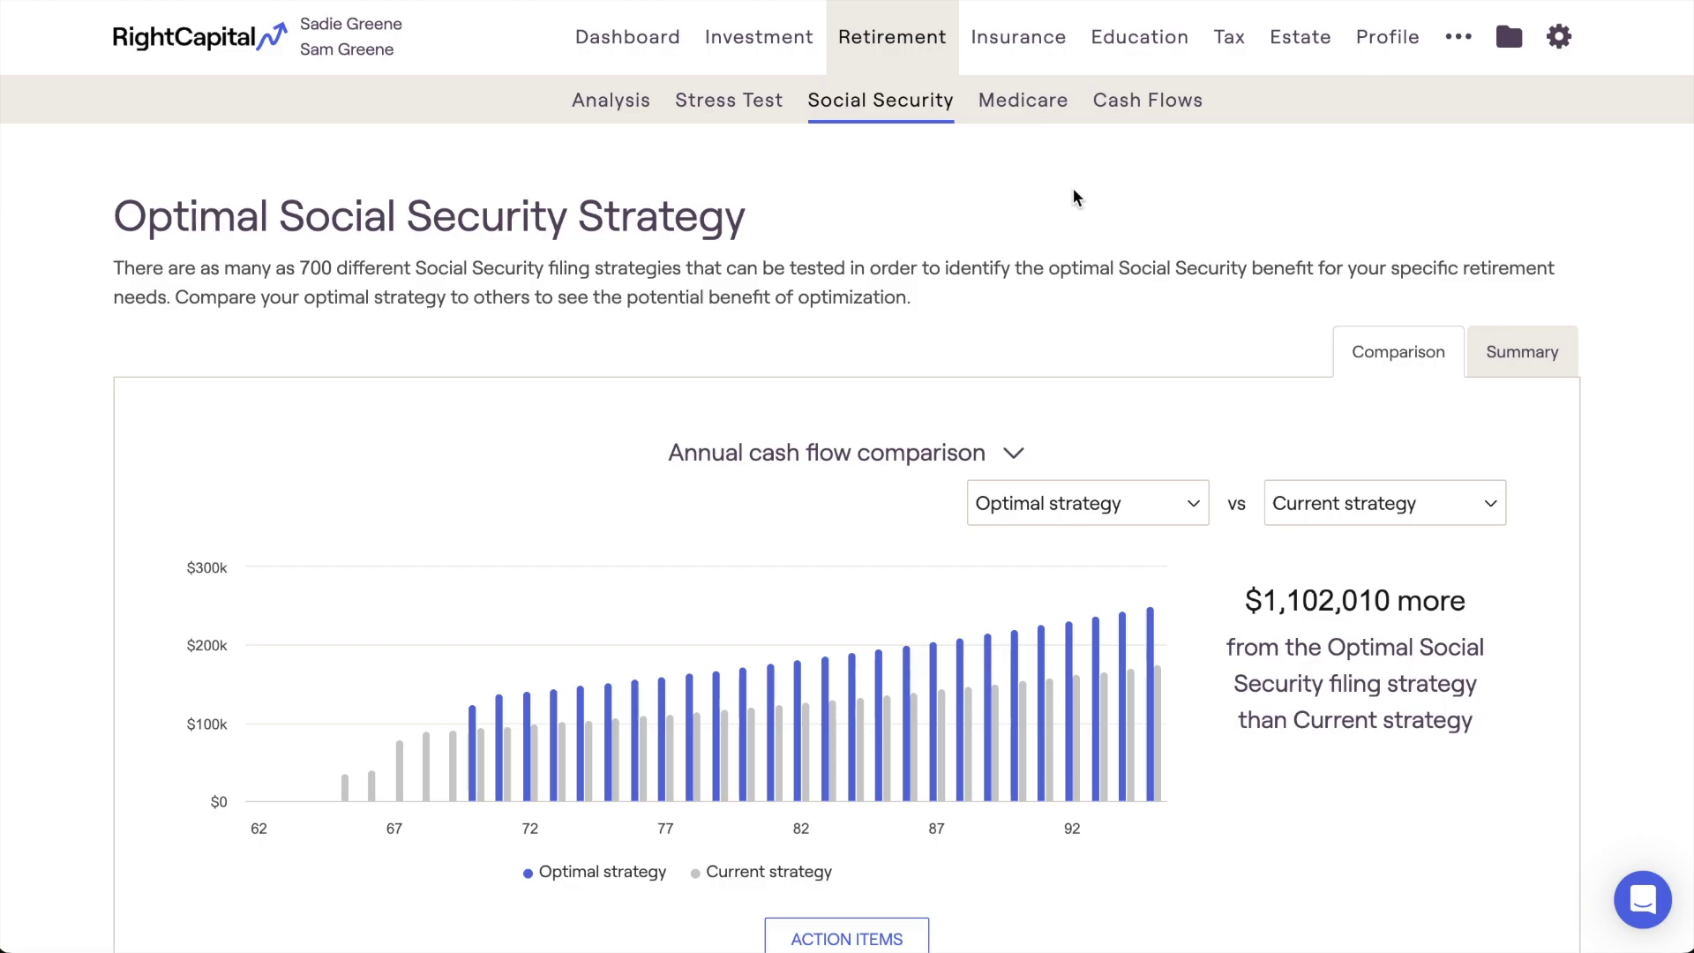
# Step: In Settings > Other Assumptions, find the optimization discount rate and try General inflation
pyautogui.moveTo(1558, 42)
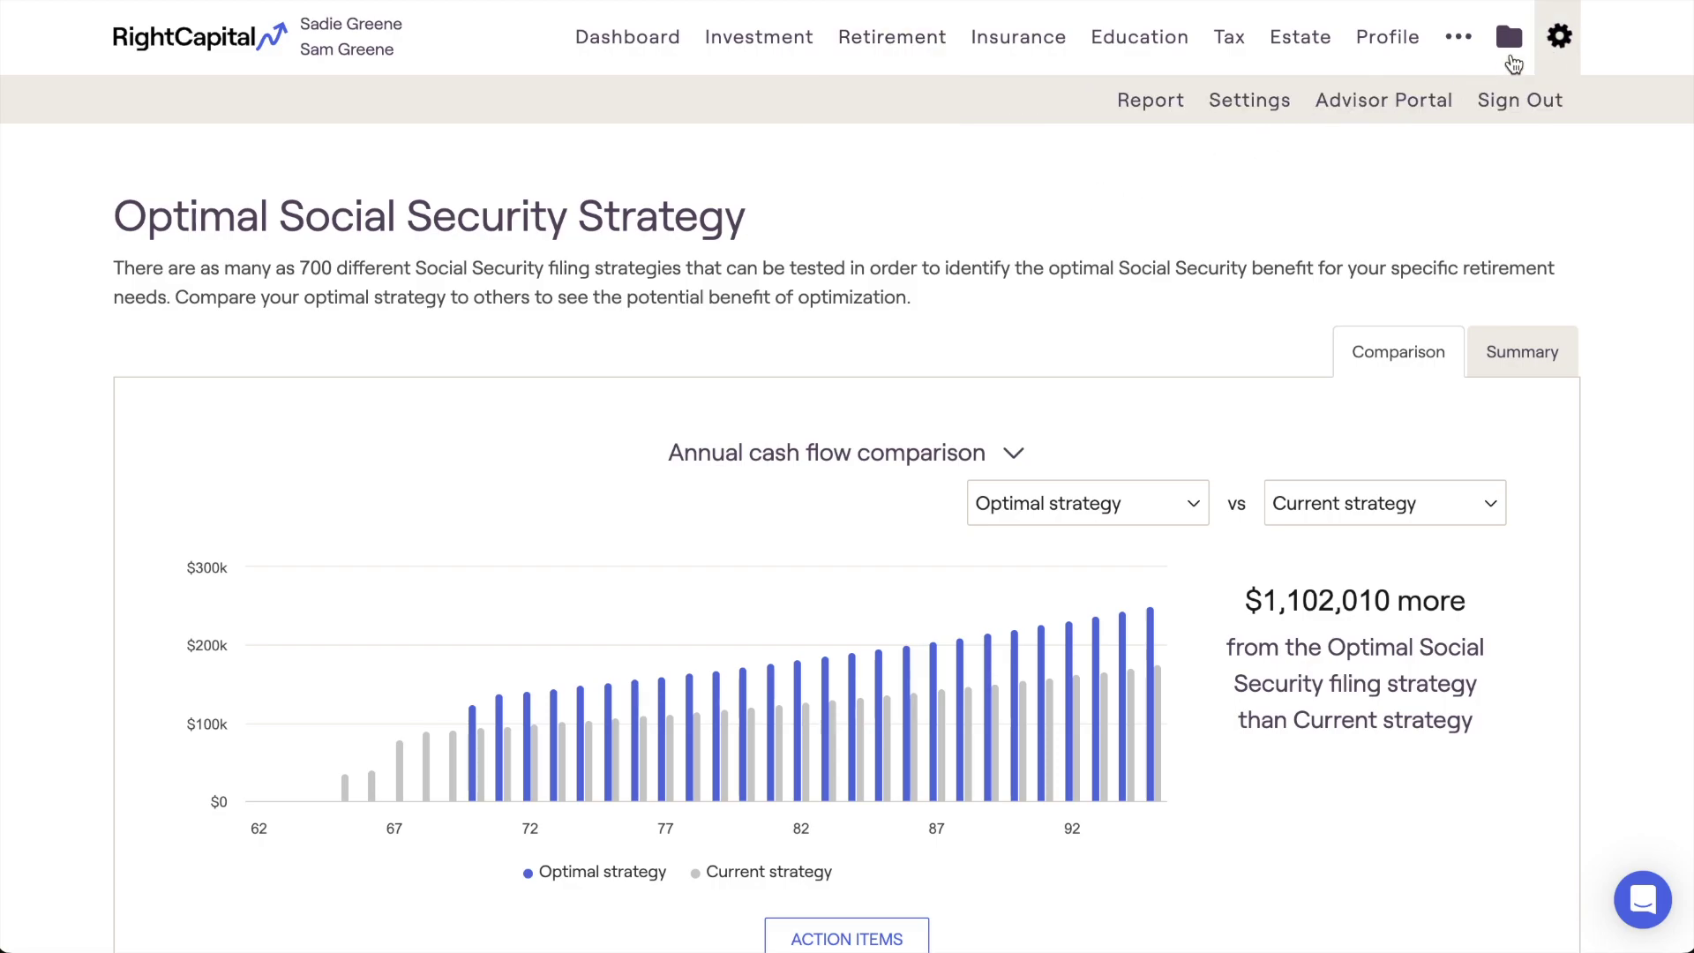
pyautogui.click(1281, 99)
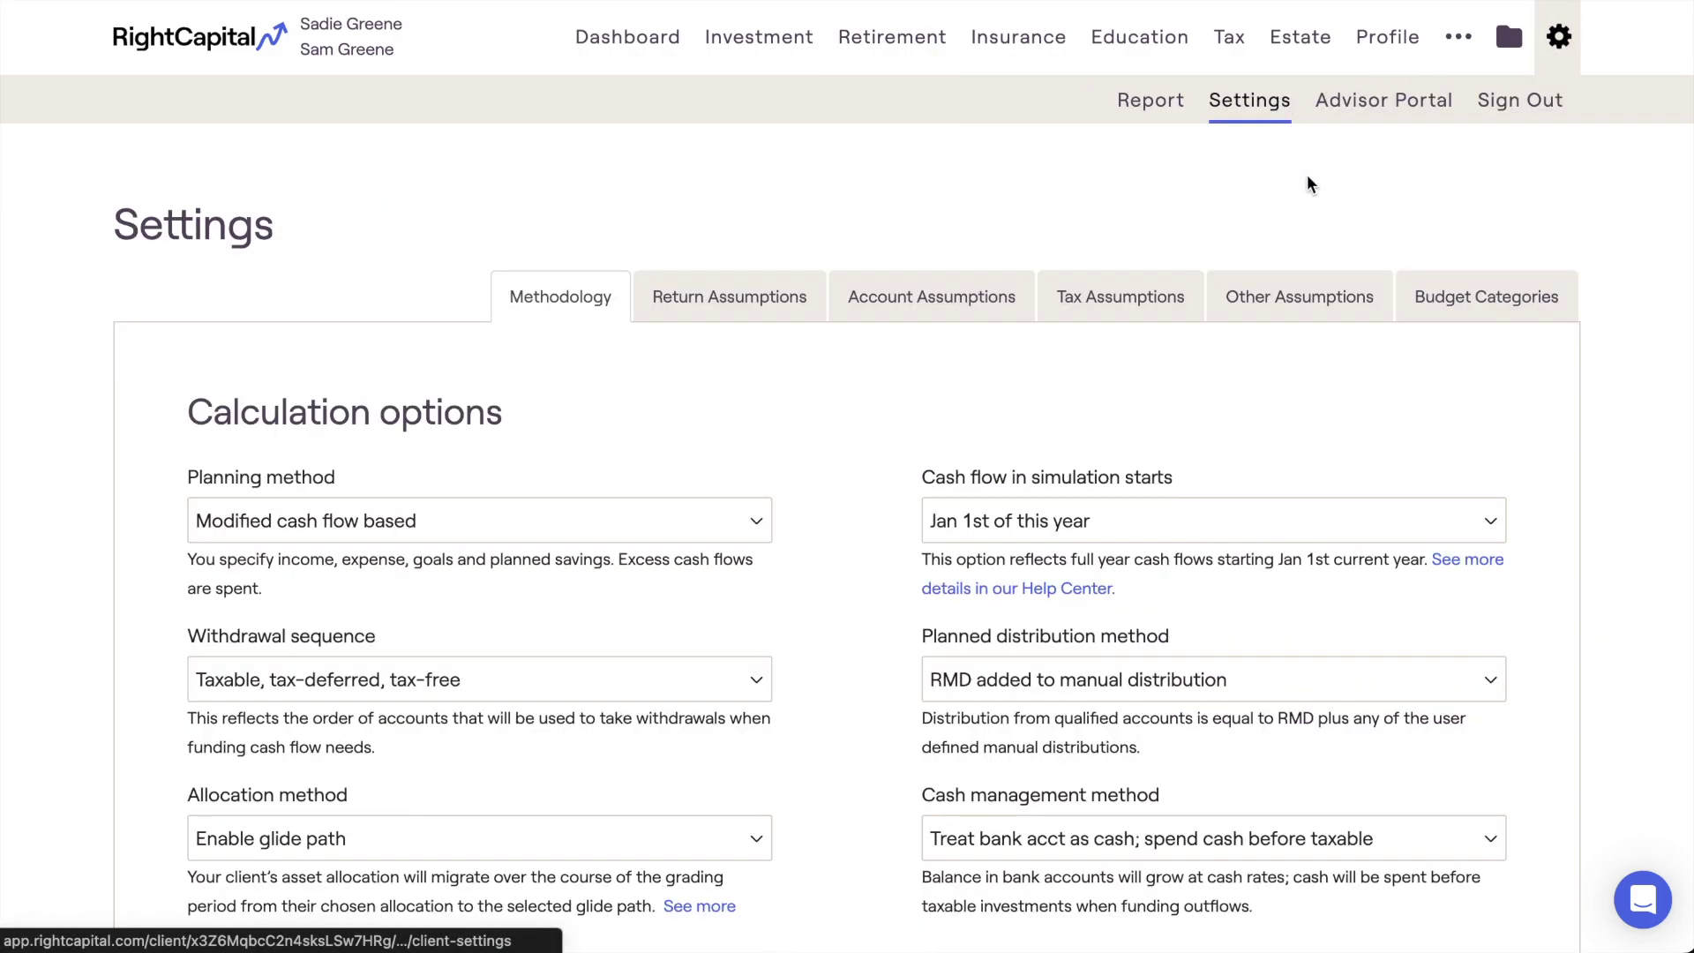
pyautogui.click(1352, 300)
pyautogui.scroll(-5, 1352, 300)
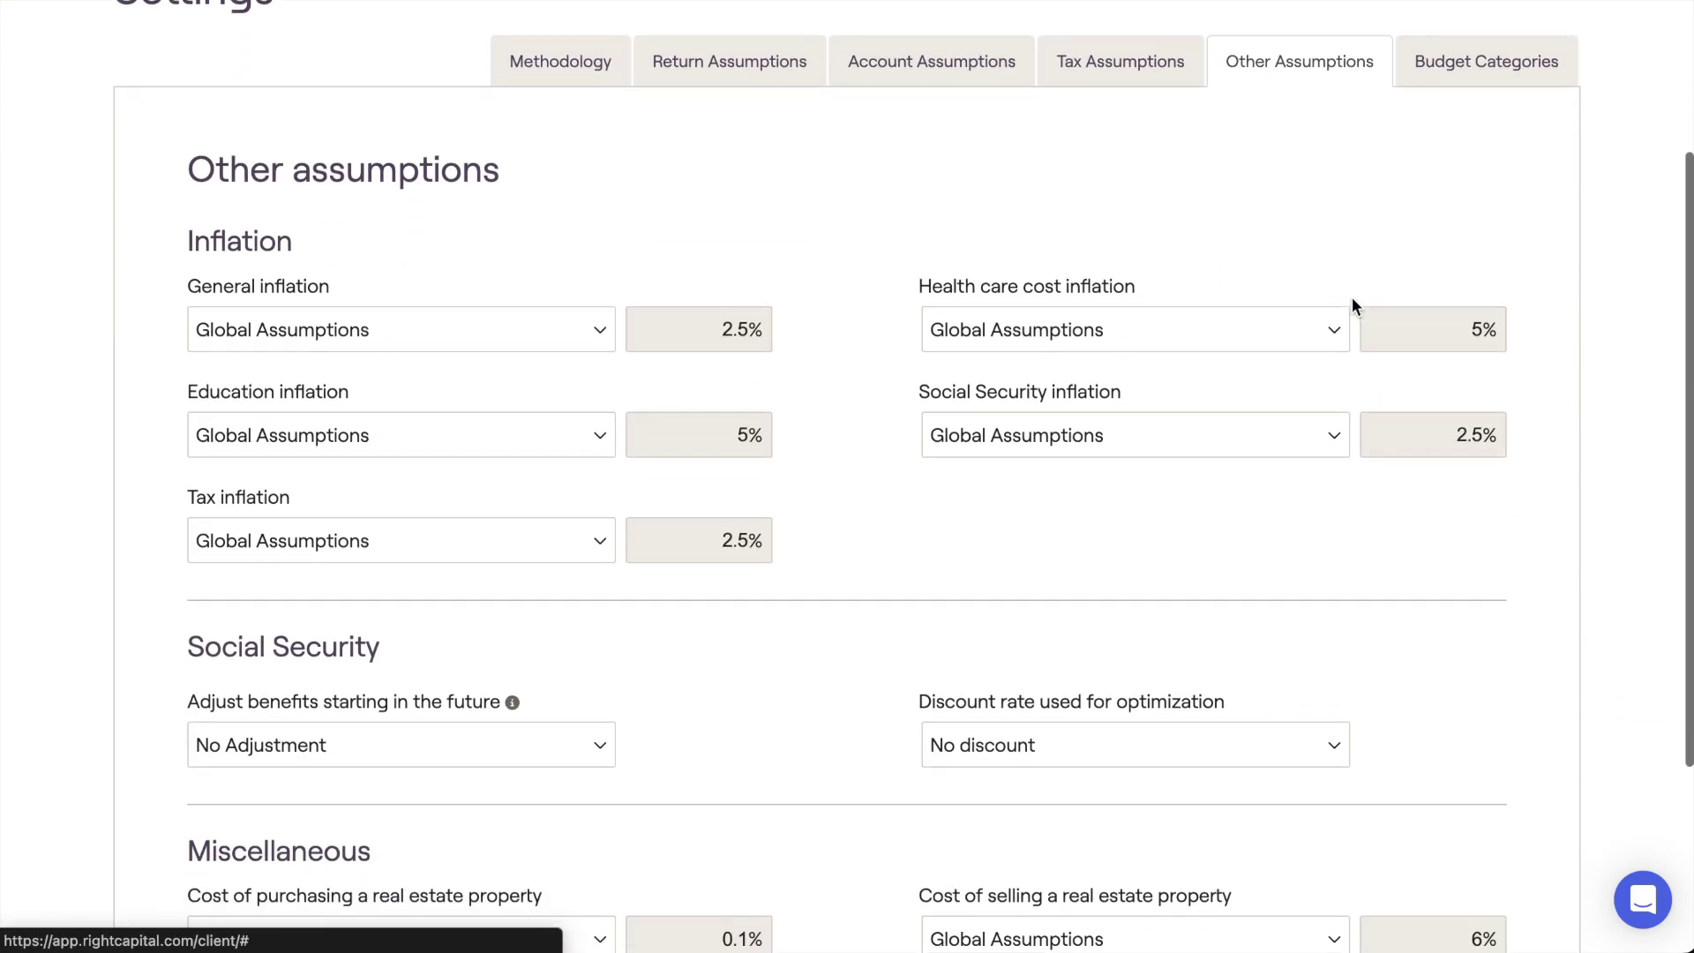
pyautogui.moveTo(1235, 524); pyautogui.dragTo(861, 528)
pyautogui.click(861, 532)
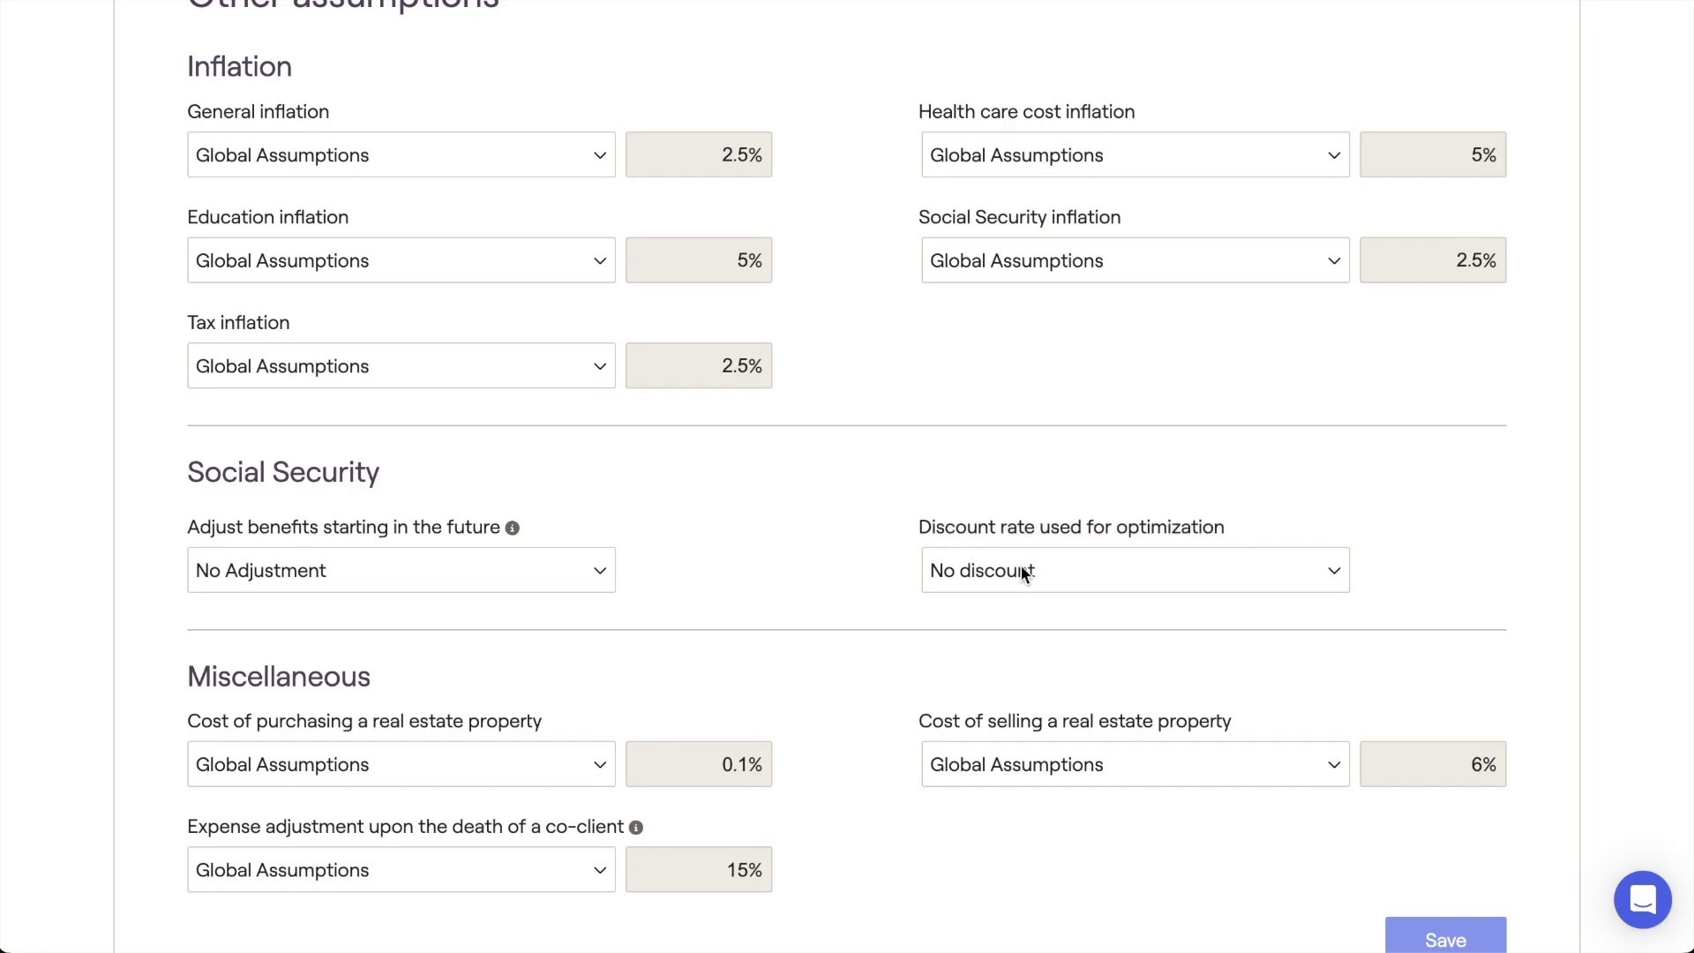
pyautogui.click(1067, 586)
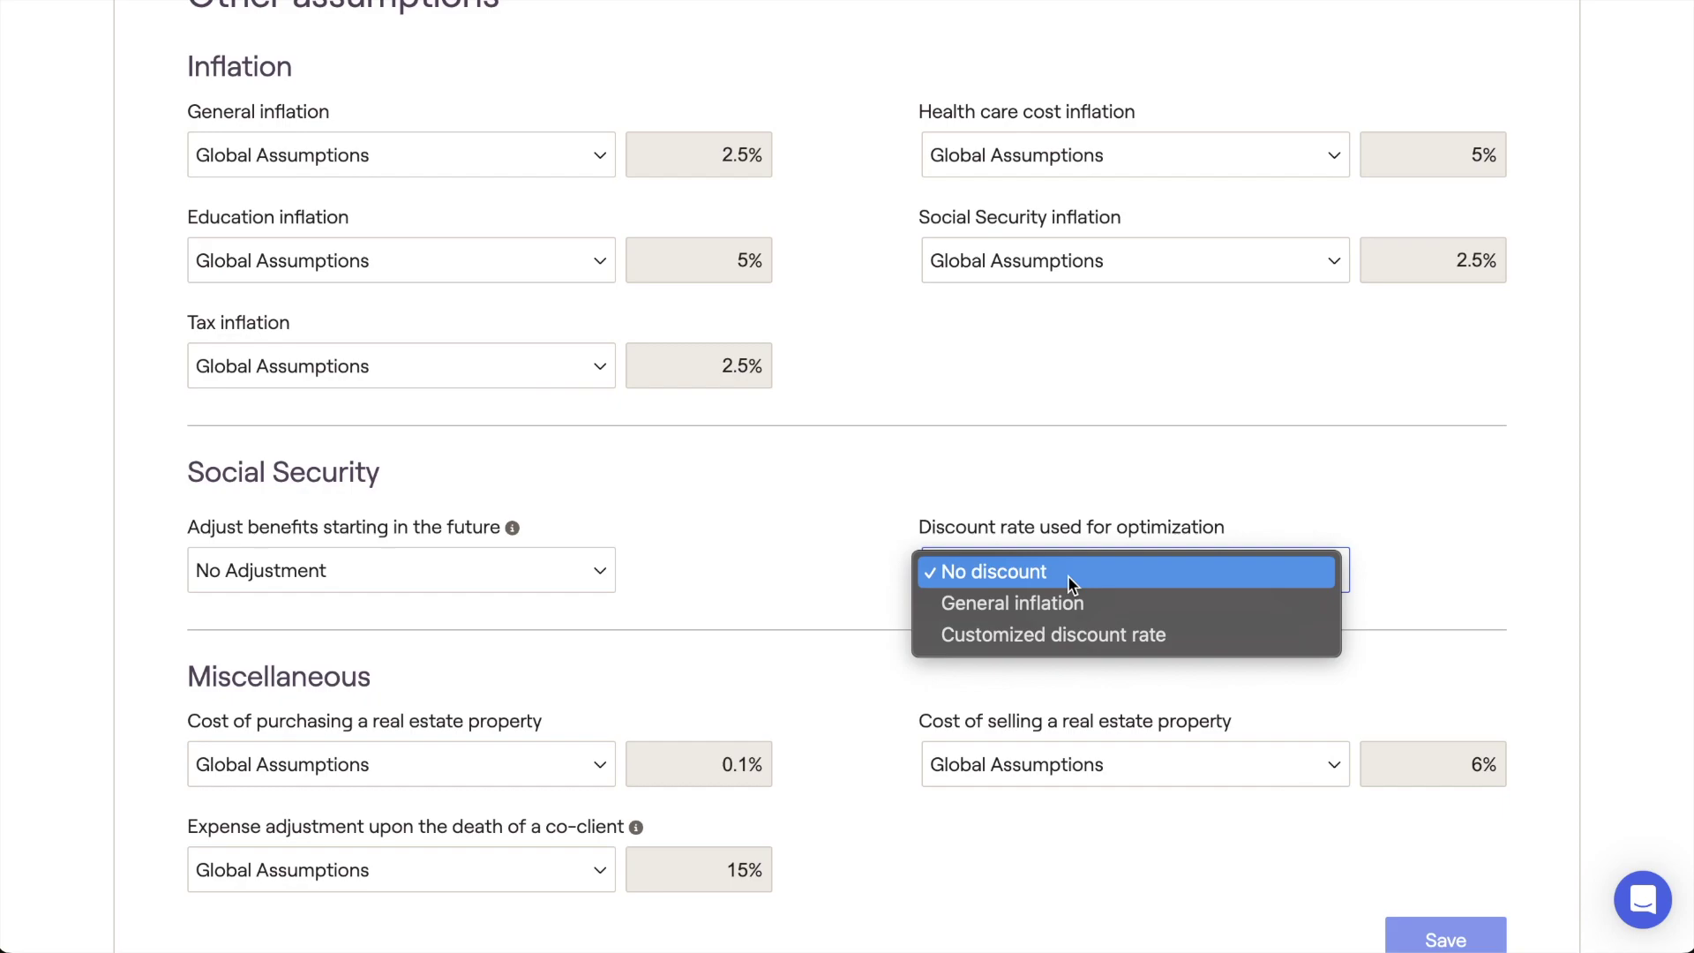
pyautogui.click(1115, 603)
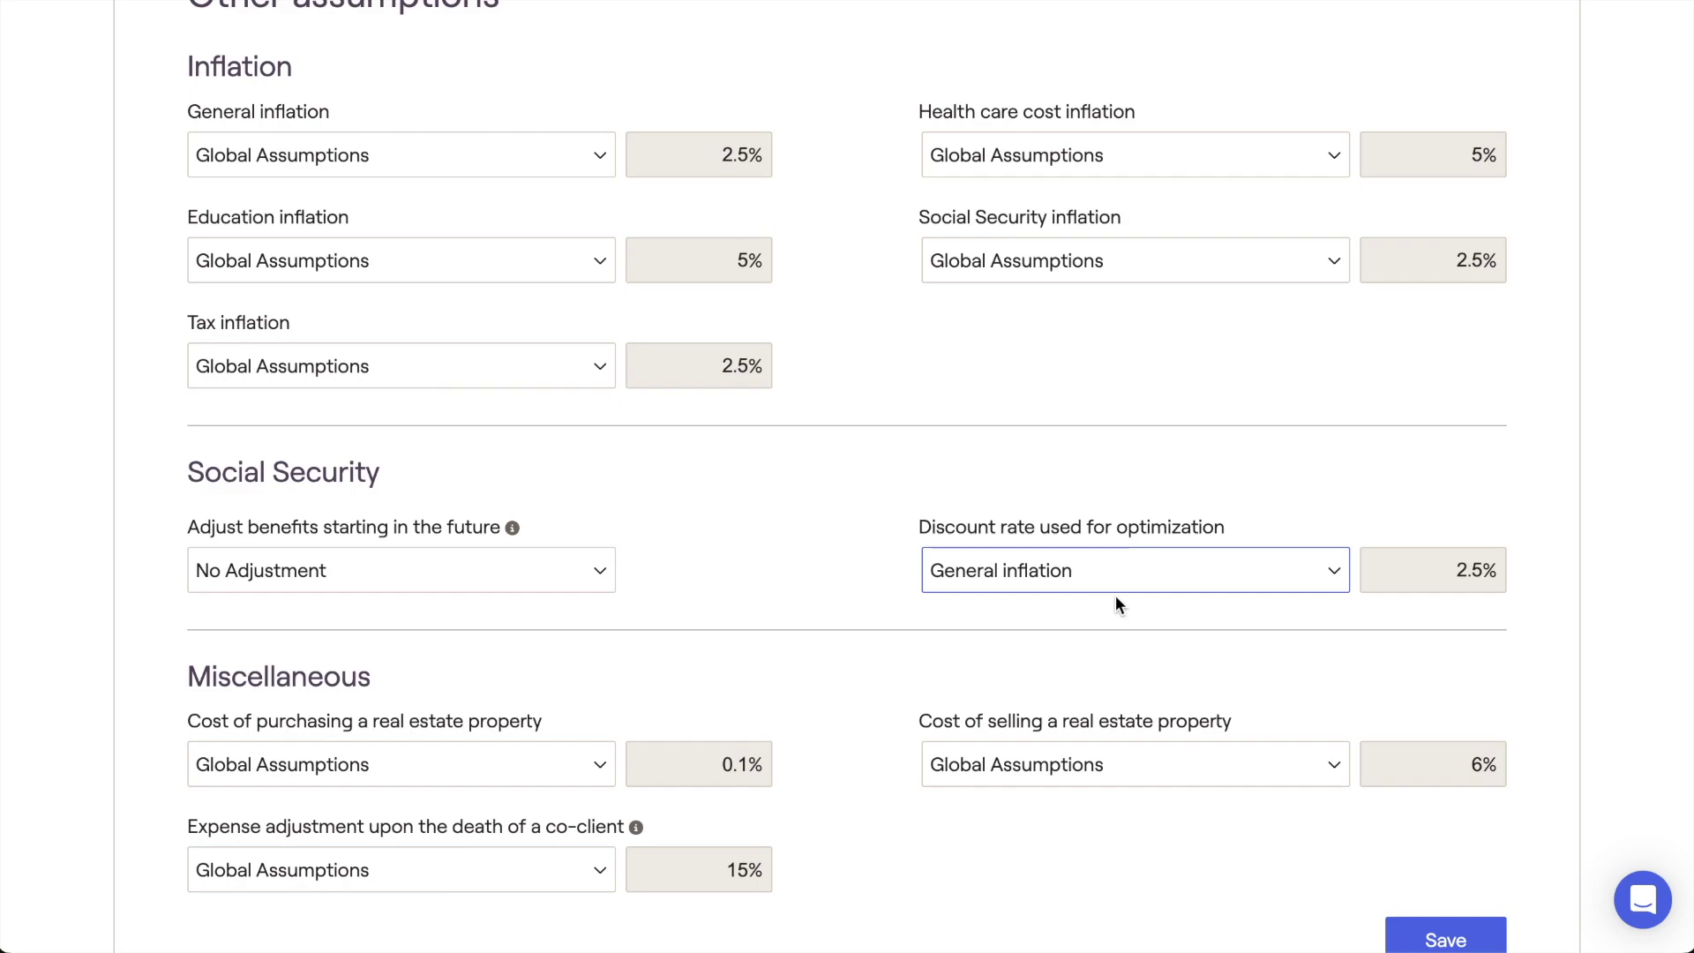
# Step: Set a customized optimization discount rate of 8%, replacing 2.5%, and save
pyautogui.click(1120, 585)
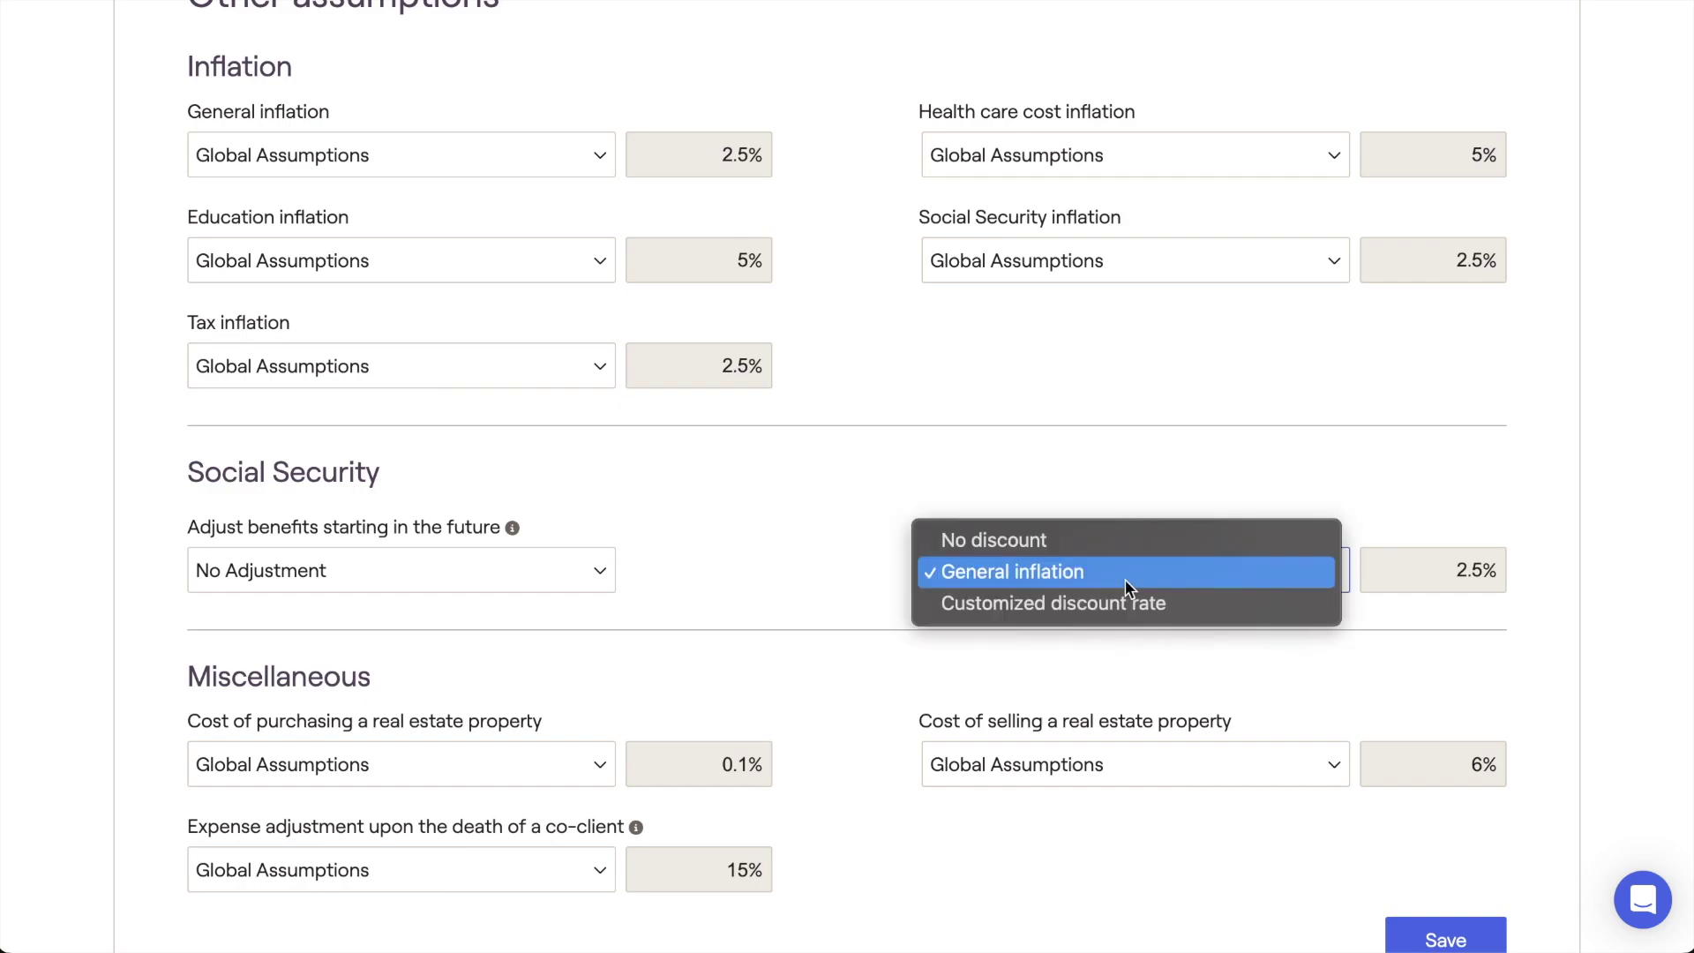
pyautogui.click(1118, 595)
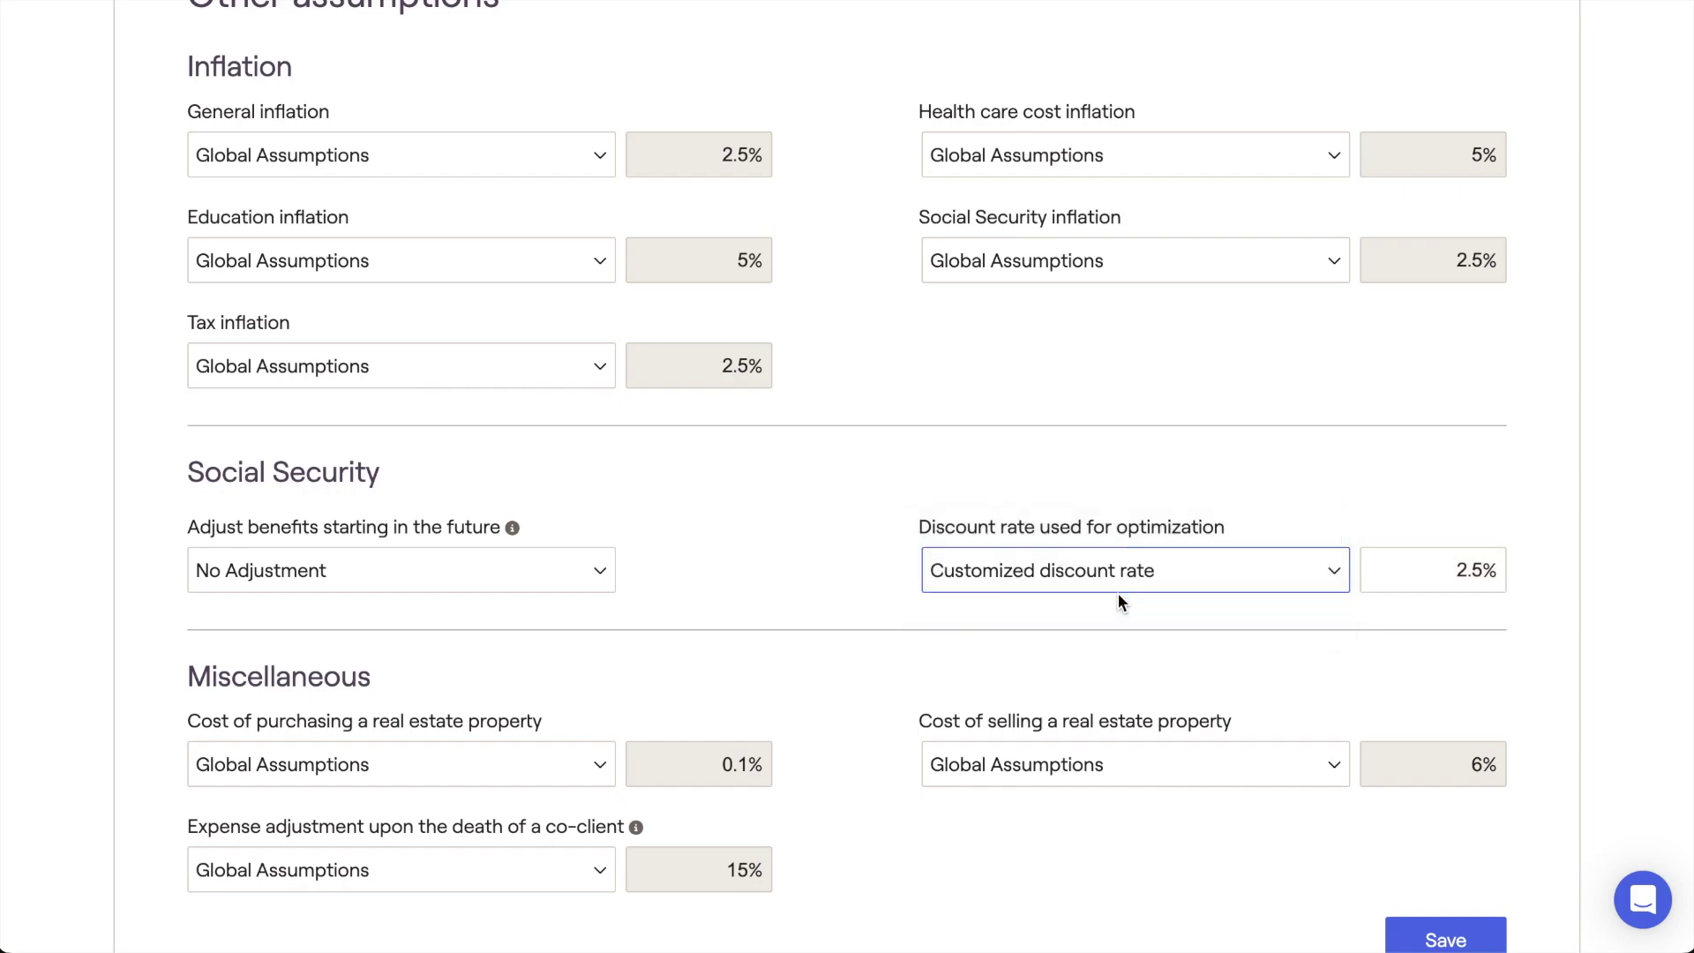
pyautogui.moveTo(1407, 569); pyautogui.dragTo(1503, 572)
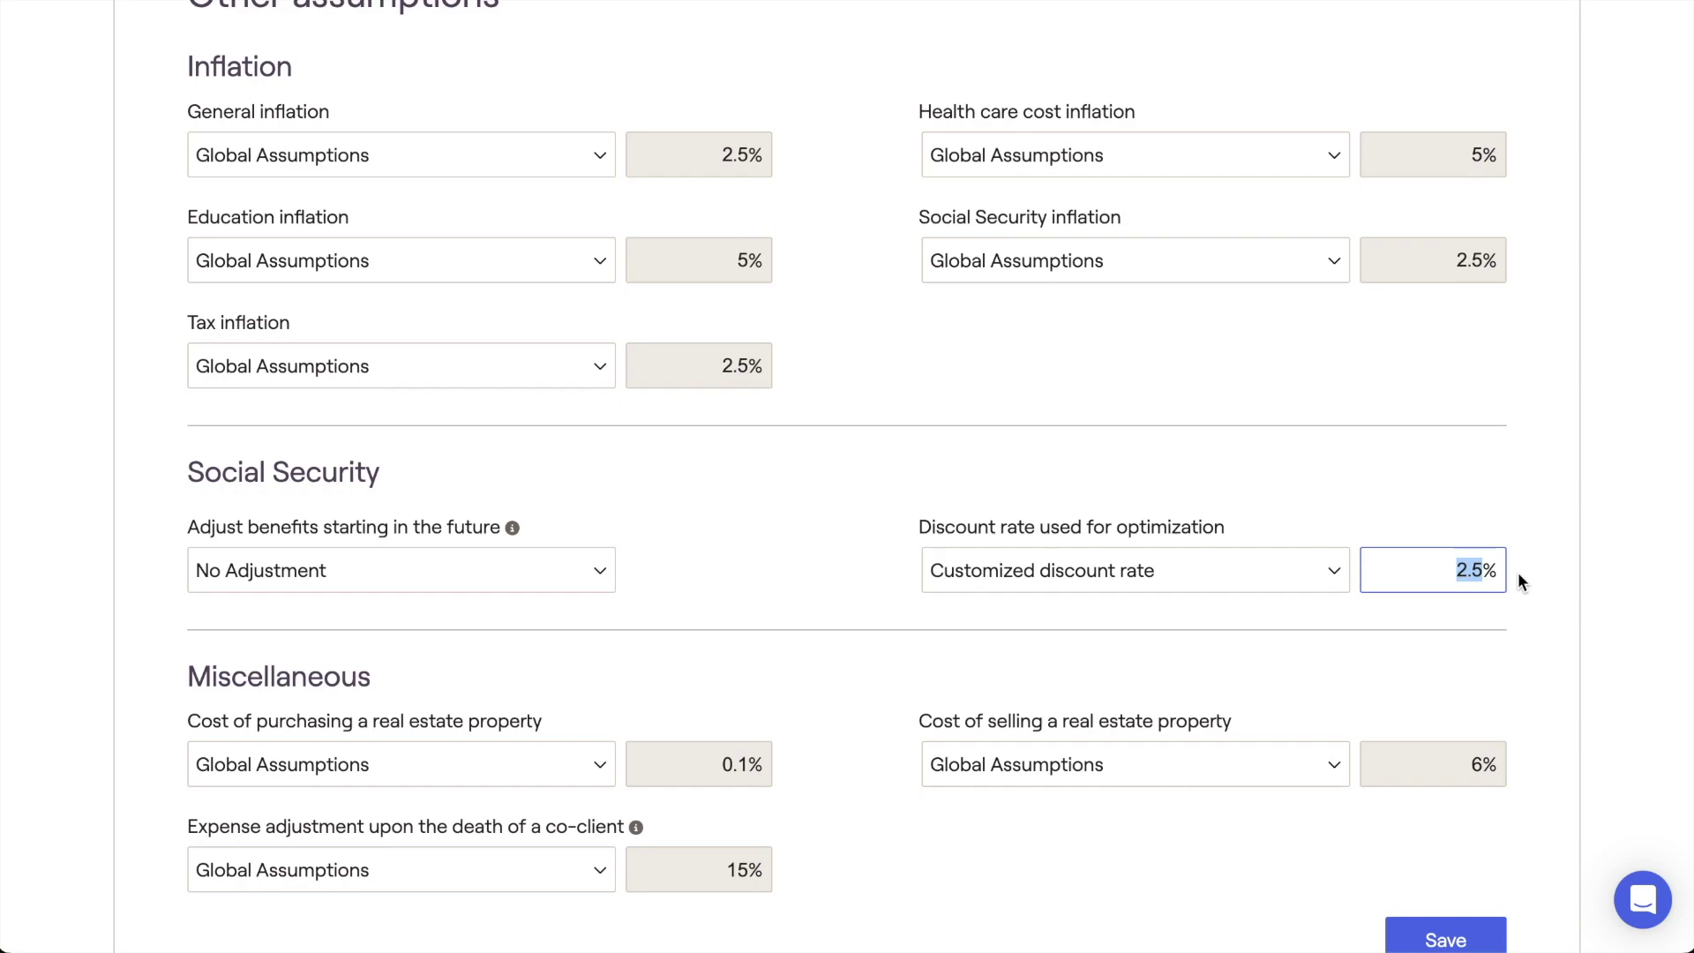
pyautogui.write('8')
pyautogui.click(1518, 574)
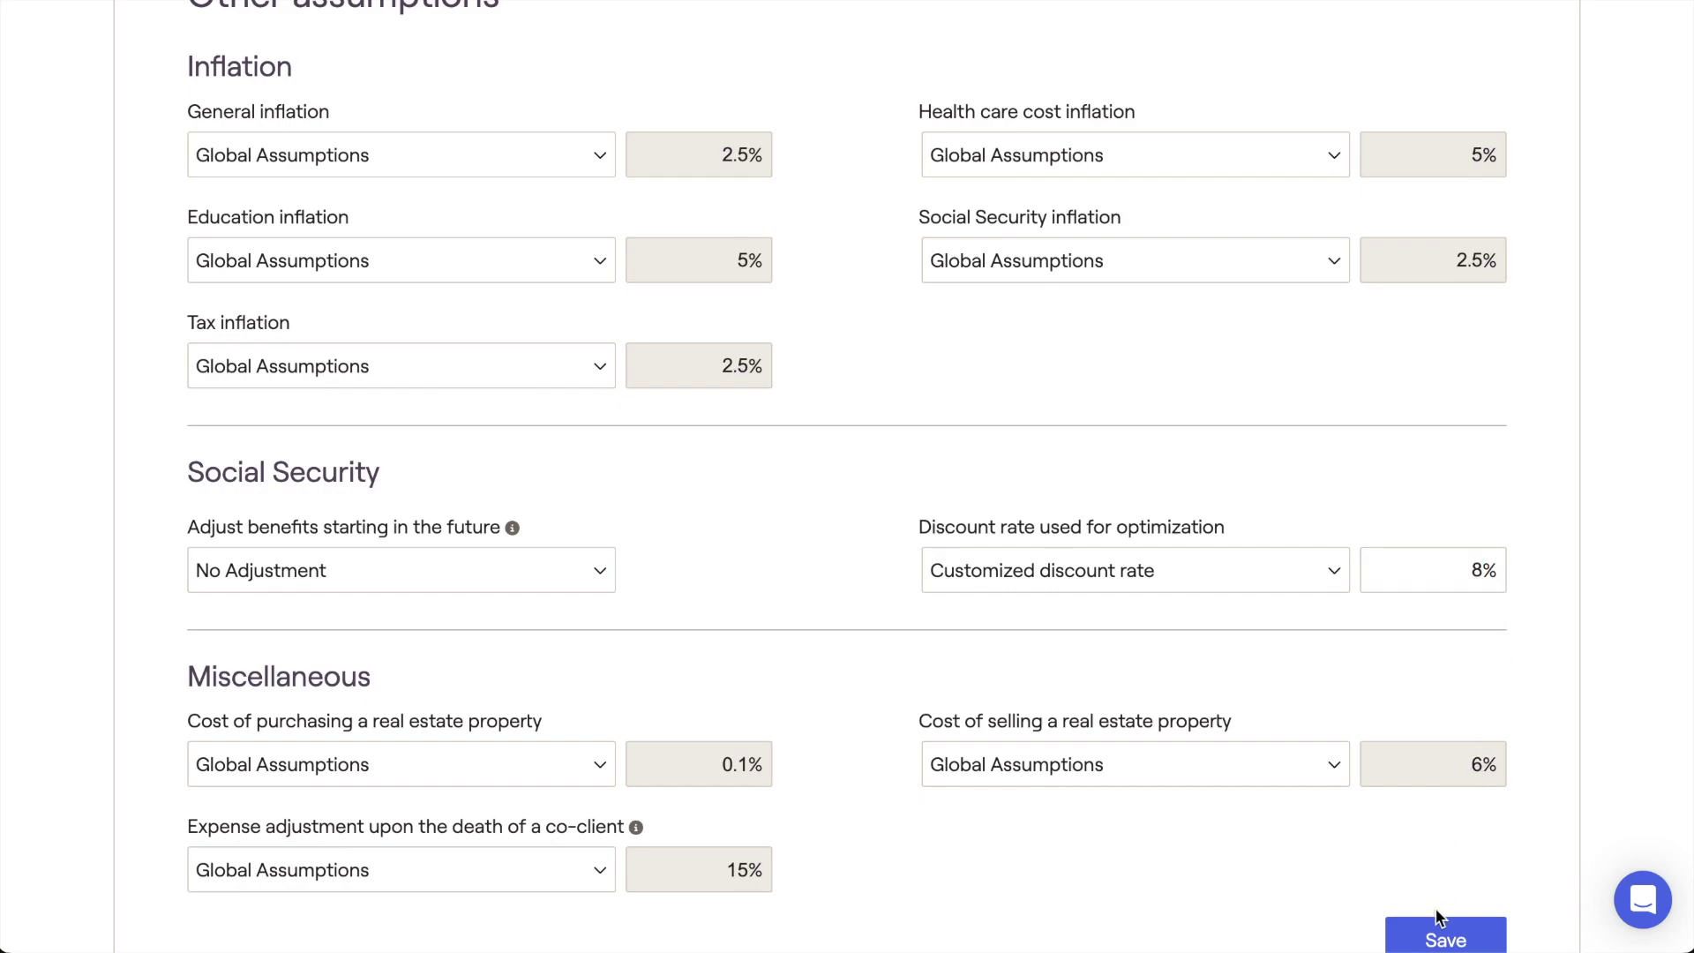
pyautogui.click(1443, 935)
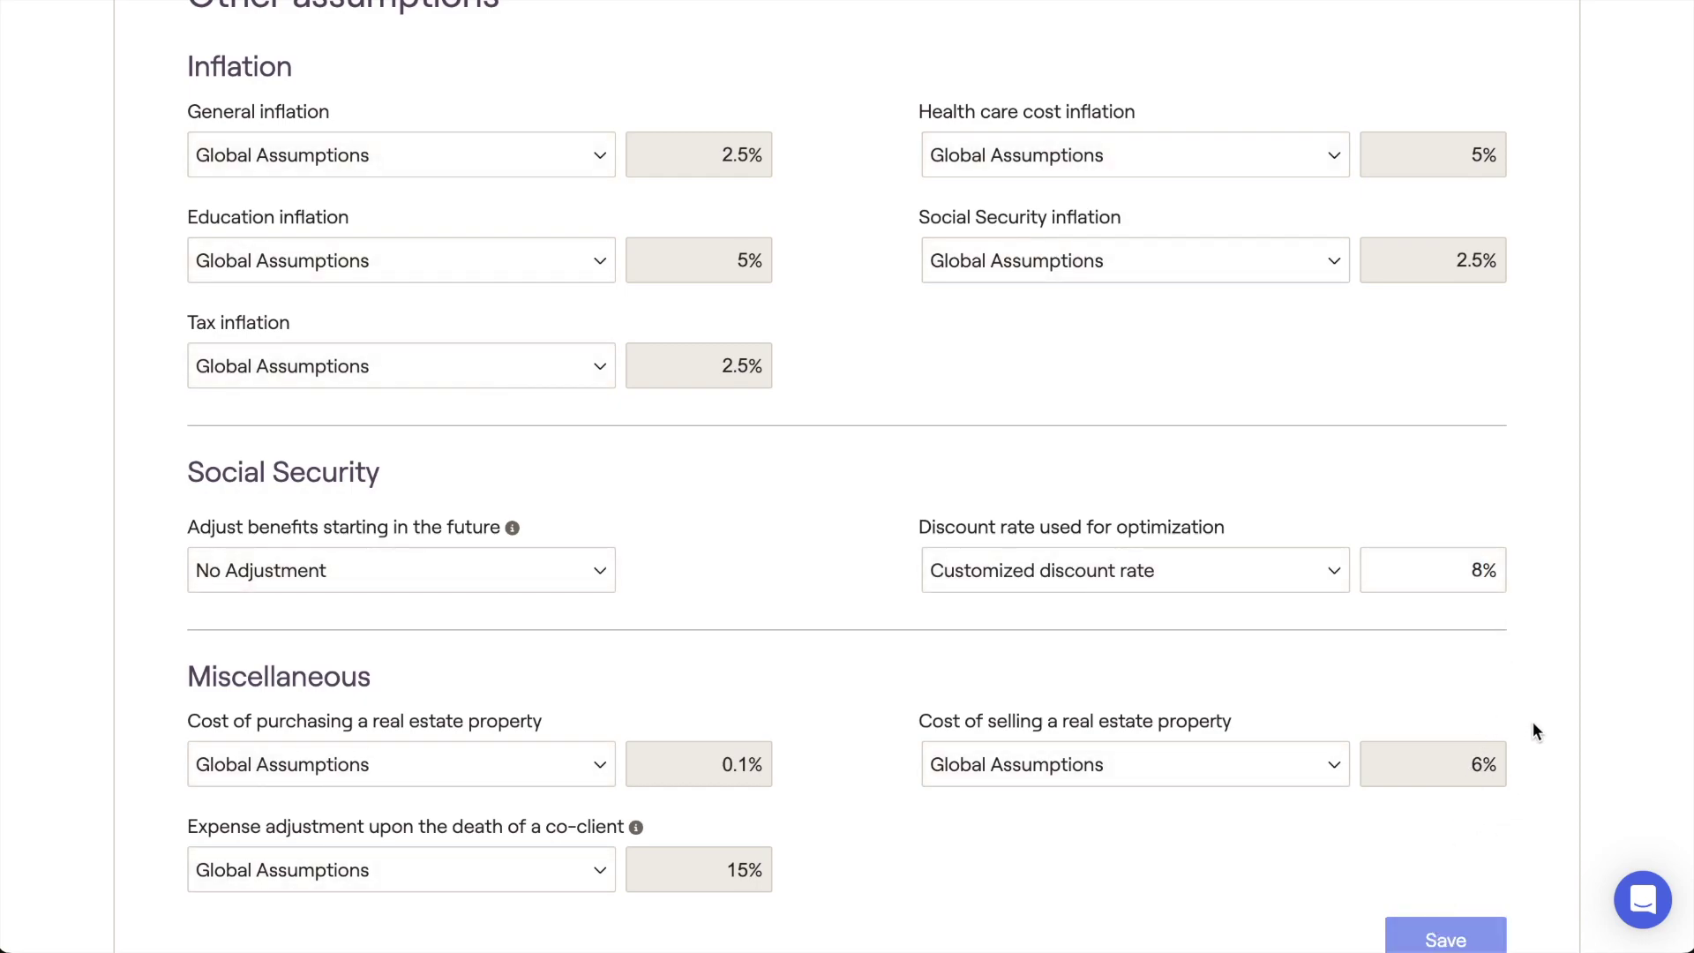
pyautogui.scroll(5, 1534, 729)
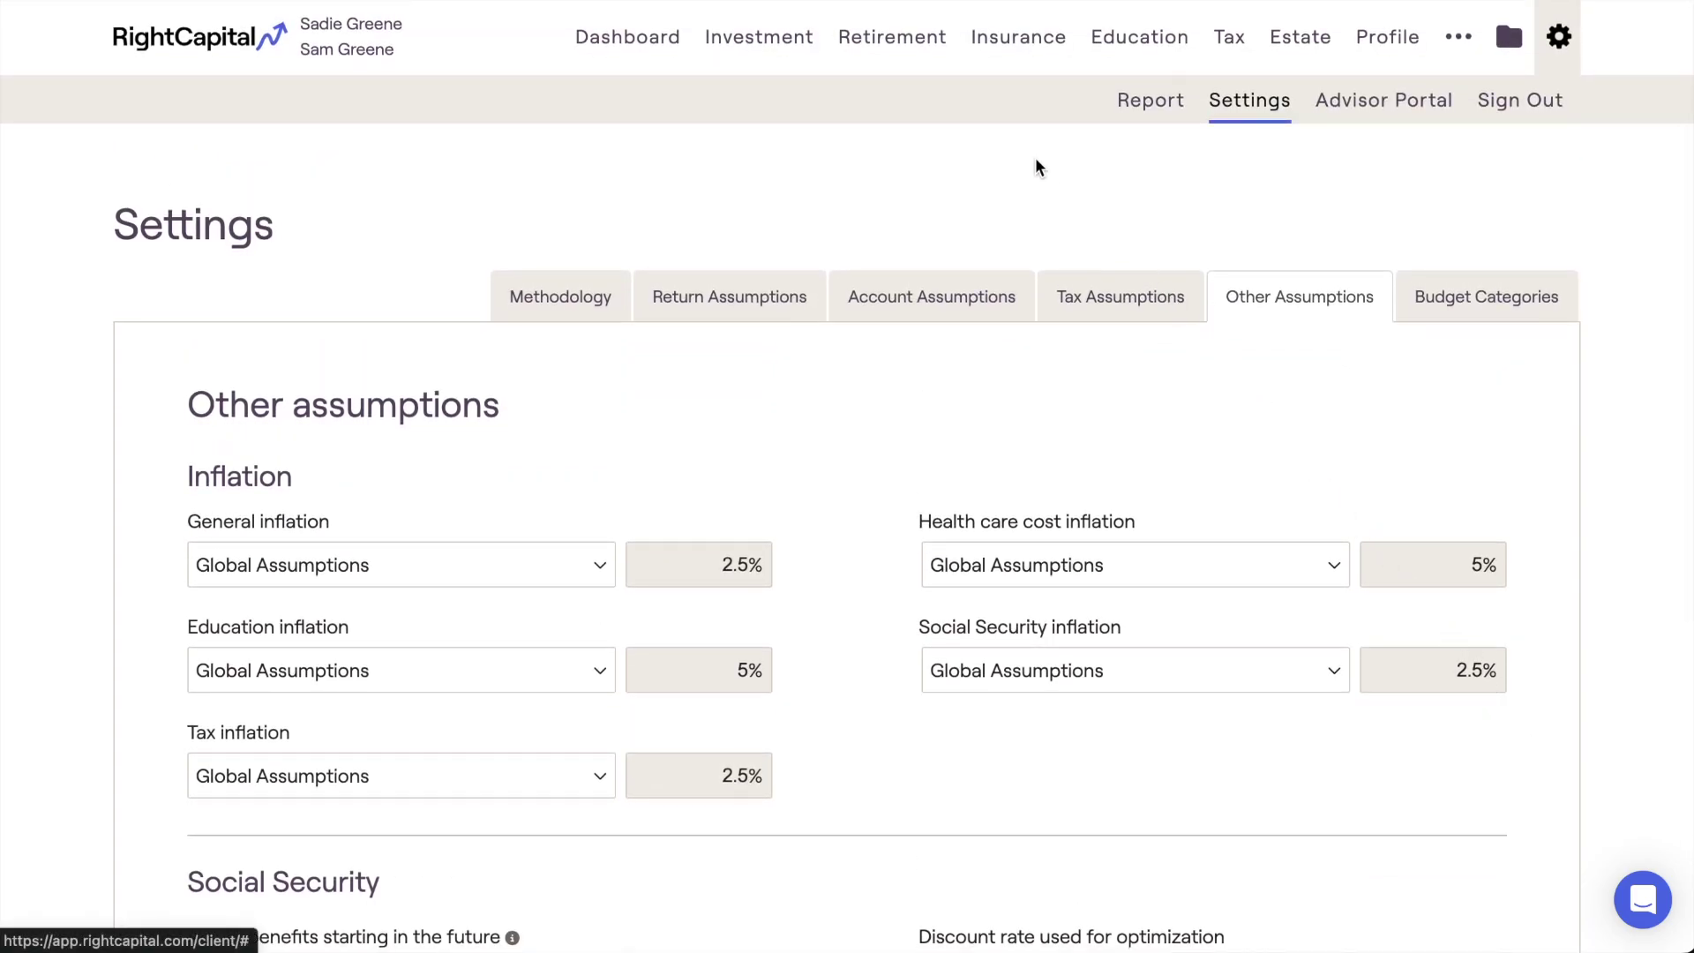
# Step: Show Retirement > Social Security in discounted values, now $49,808 more for optimal filing
pyautogui.click(916, 50)
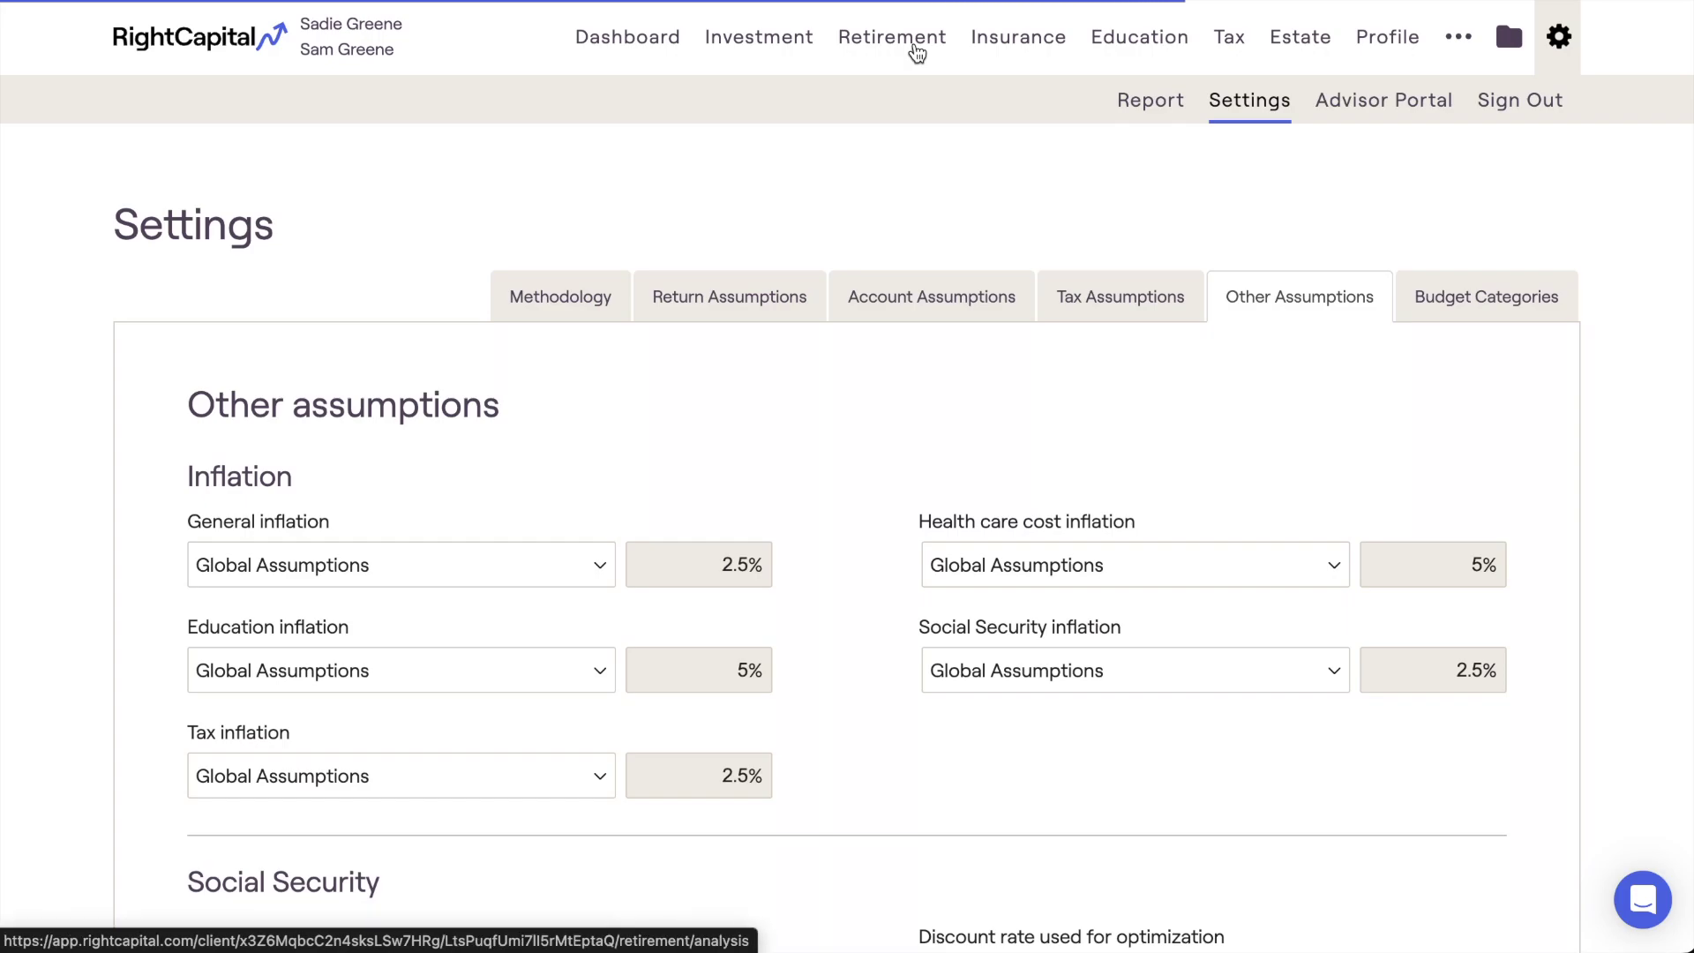
pyautogui.click(897, 99)
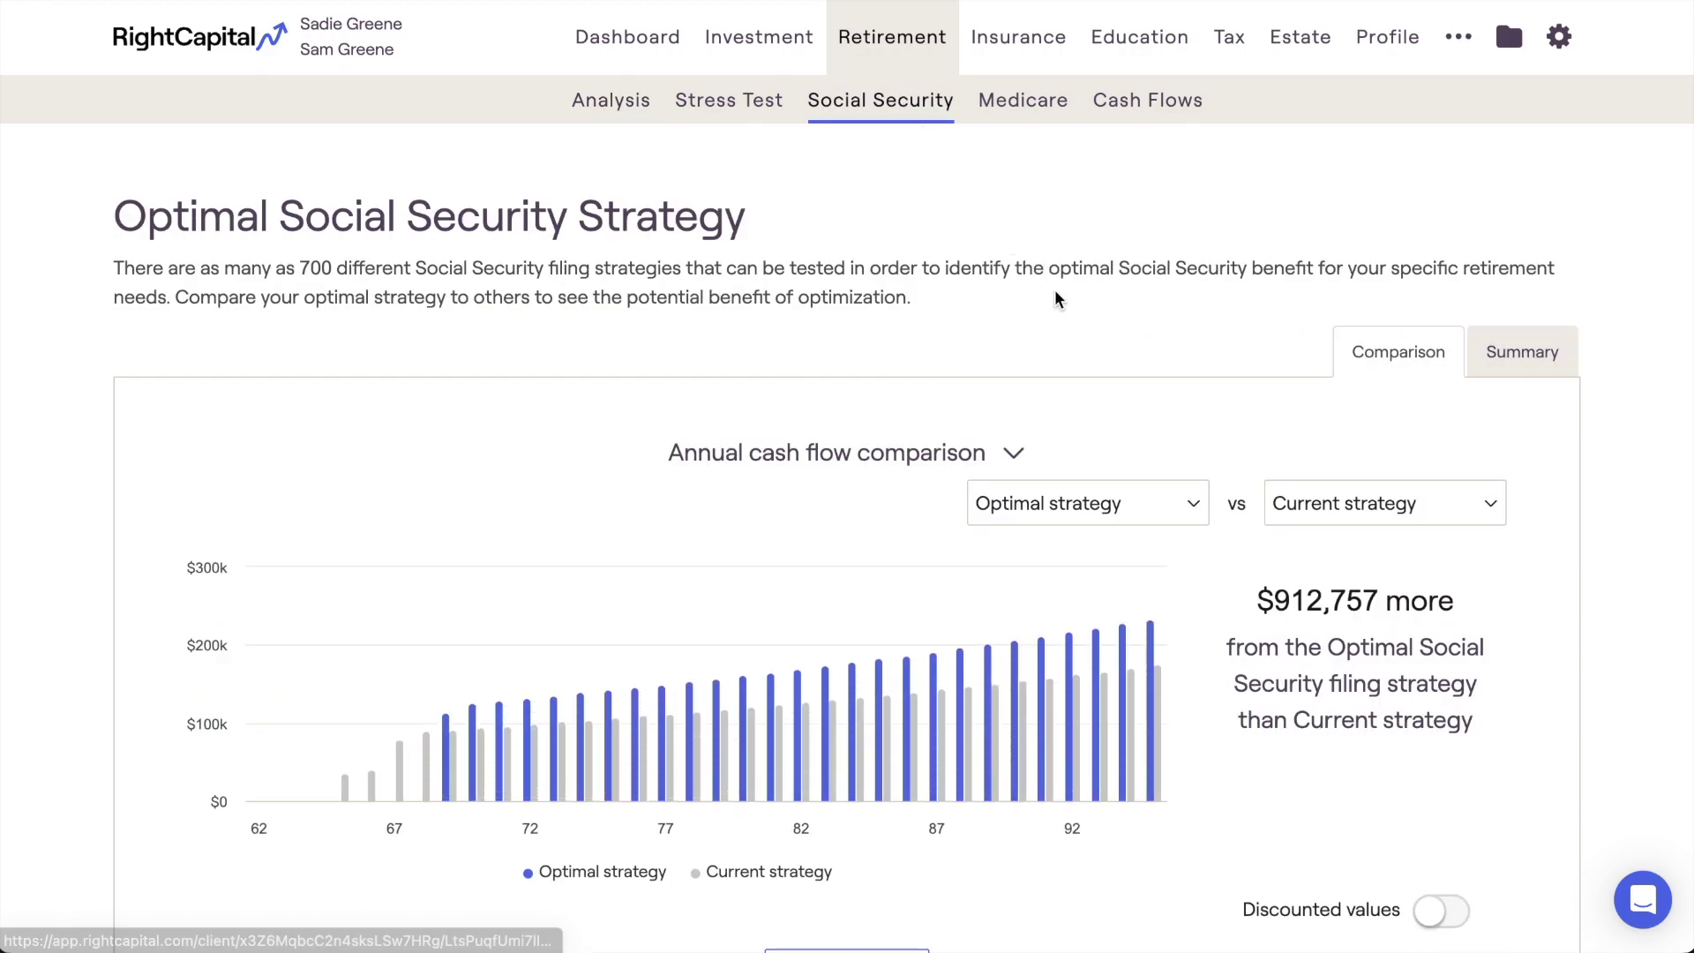
pyautogui.scroll(-1, 1082, 320)
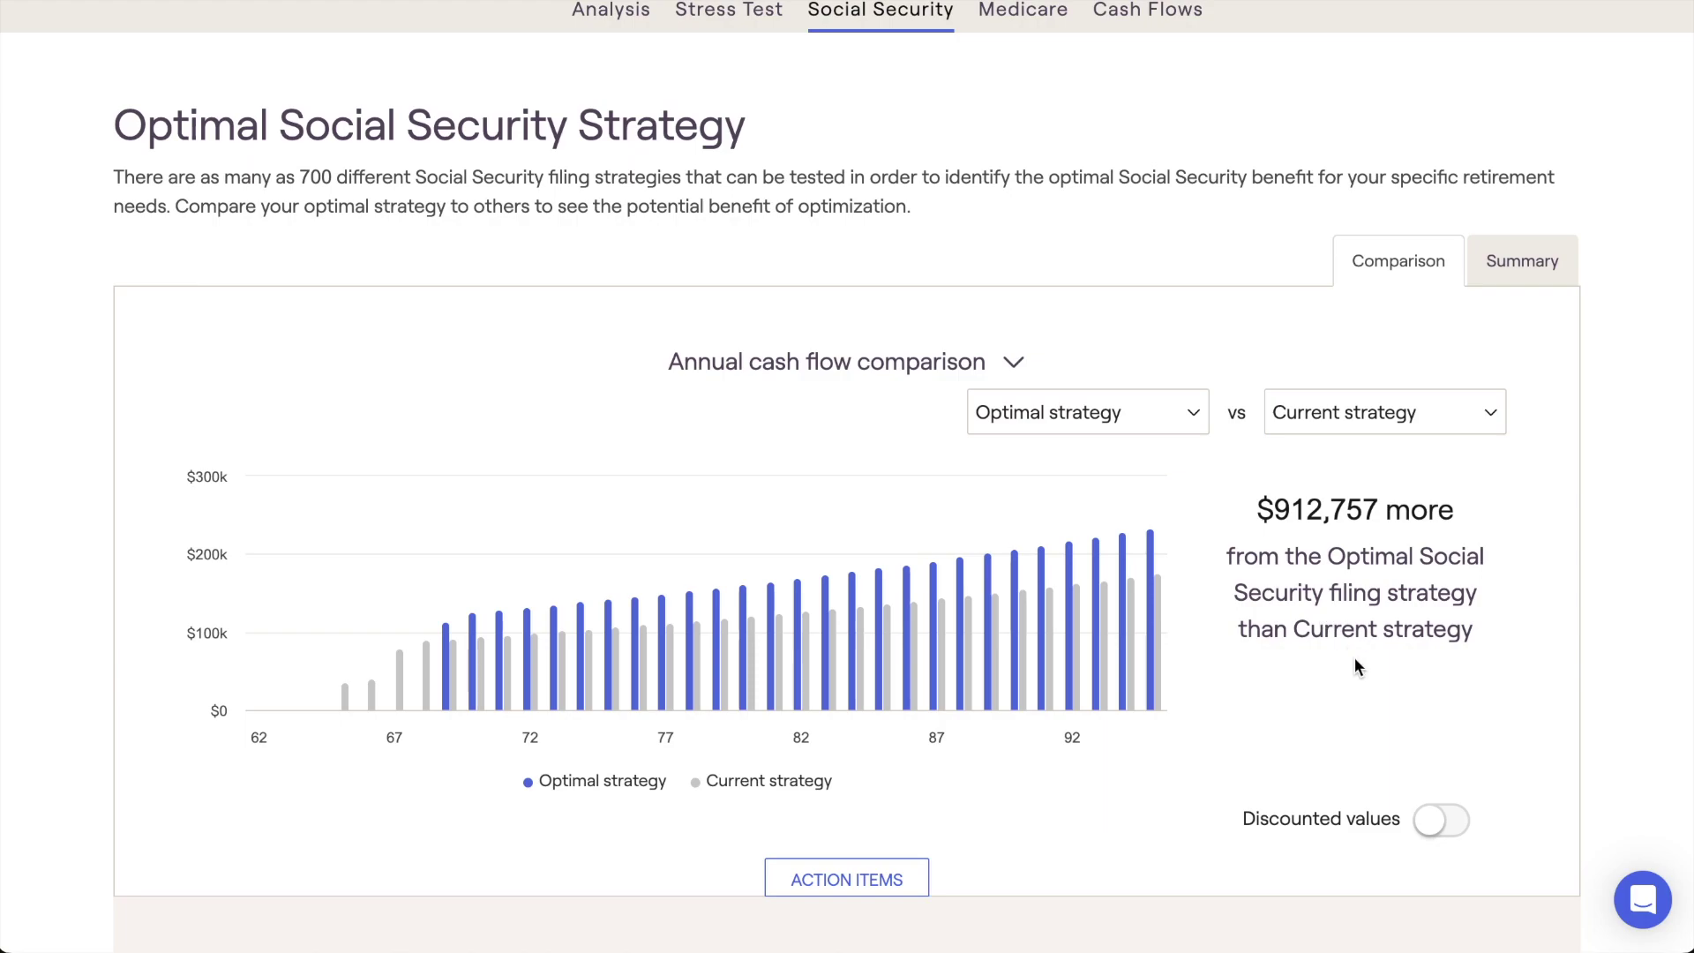
pyautogui.click(1460, 818)
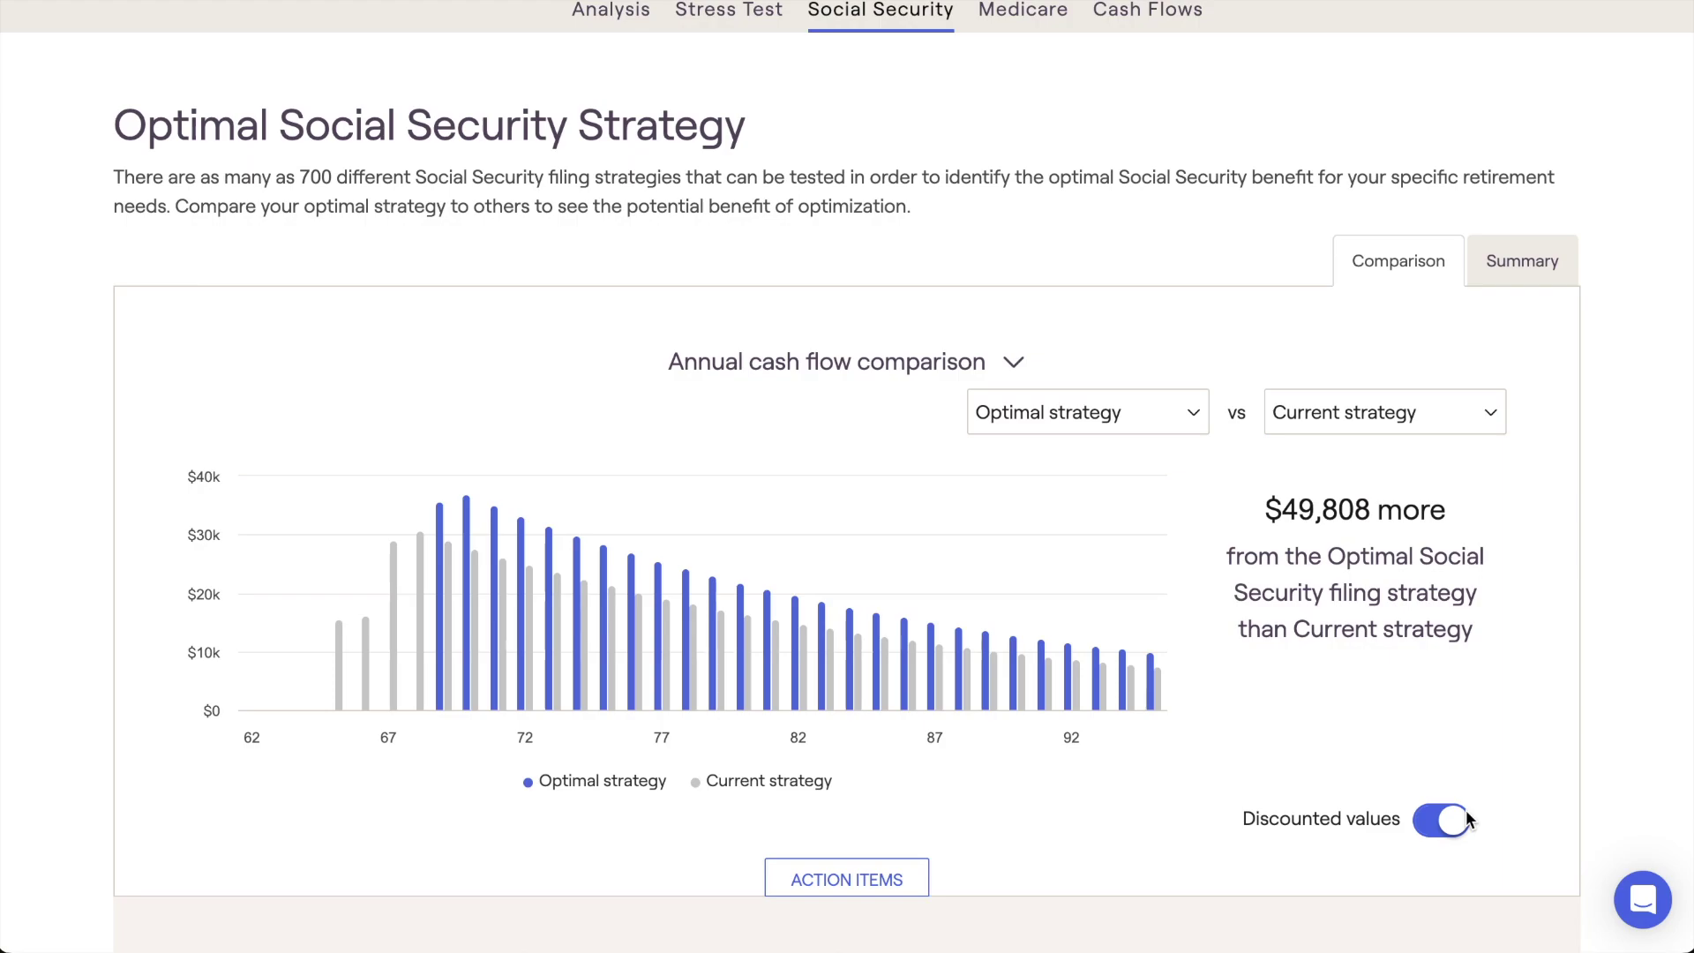
pyautogui.scroll(-3, 1467, 818)
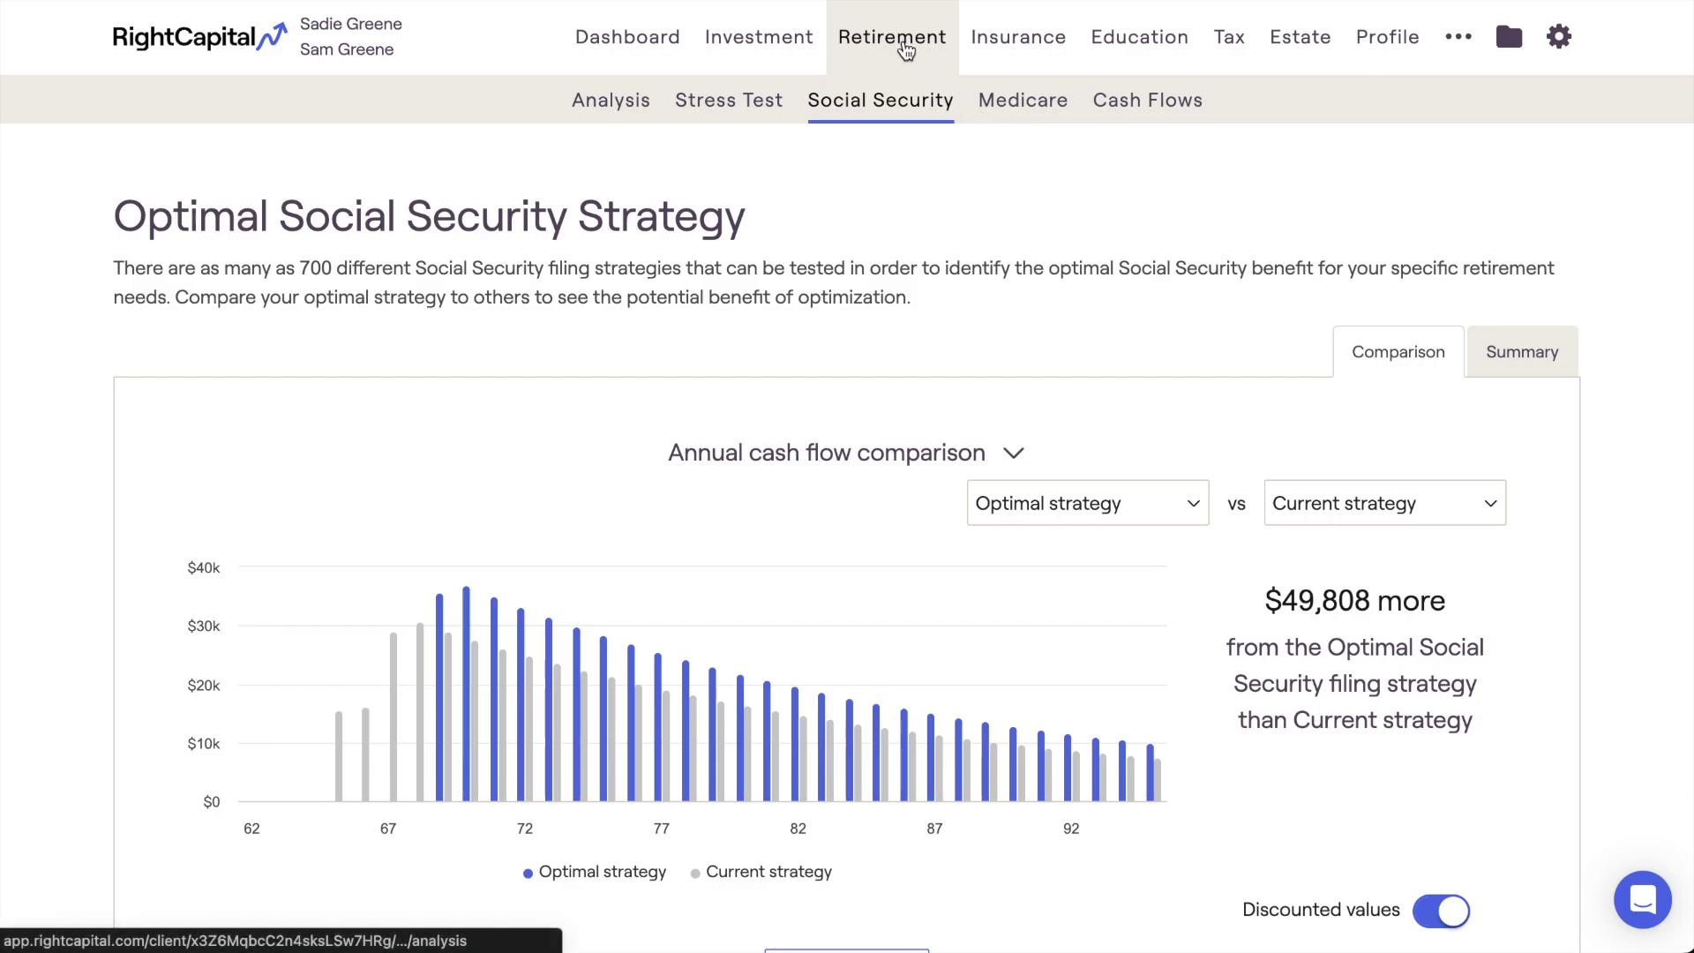
# Step: Open Retirement Analysis and scroll down to the Strategies section
pyautogui.click(641, 114)
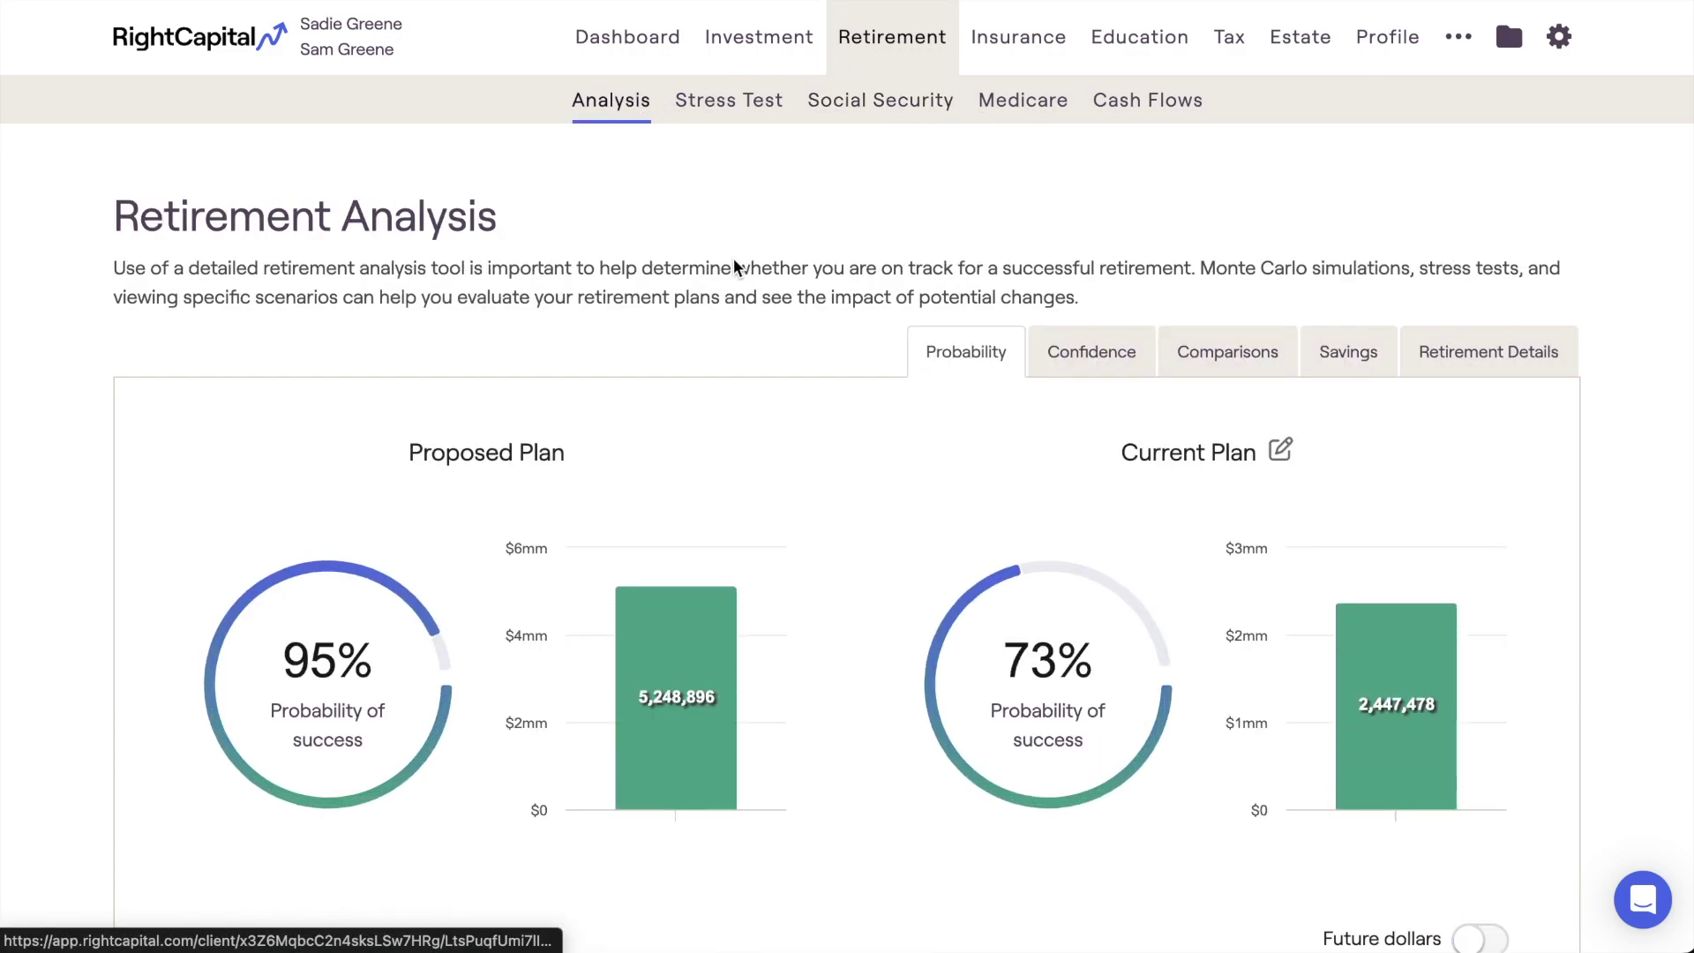
pyautogui.scroll(-5, 850, 479)
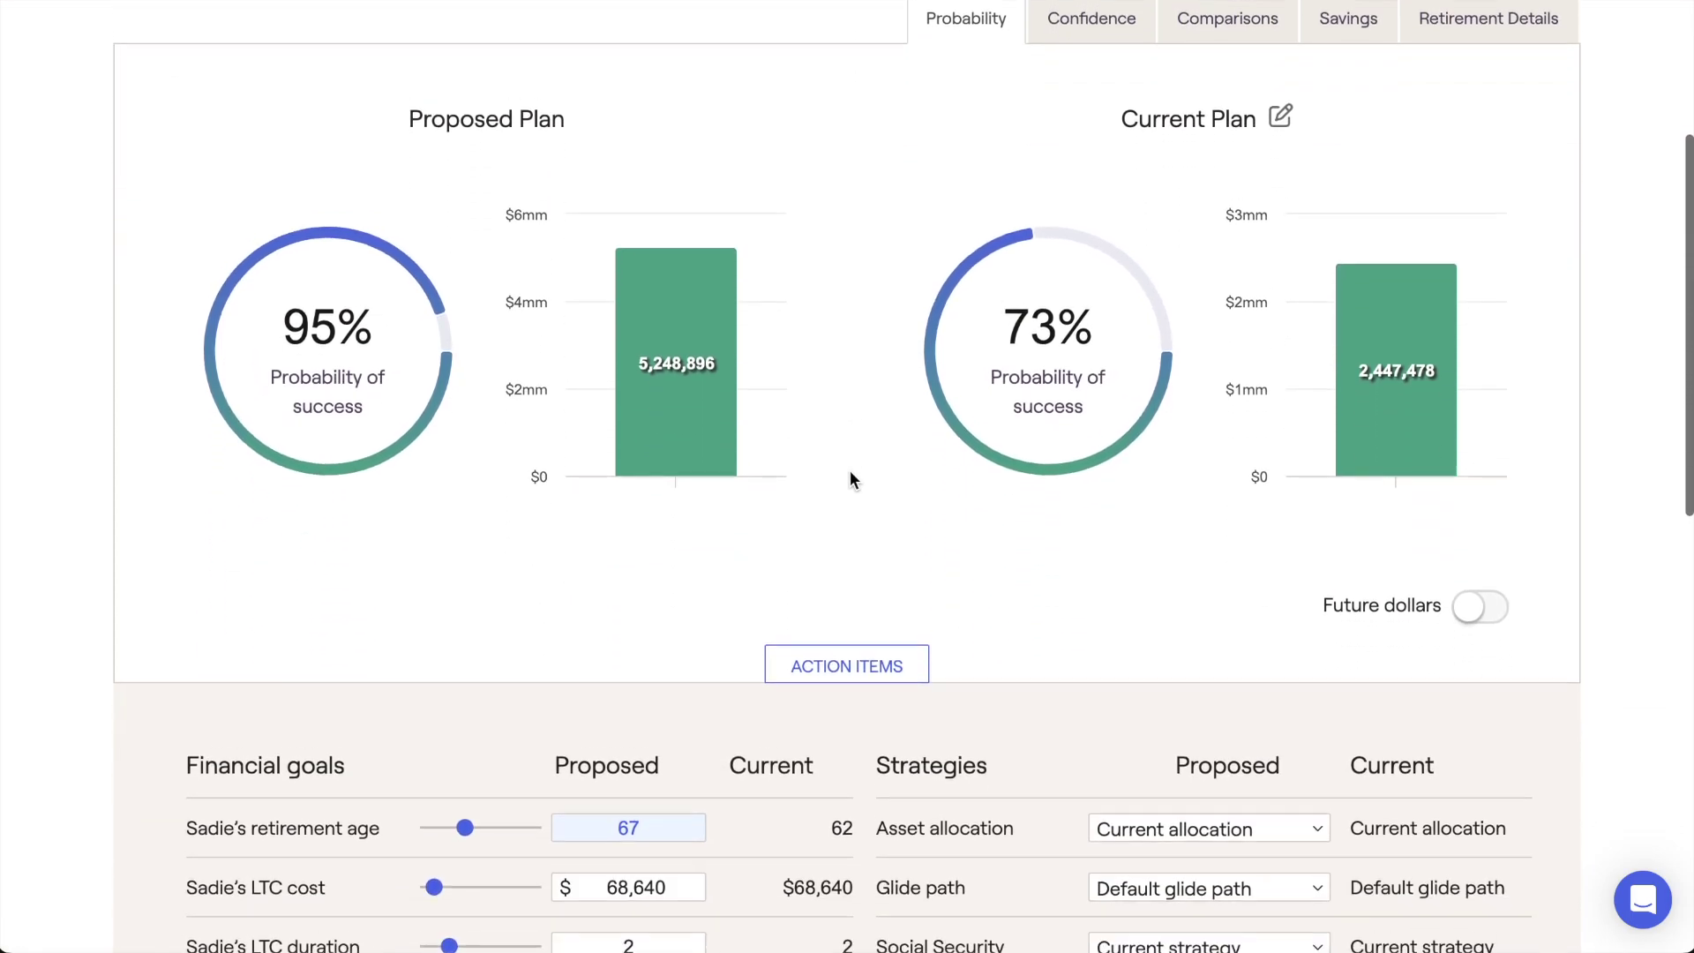
pyautogui.scroll(-3, 850, 474)
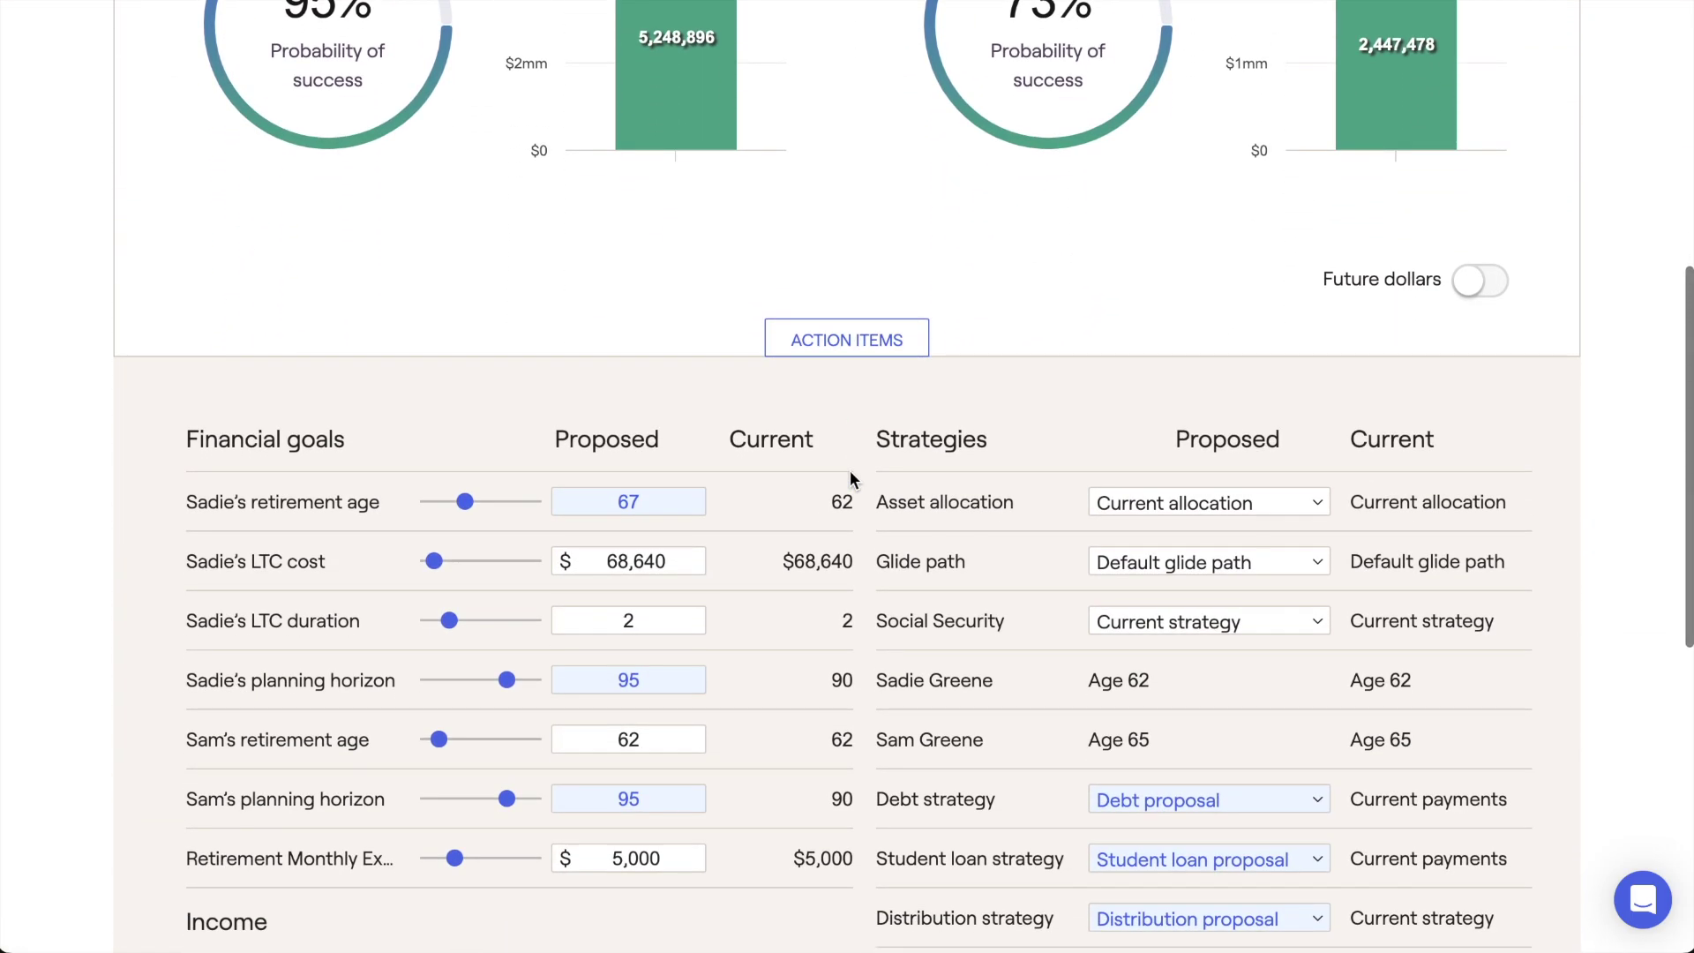
pyautogui.moveTo(869, 439); pyautogui.dragTo(1008, 436)
pyautogui.click(1023, 439)
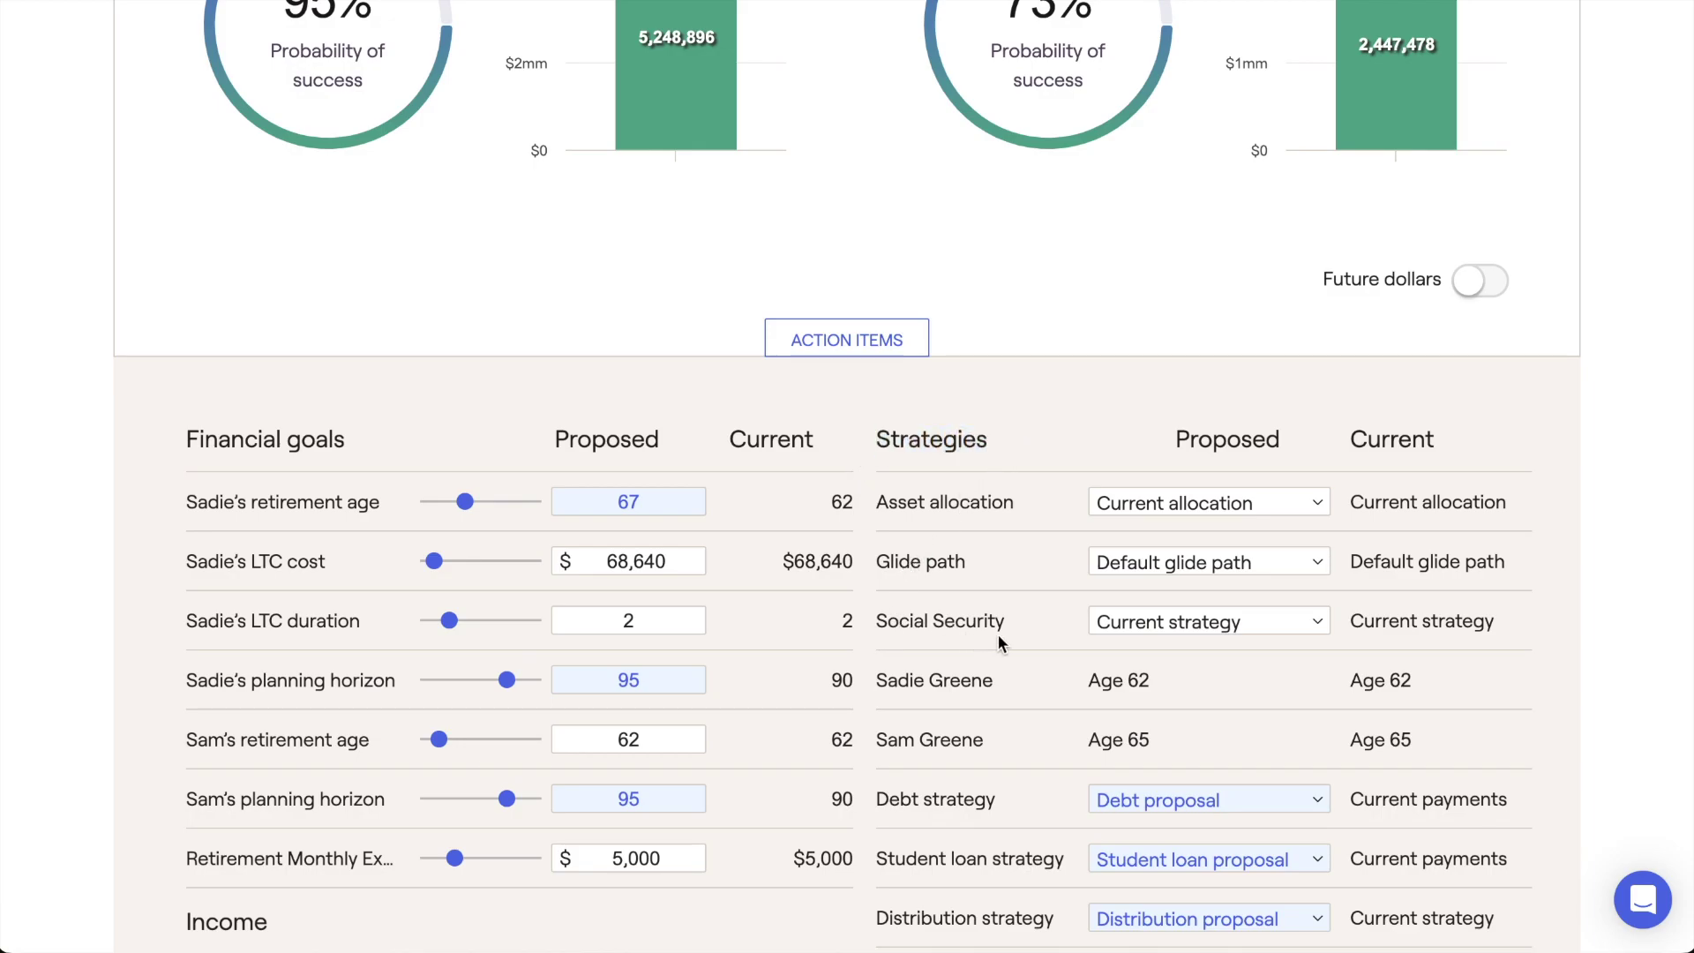
# Step: Set the proposed Social Security strategy to Optimal strategy and refresh the analysis
pyautogui.click(1158, 630)
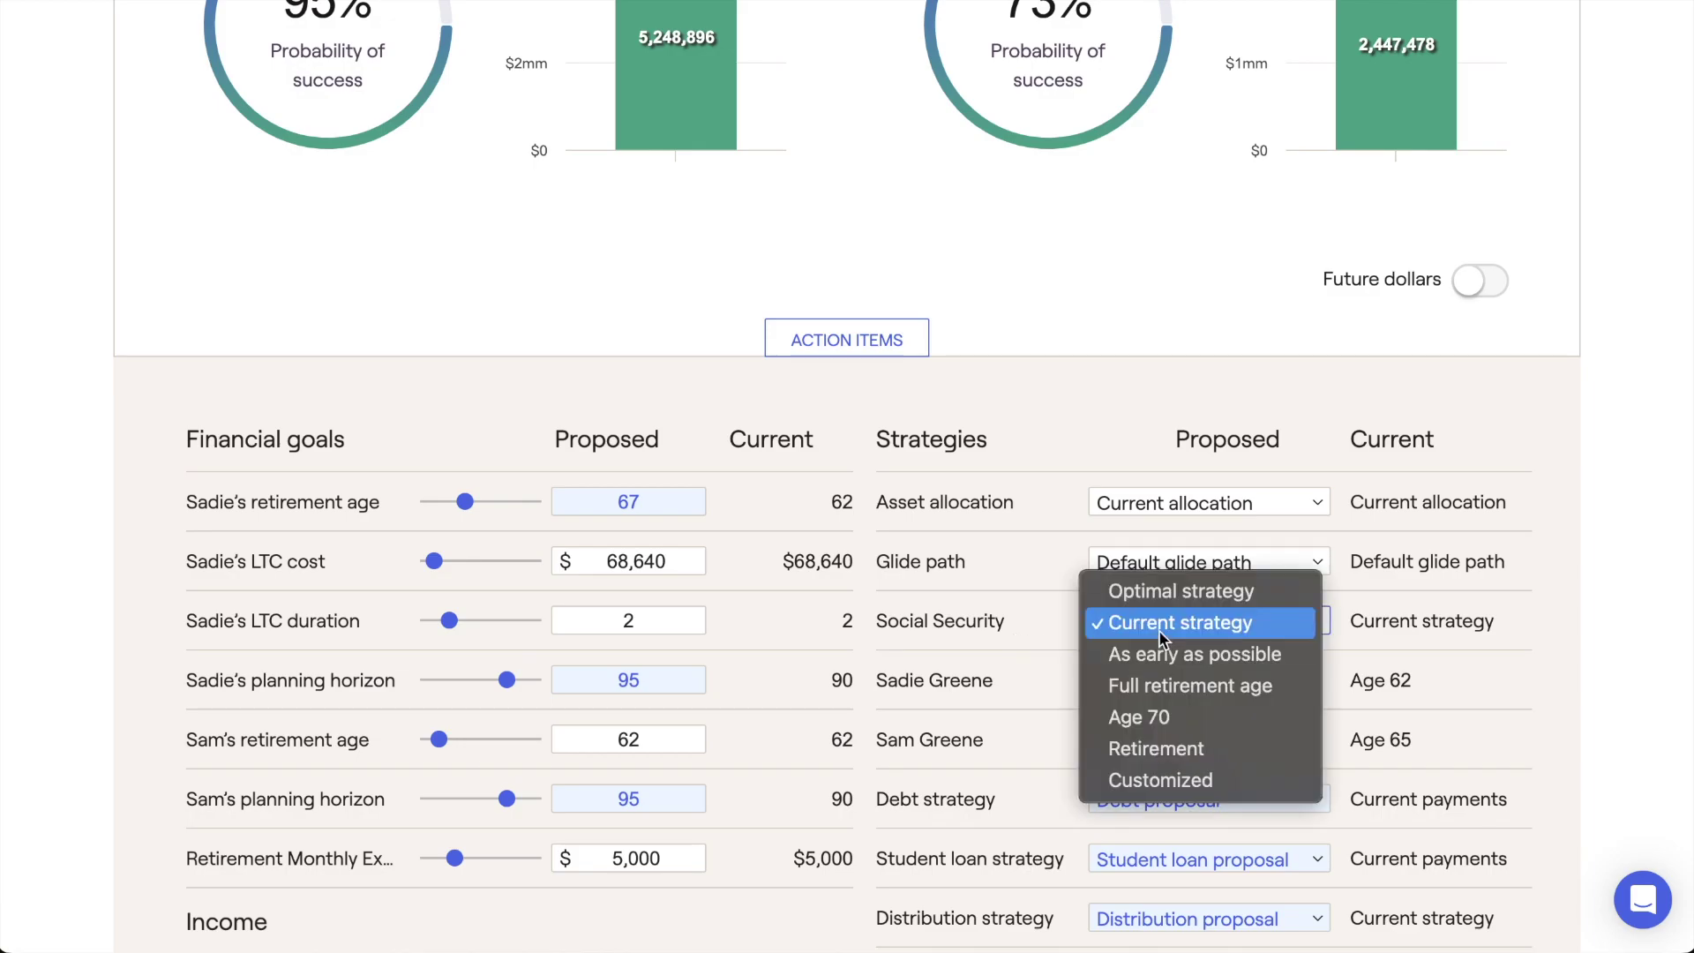
pyautogui.click(1158, 599)
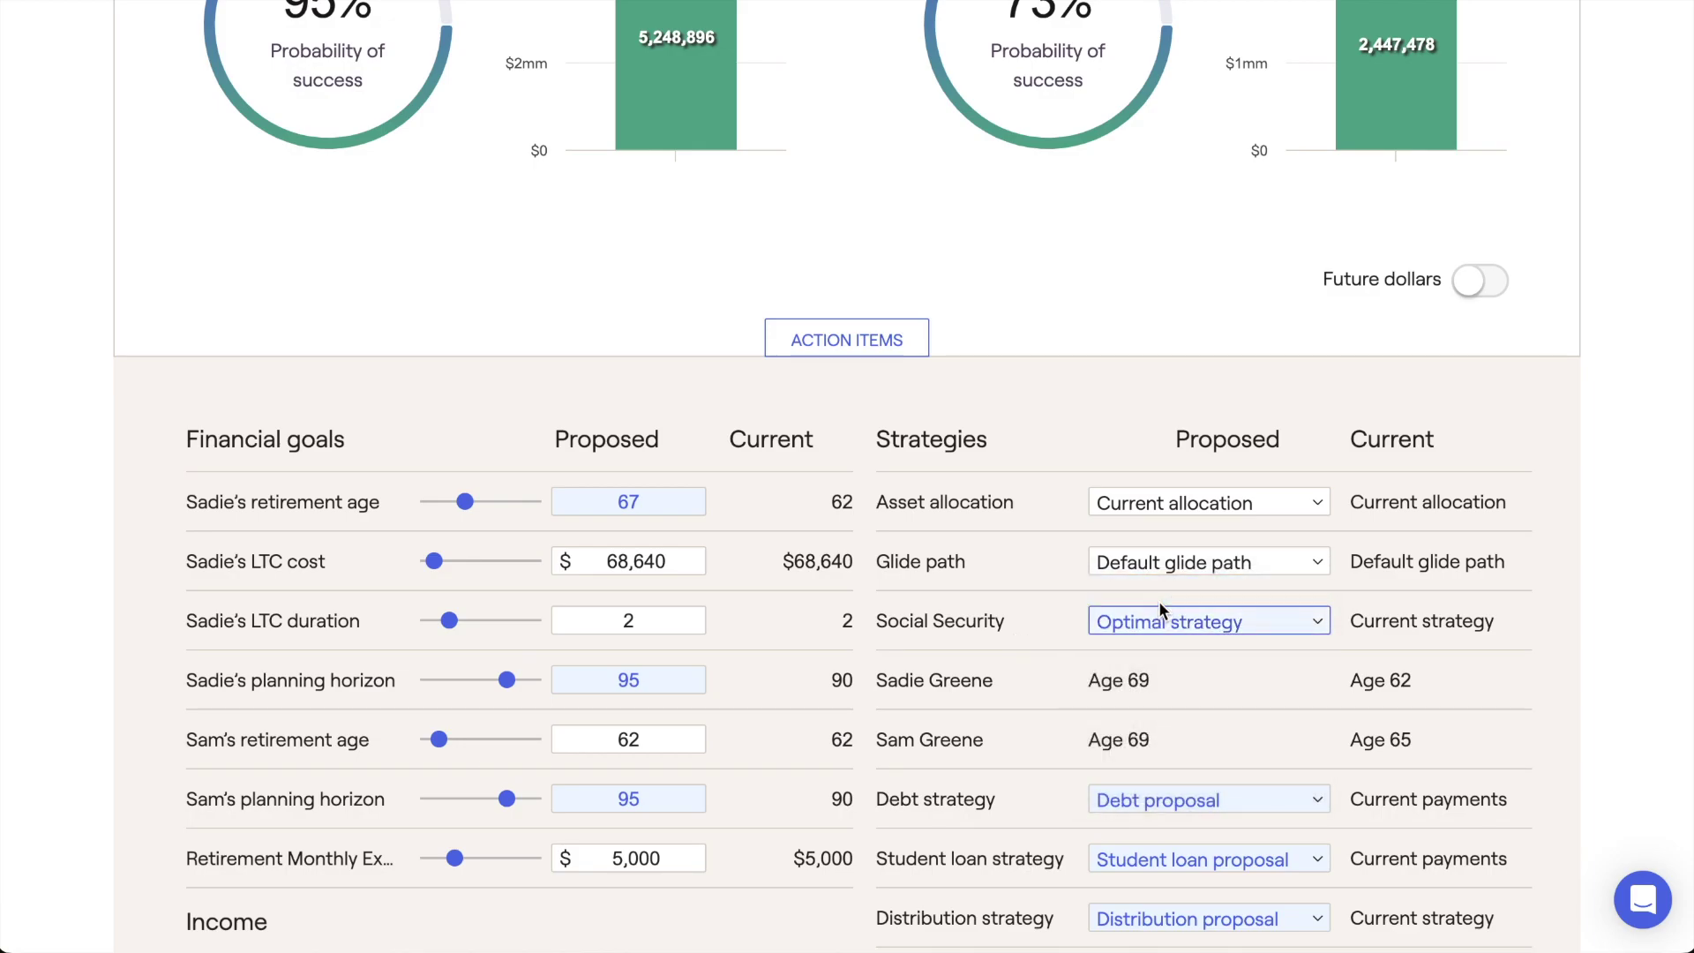
pyautogui.scroll(-4, 1157, 601)
pyautogui.scroll(-1, 1157, 601)
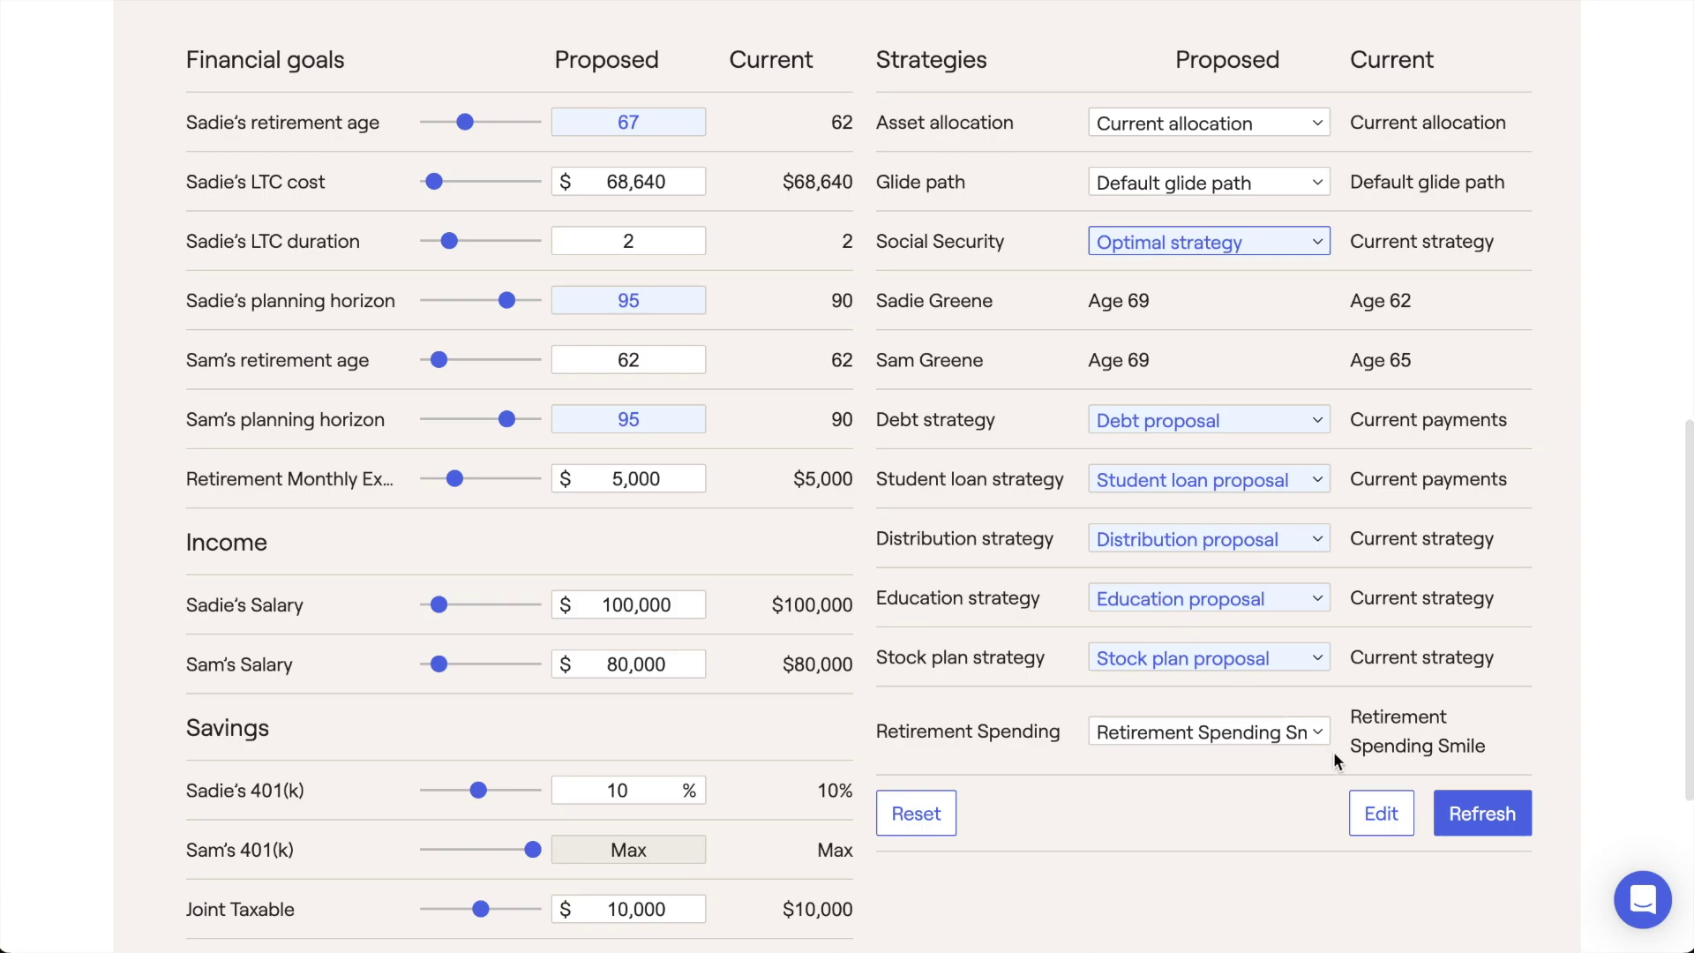
pyautogui.click(1440, 819)
pyautogui.scroll(5, 1049, 546)
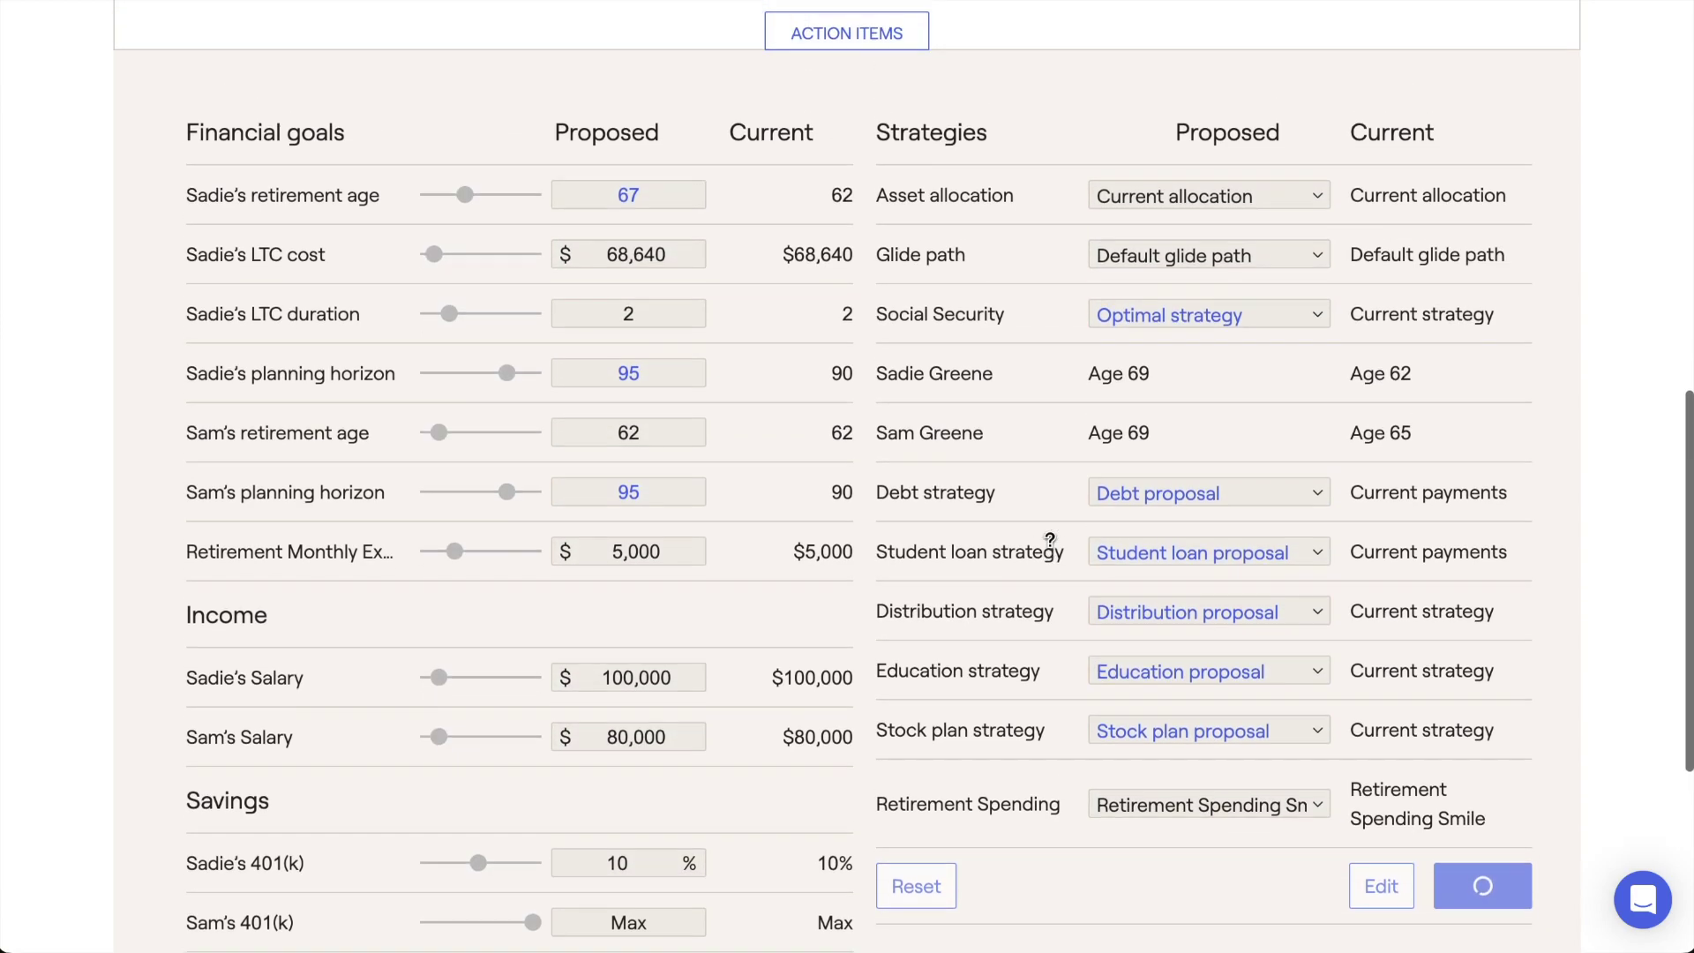
pyautogui.scroll(1, 1050, 547)
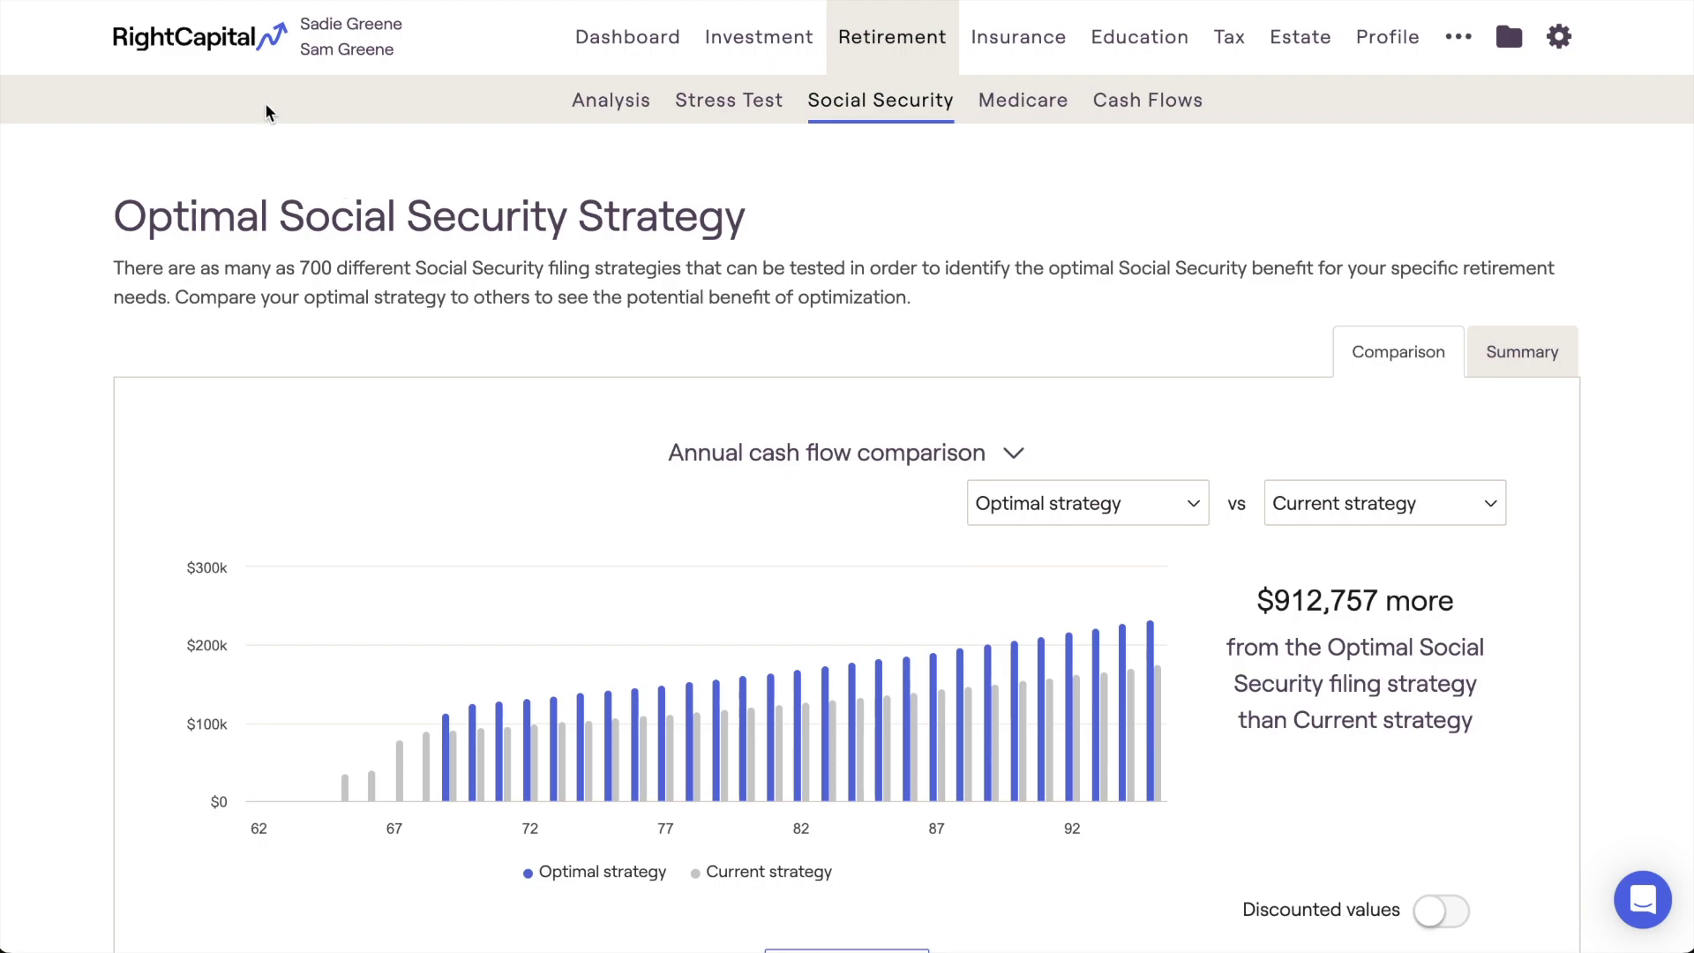
# Step: Return to the client list via the RightCapital logo and open the Help Center
pyautogui.click(209, 48)
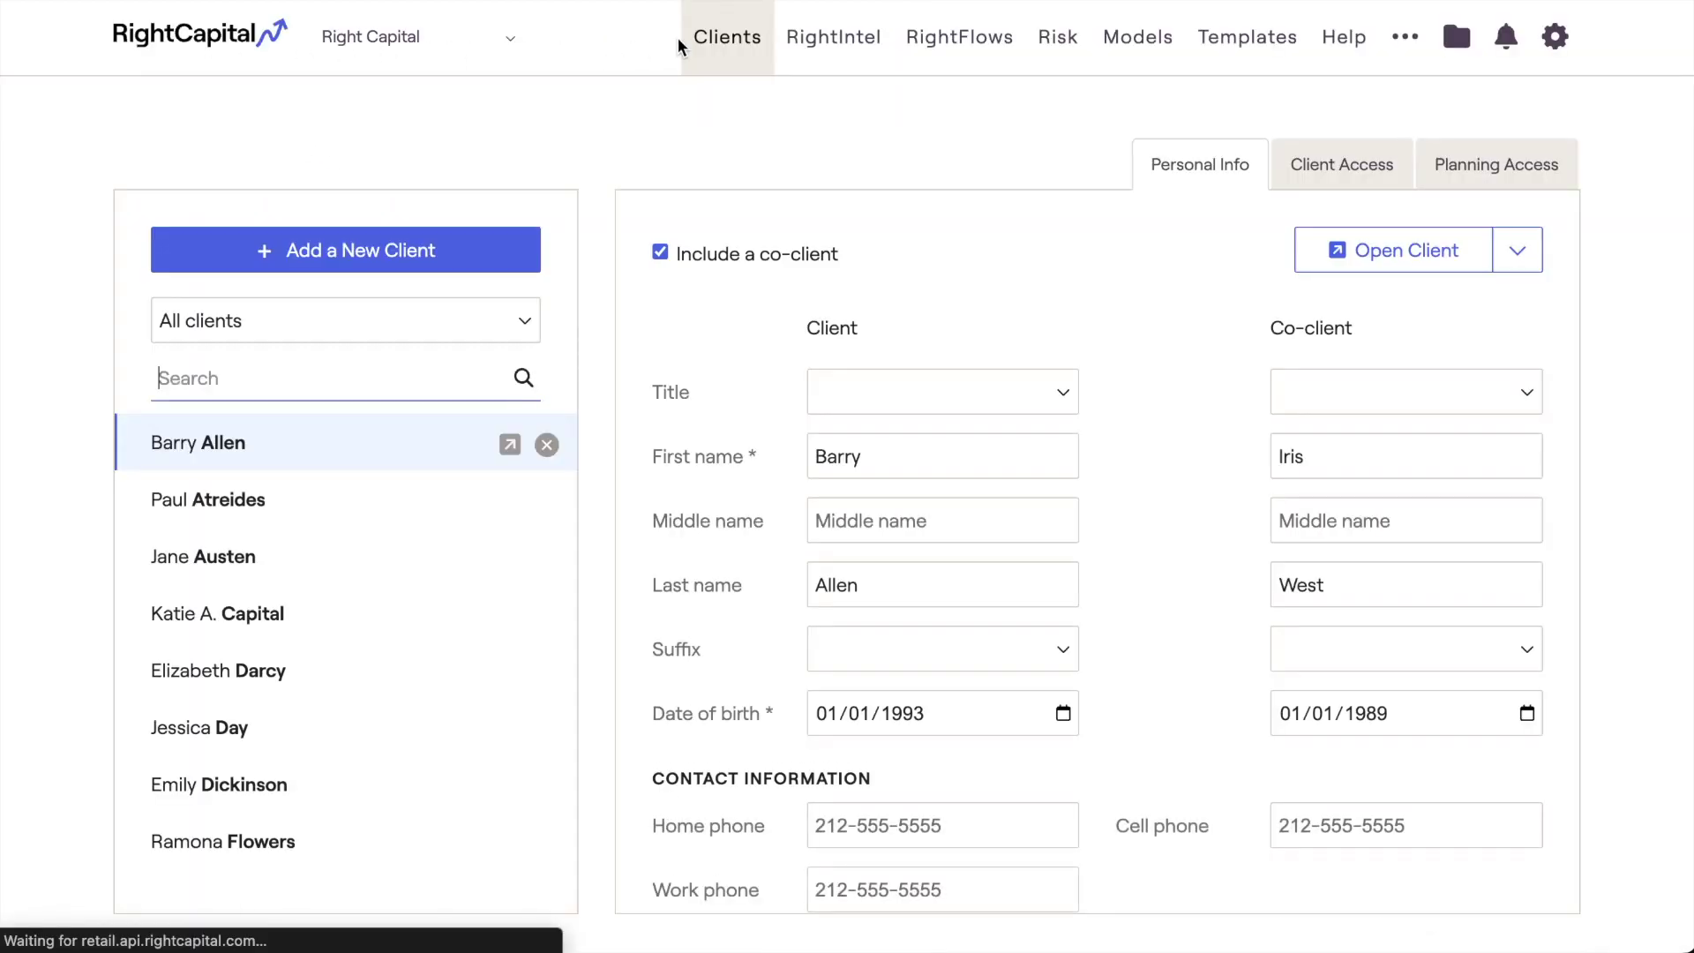
pyautogui.click(1332, 42)
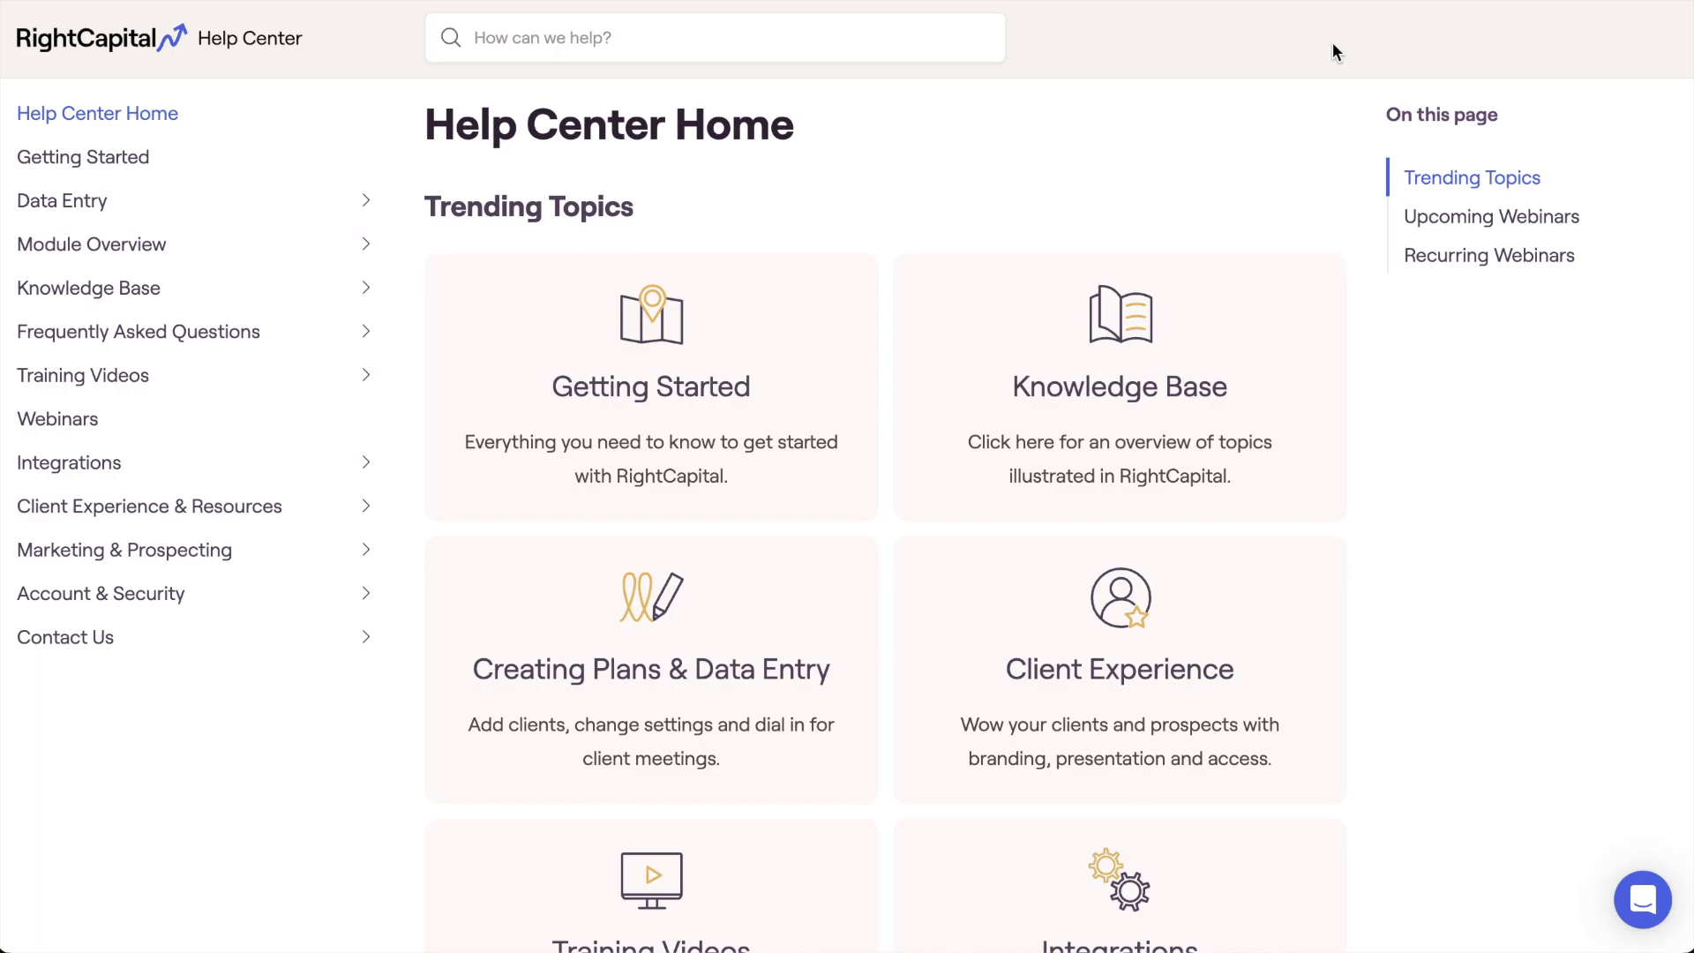